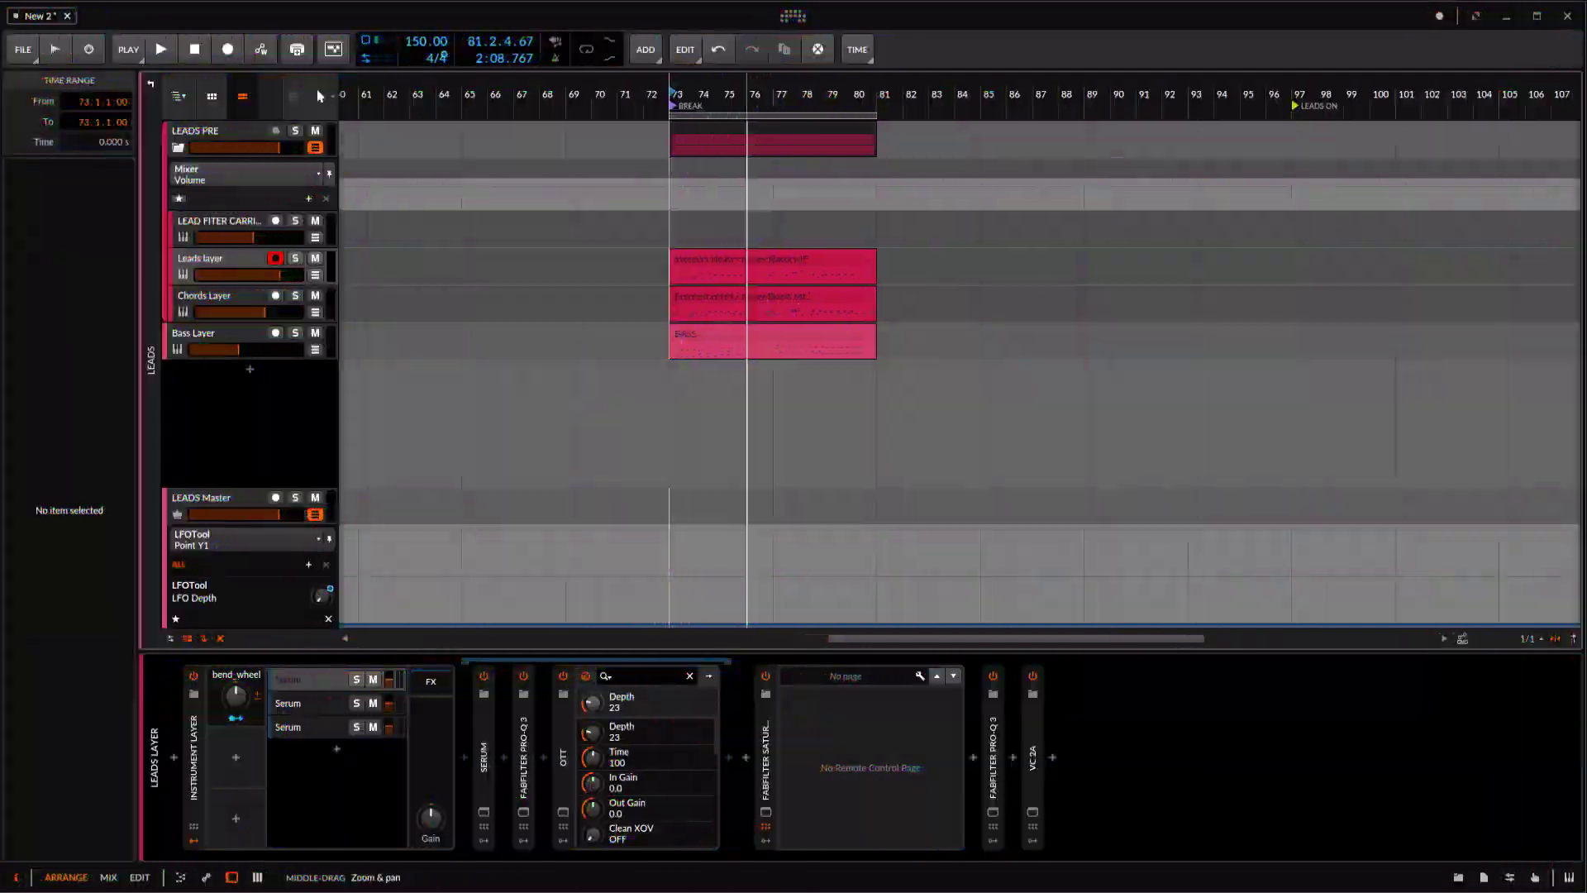
Solo the Leads layer track and select it to show its device chain.
left_click(295, 258)
left_click(658, 267)
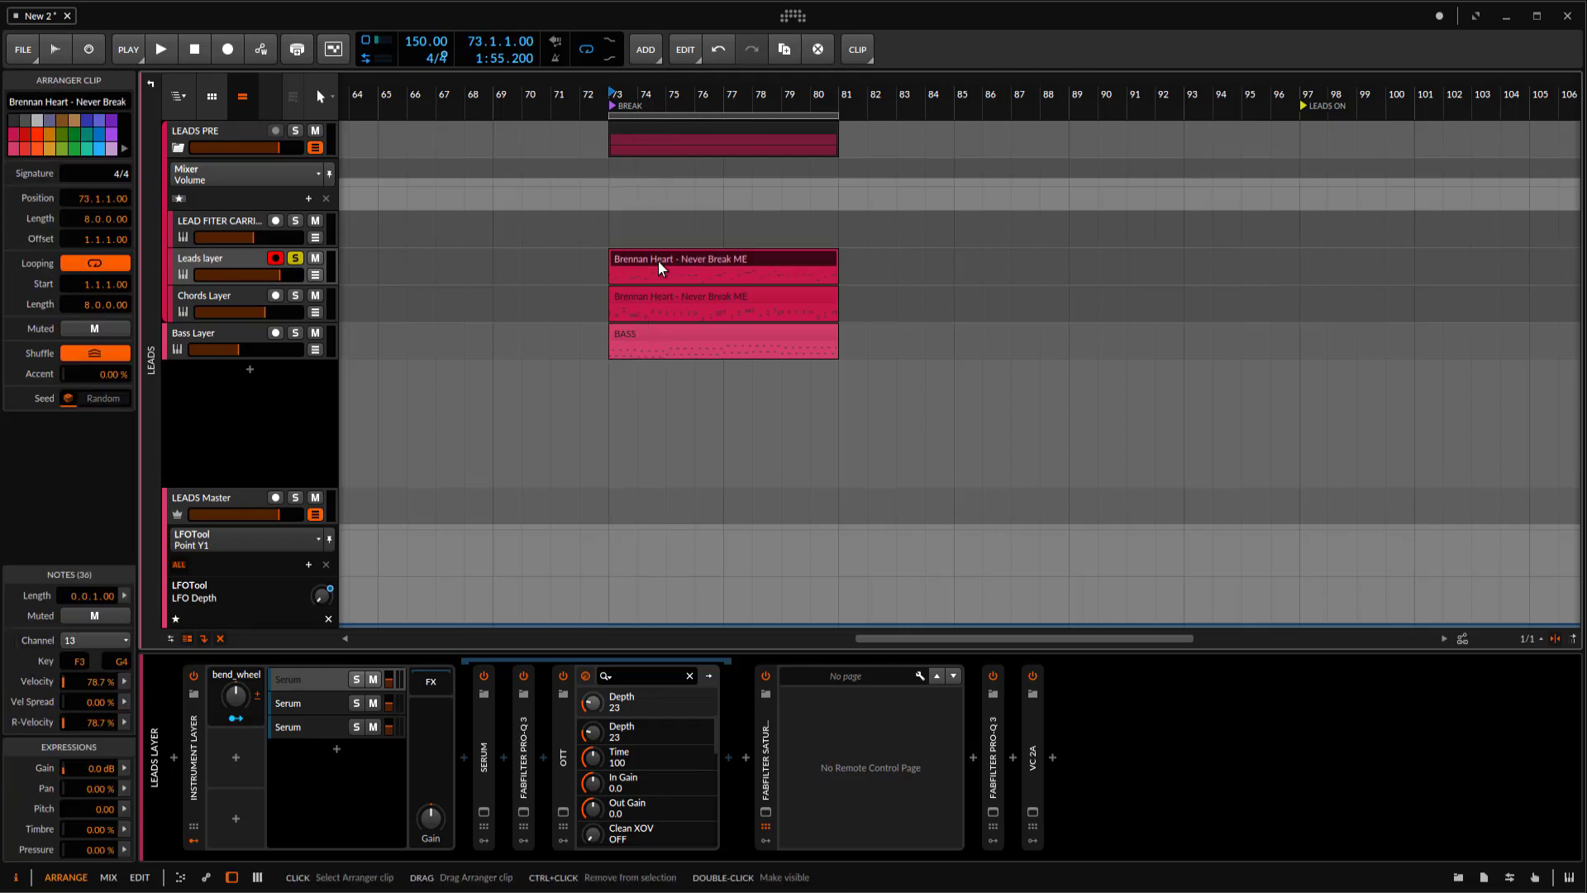
left_click(208, 275)
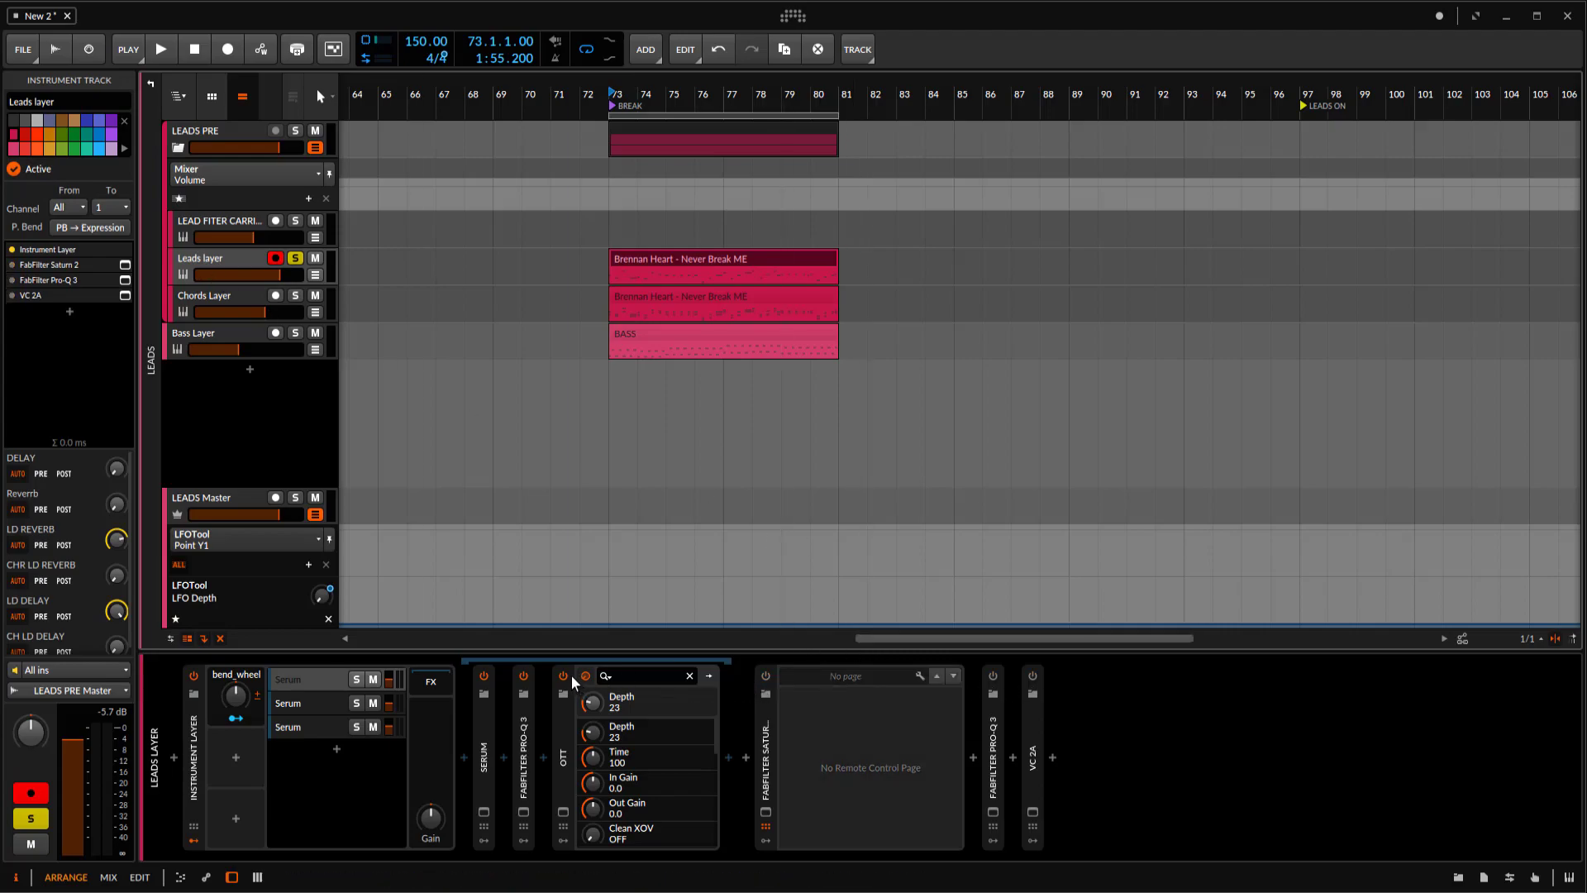
Bypass FabFilter Pro-Q 3 on the second and third Serum layers of the Leads layer track.
left_click(326, 704)
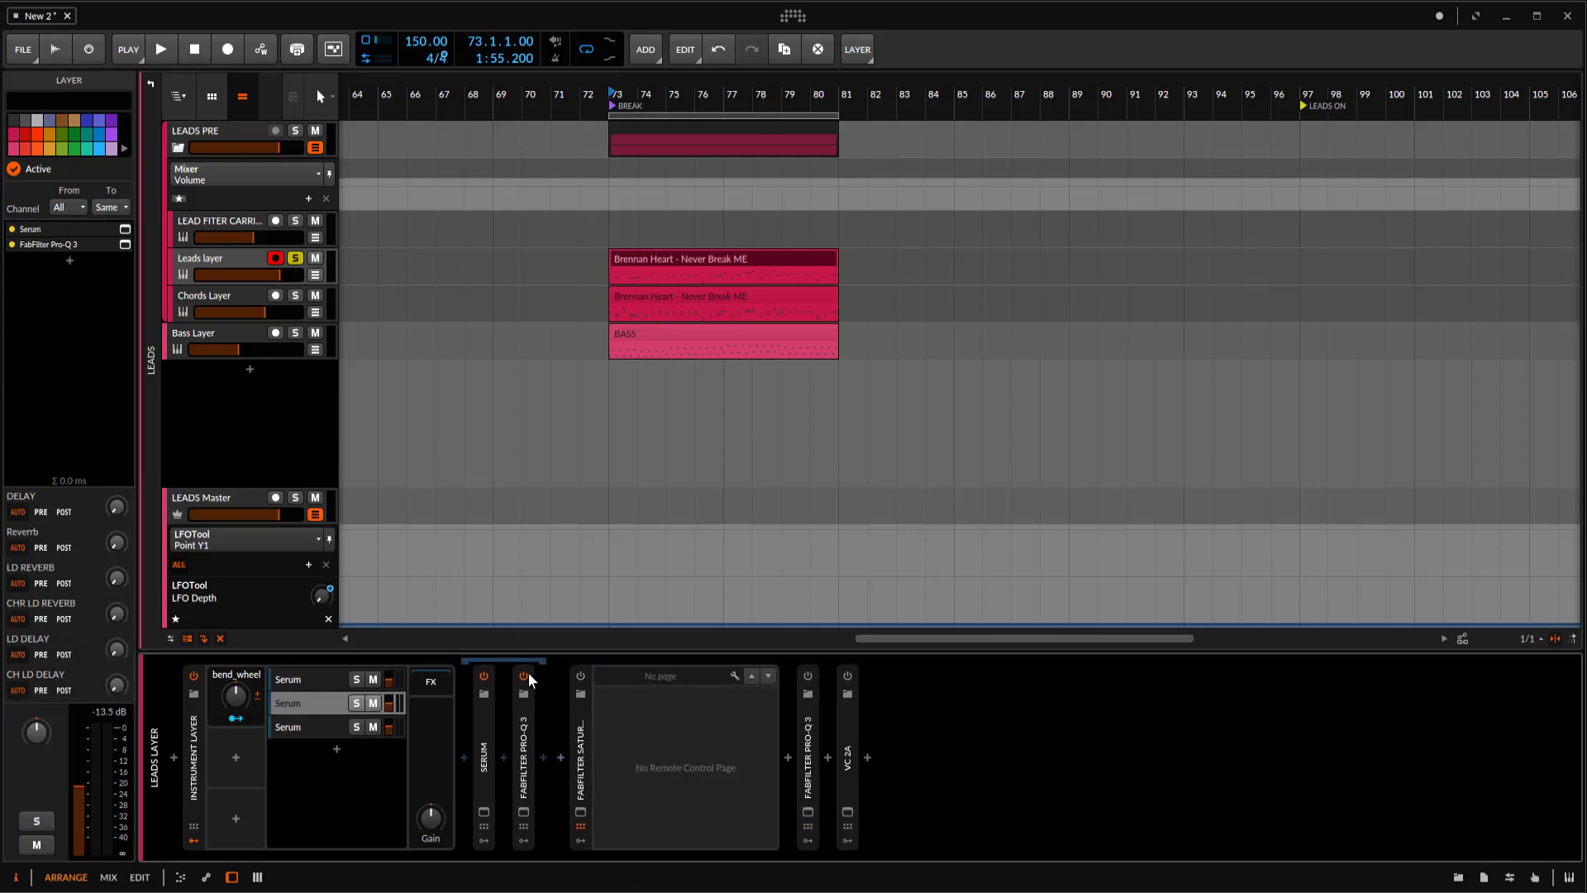
left_click(526, 677)
left_click(343, 729)
left_click(524, 676)
Solo the first Serum layer and open its Serum plugin window.
left_click(317, 683)
left_click(357, 680)
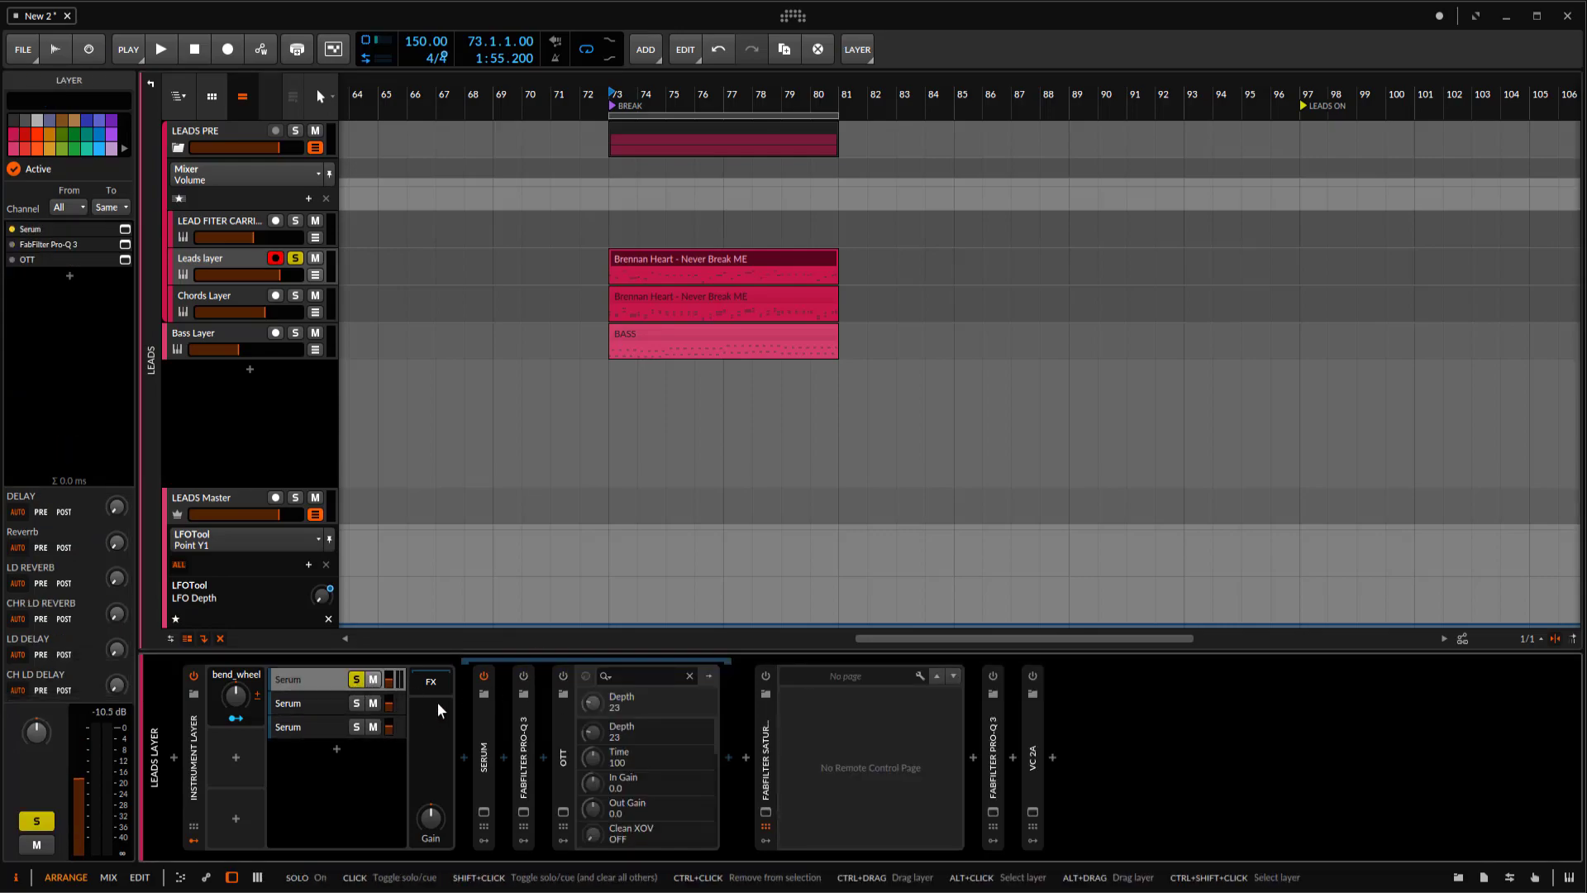
left_click(485, 813)
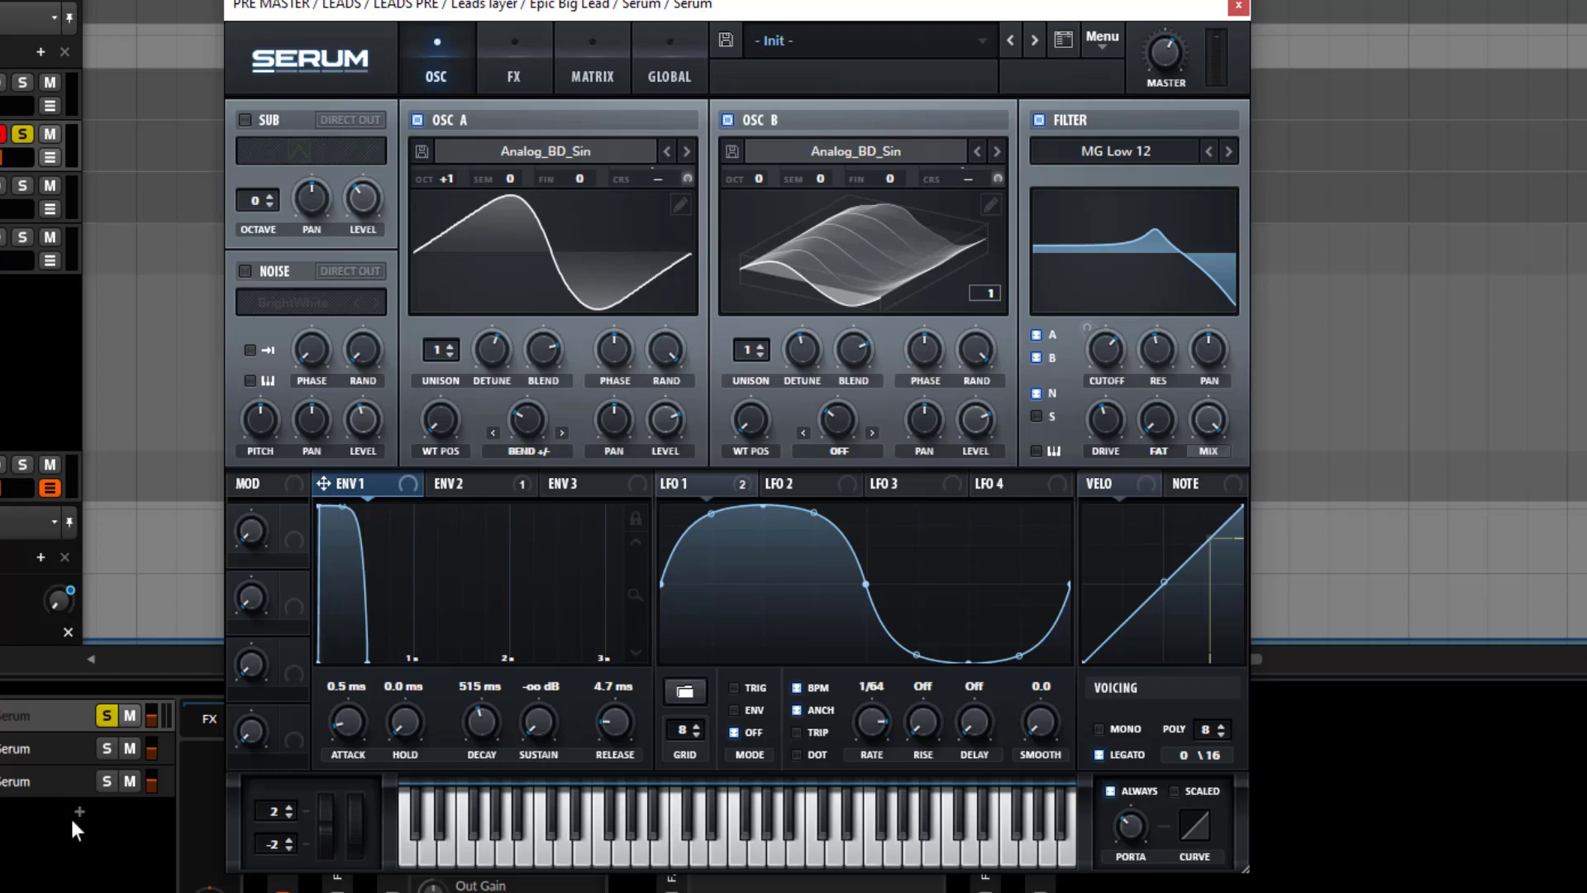
Audition the lead with all three Serum layers soloed, then unsolo the second and third layers.
left_click(106, 749)
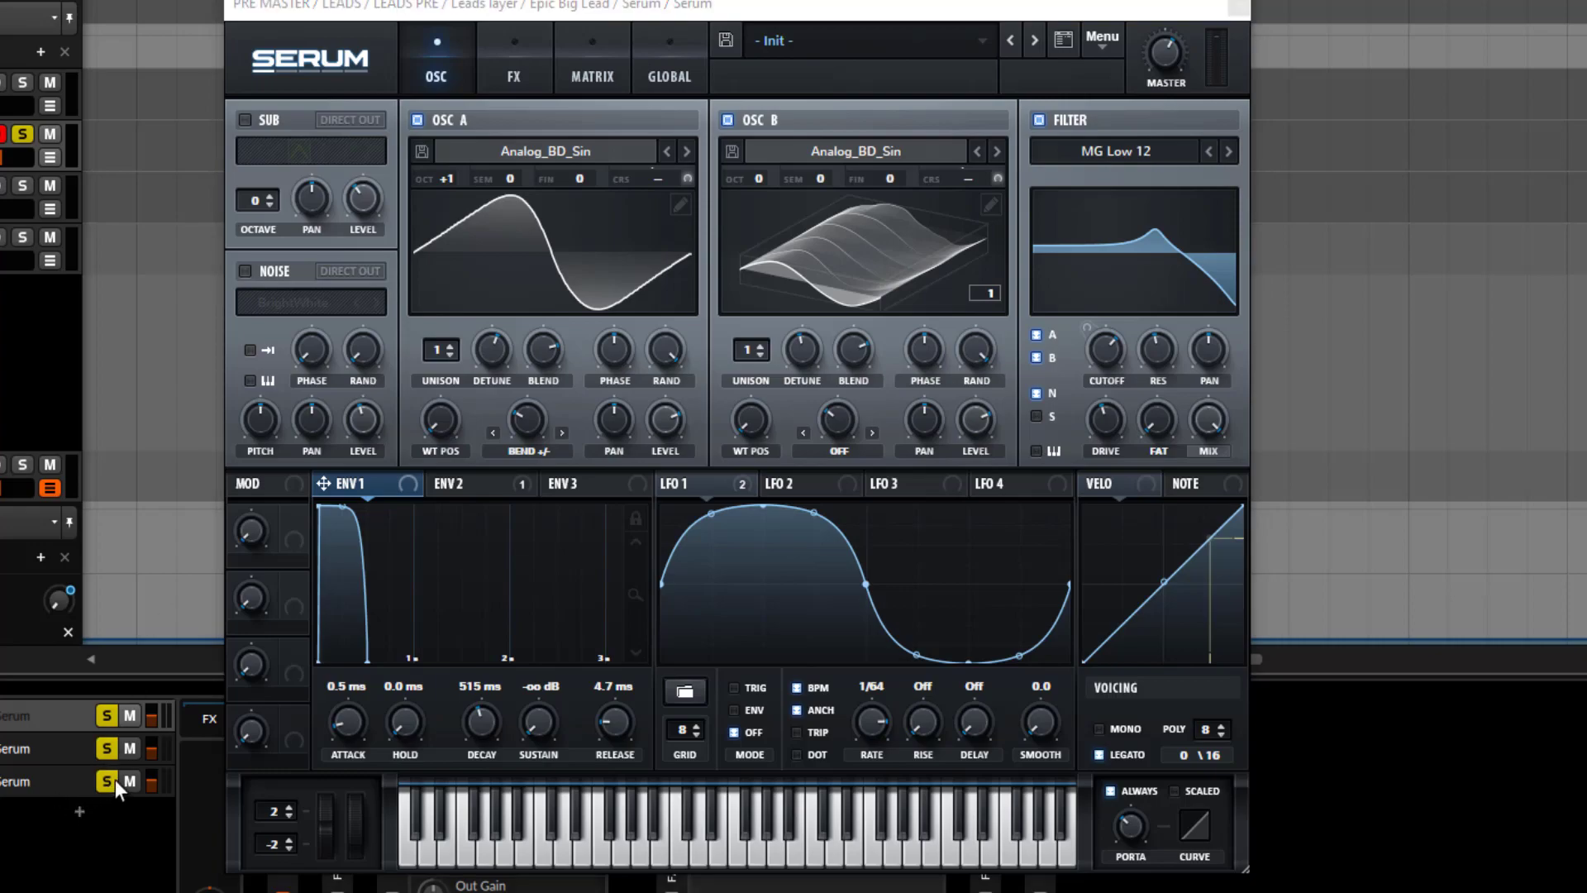
key("space")
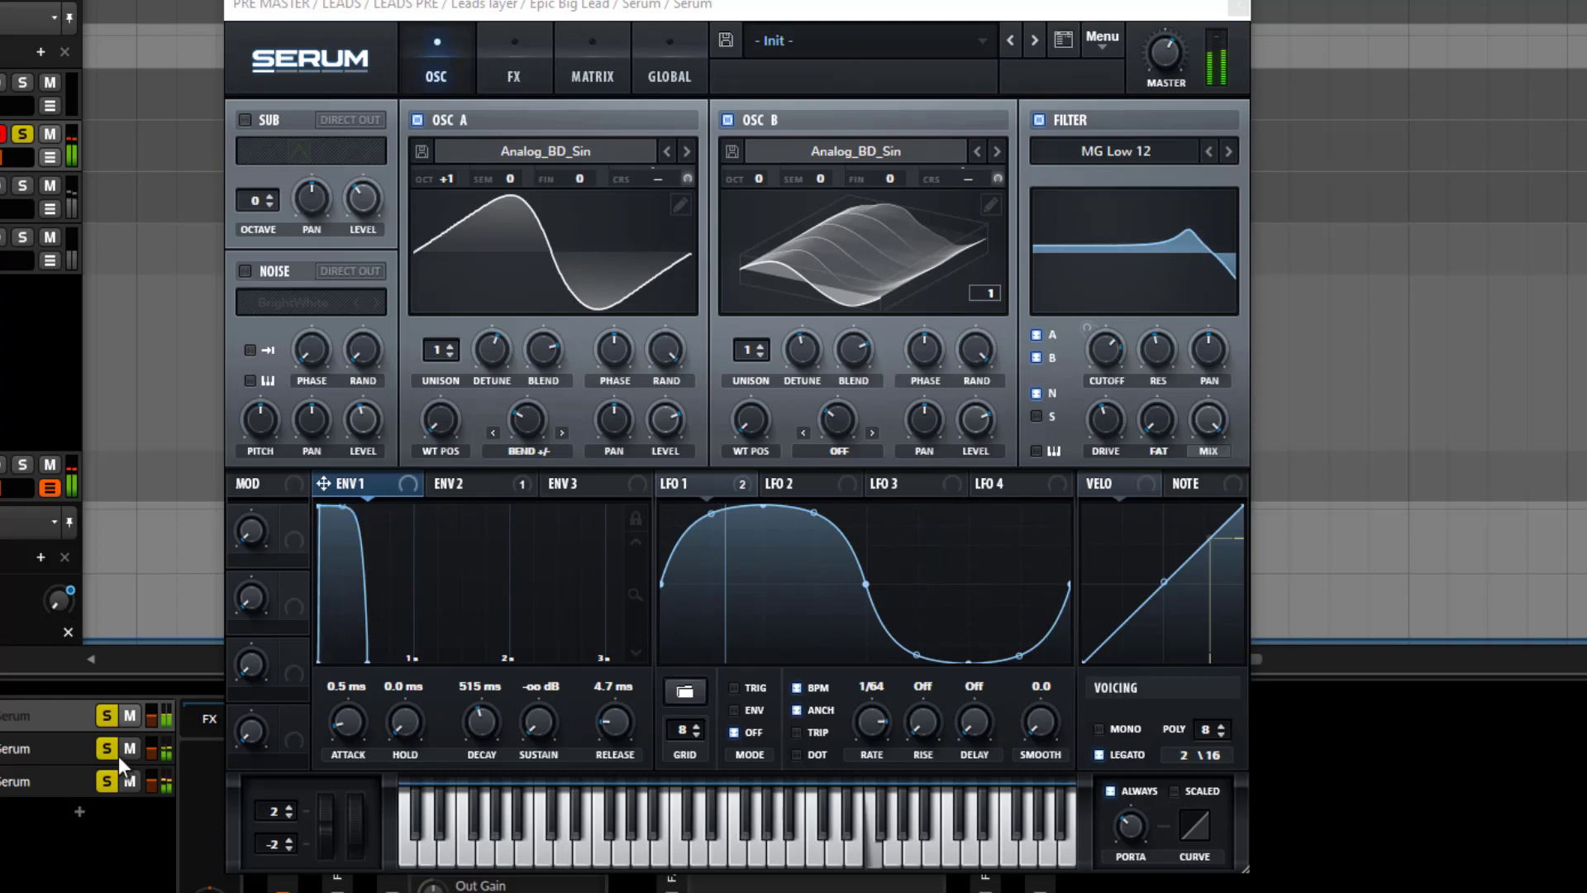
left_click(112, 754)
left_click(108, 779)
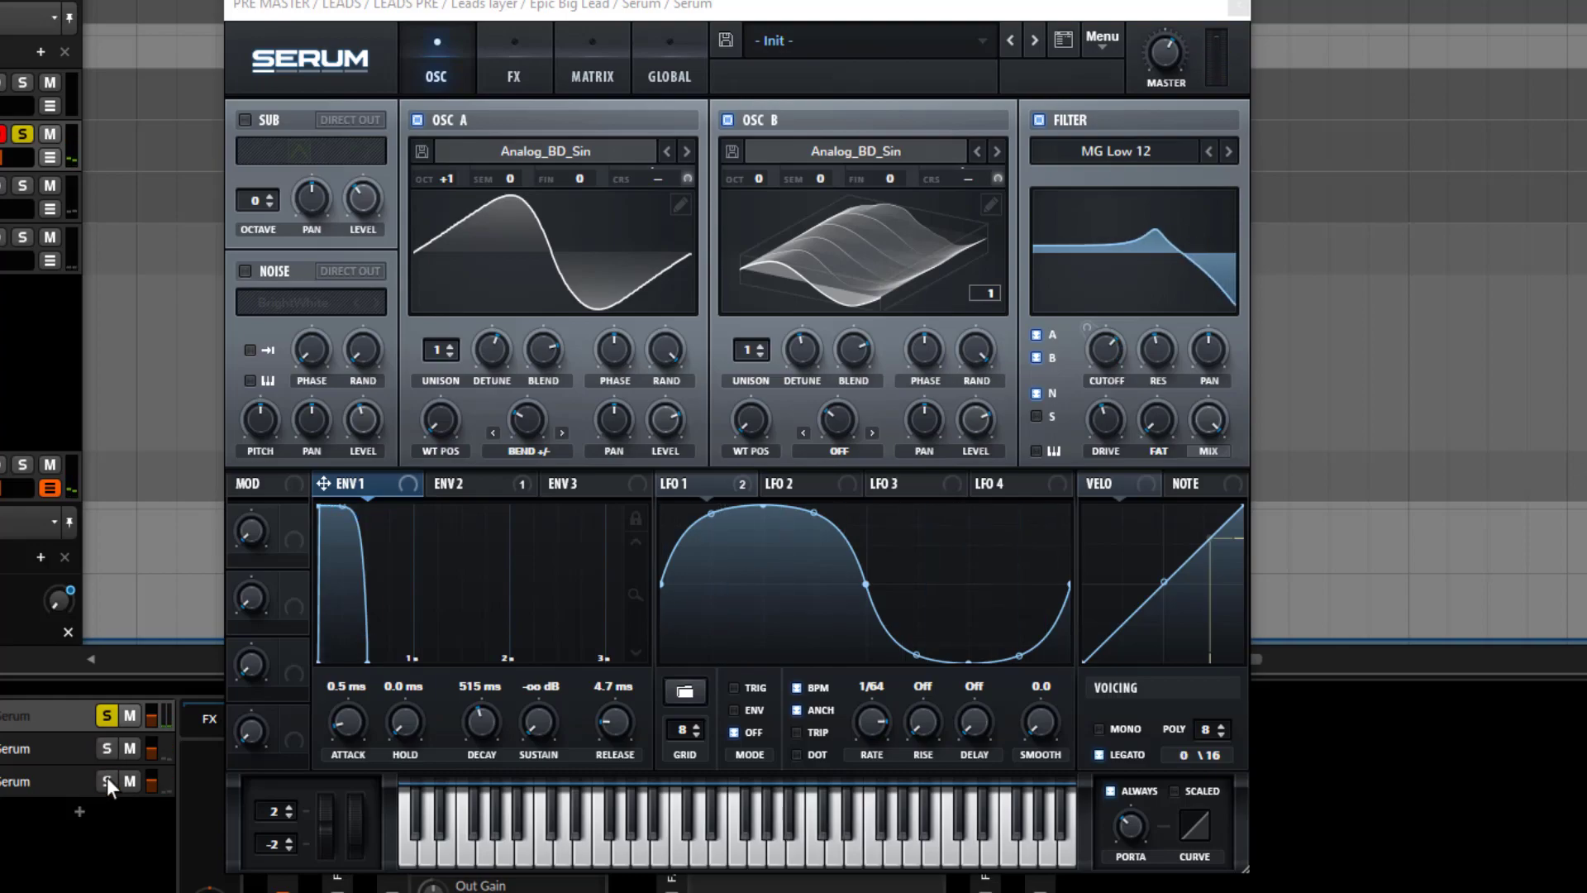
Set Oscillator A's wavetable to Analog_BD_Sin from the Analog category.
left_click(562, 154)
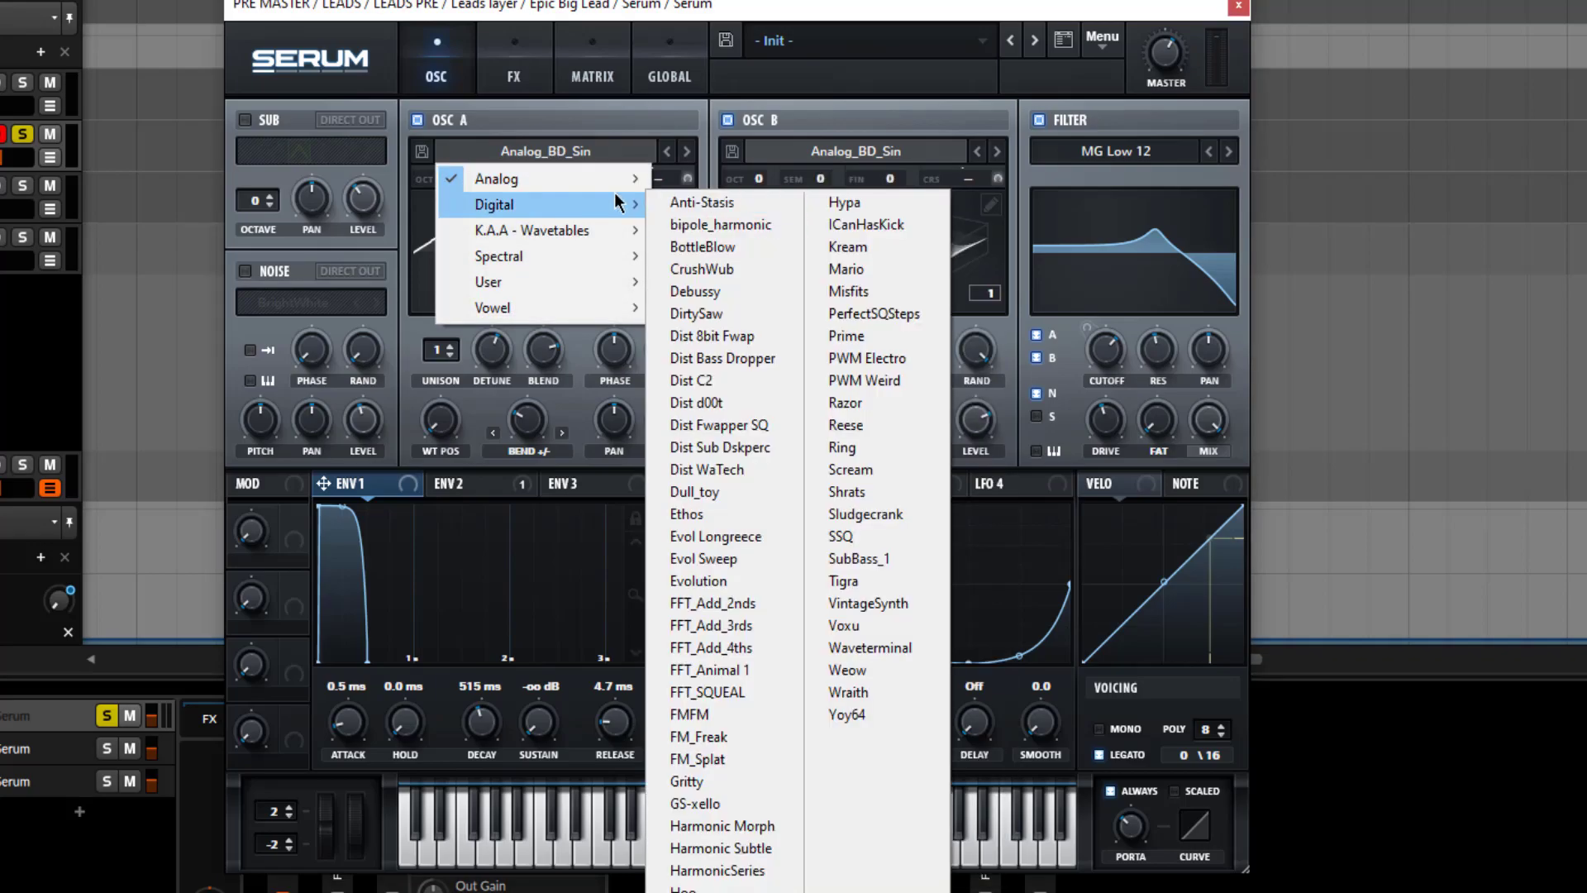
mouse_move(616, 181)
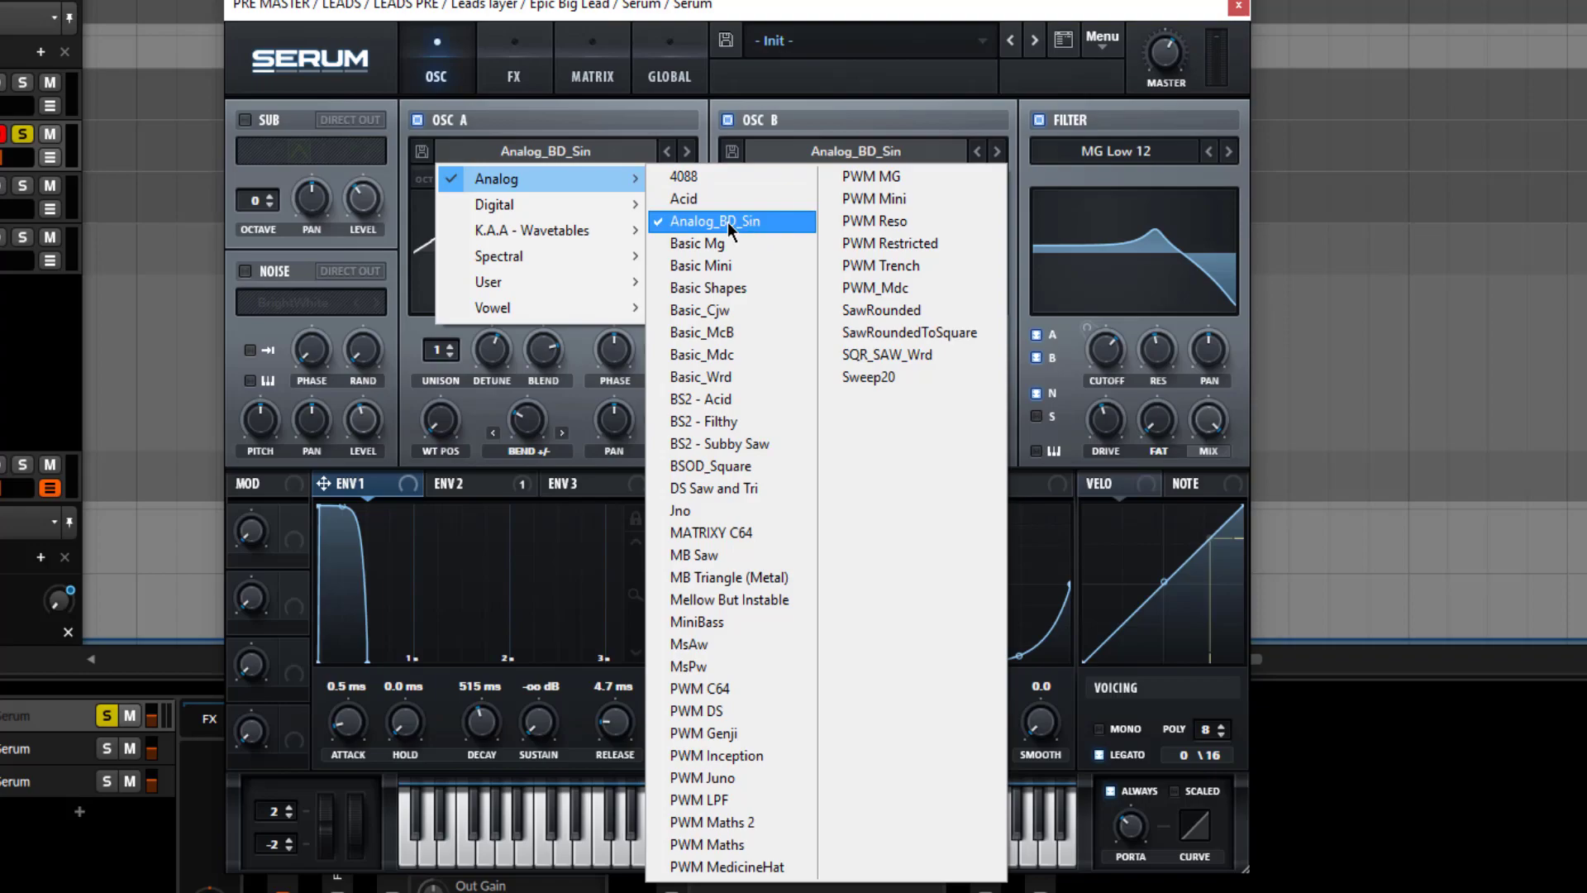
left_click(767, 220)
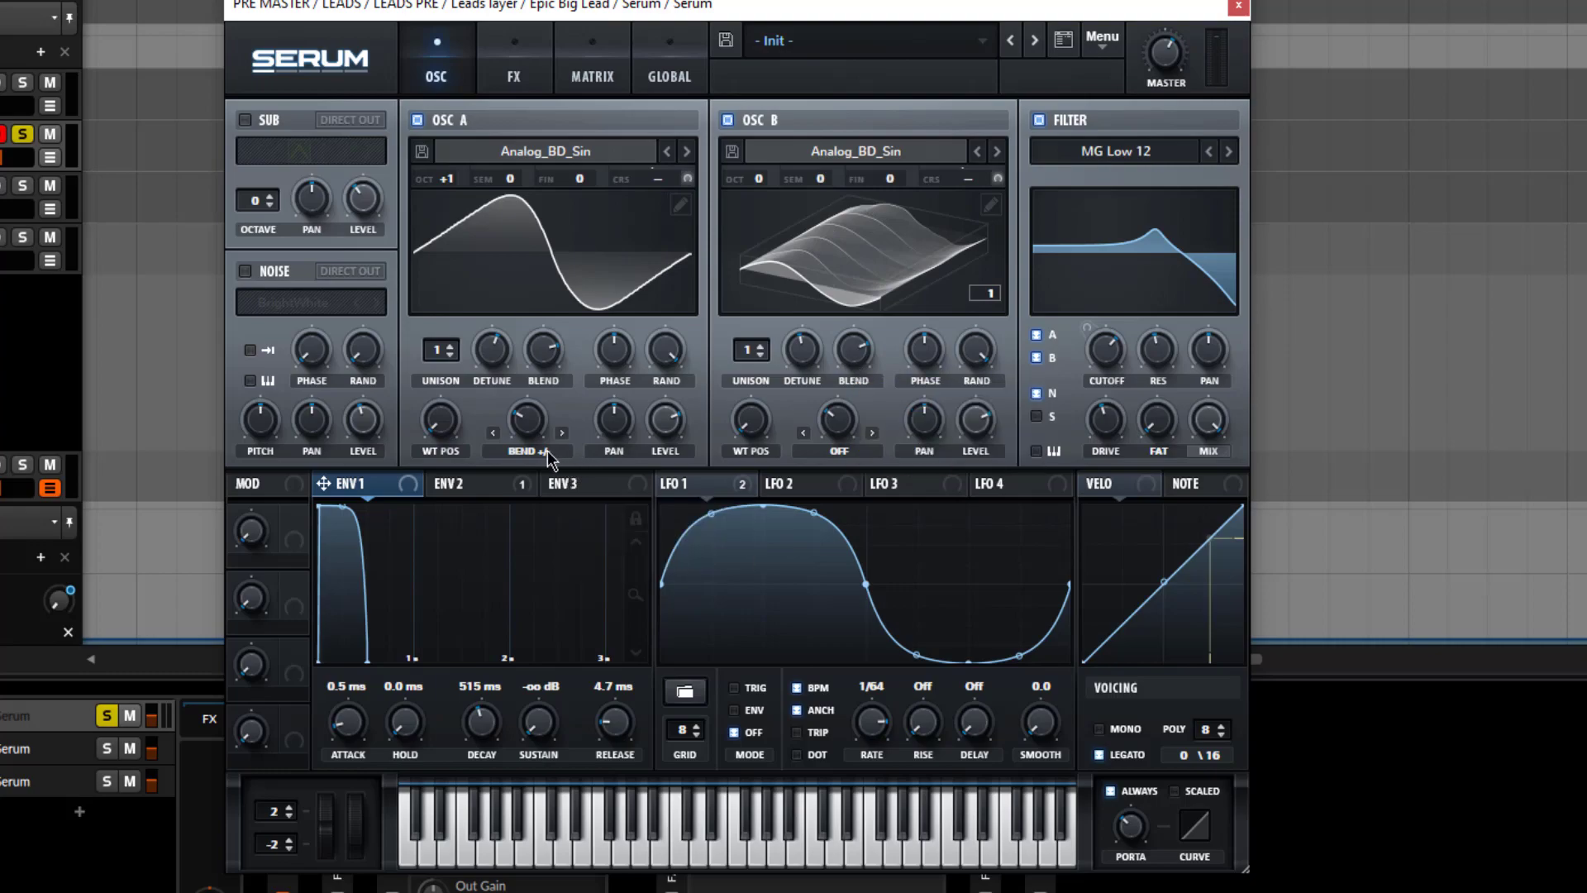
Set Oscillator A's warp mode to Bend +/- and try its warp amount.
left_click(529, 451)
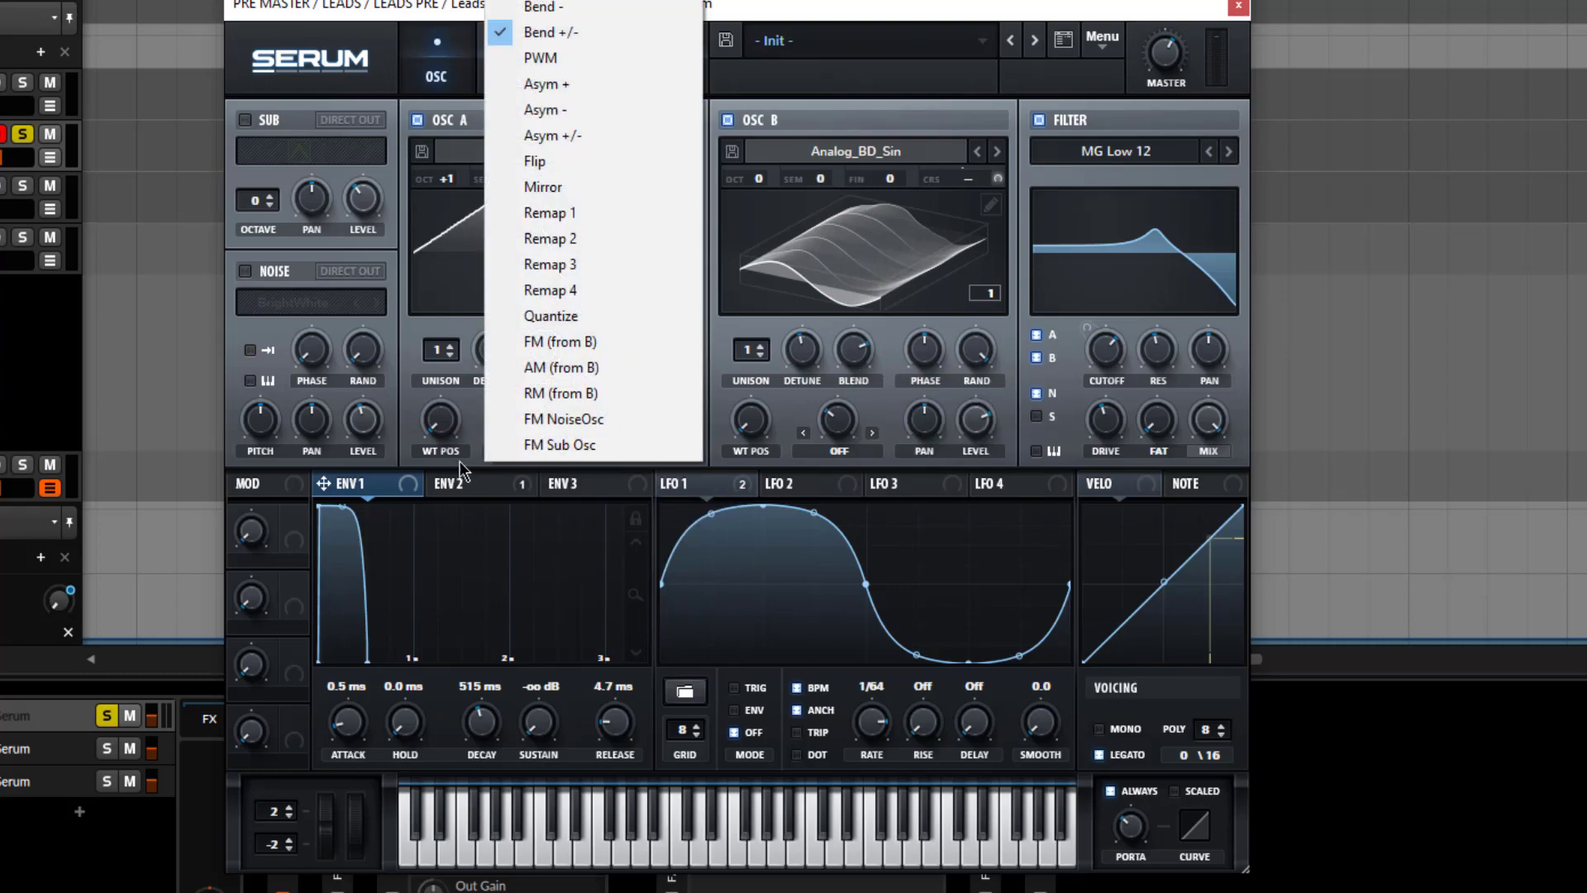
left_click(487, 445)
left_click(544, 461)
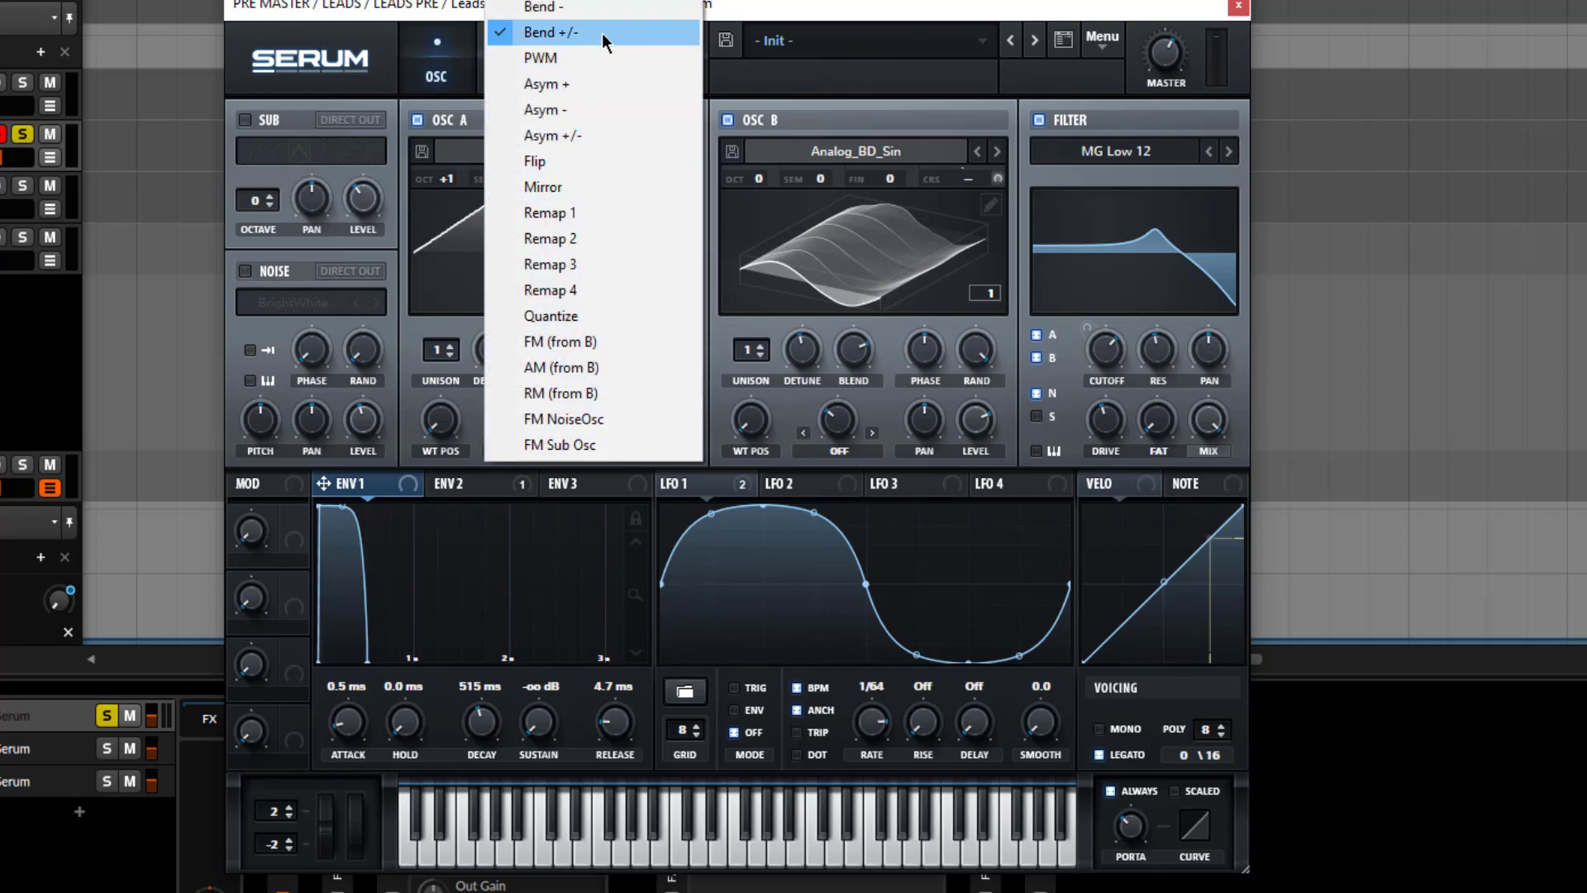
left_click(644, 37)
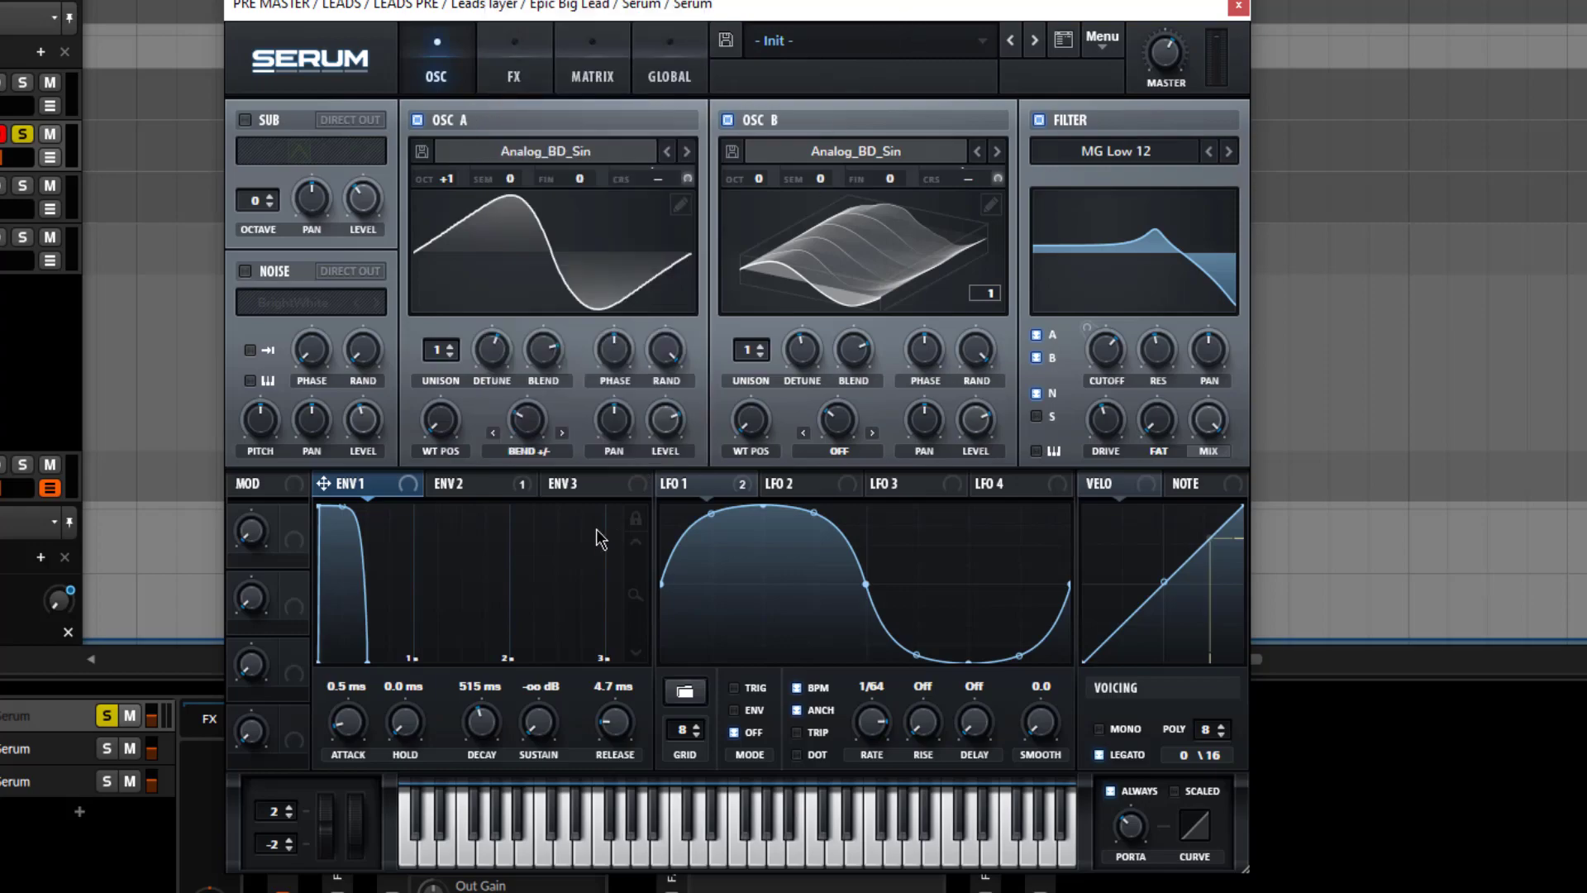
mouse_move(521, 430)
scroll(446, 193, "up", 1)
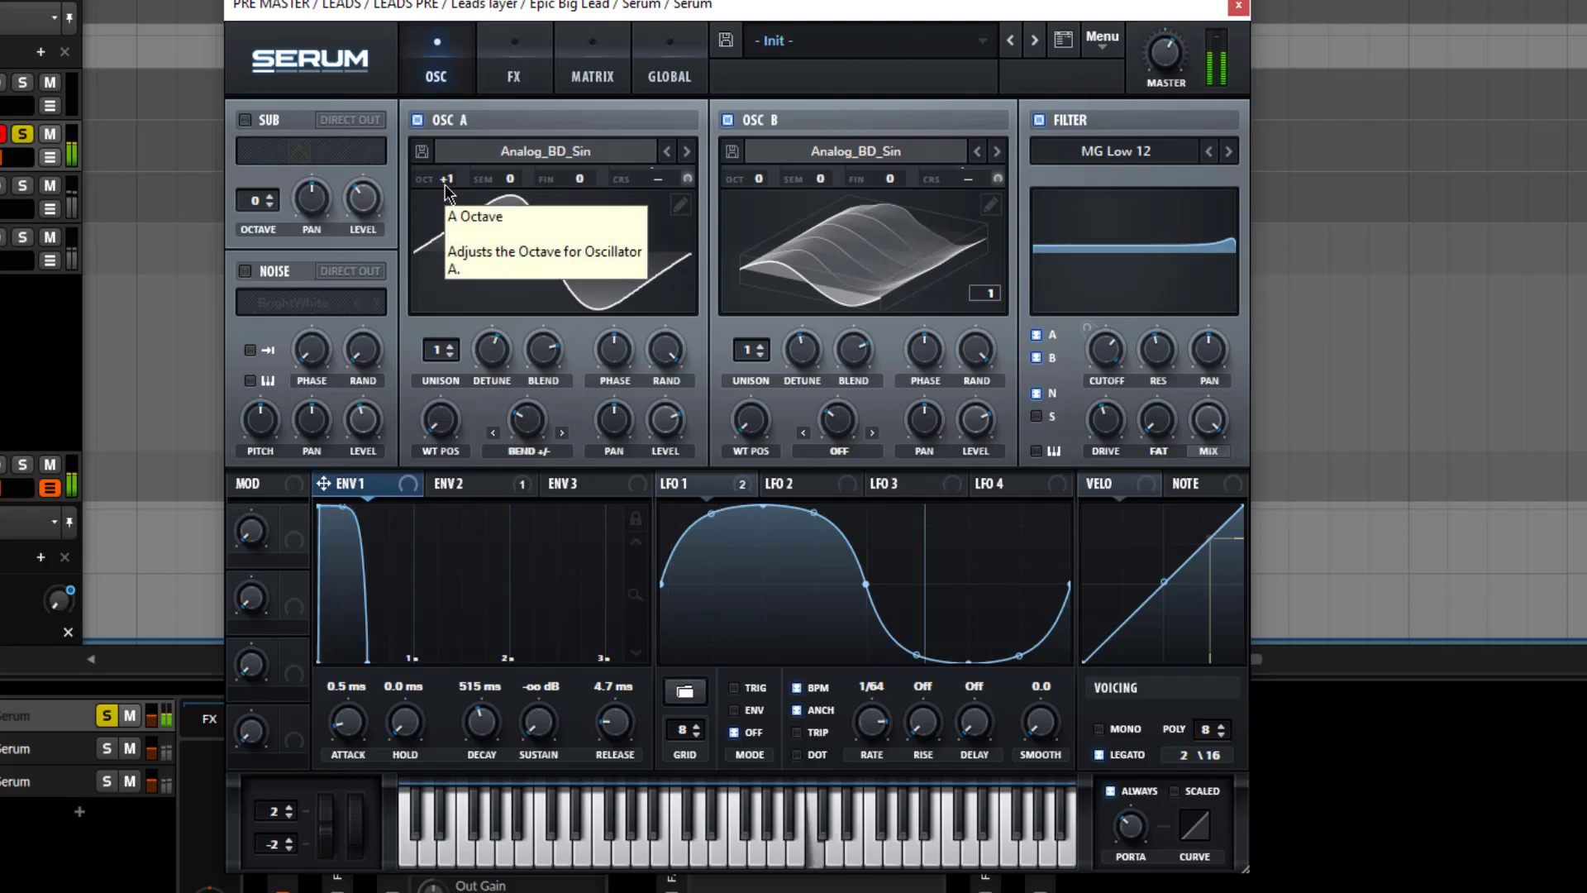
Turn off the filter and inspect LFO 1's coarse pitch modulation on Oscillators A and B.
left_click(1039, 120)
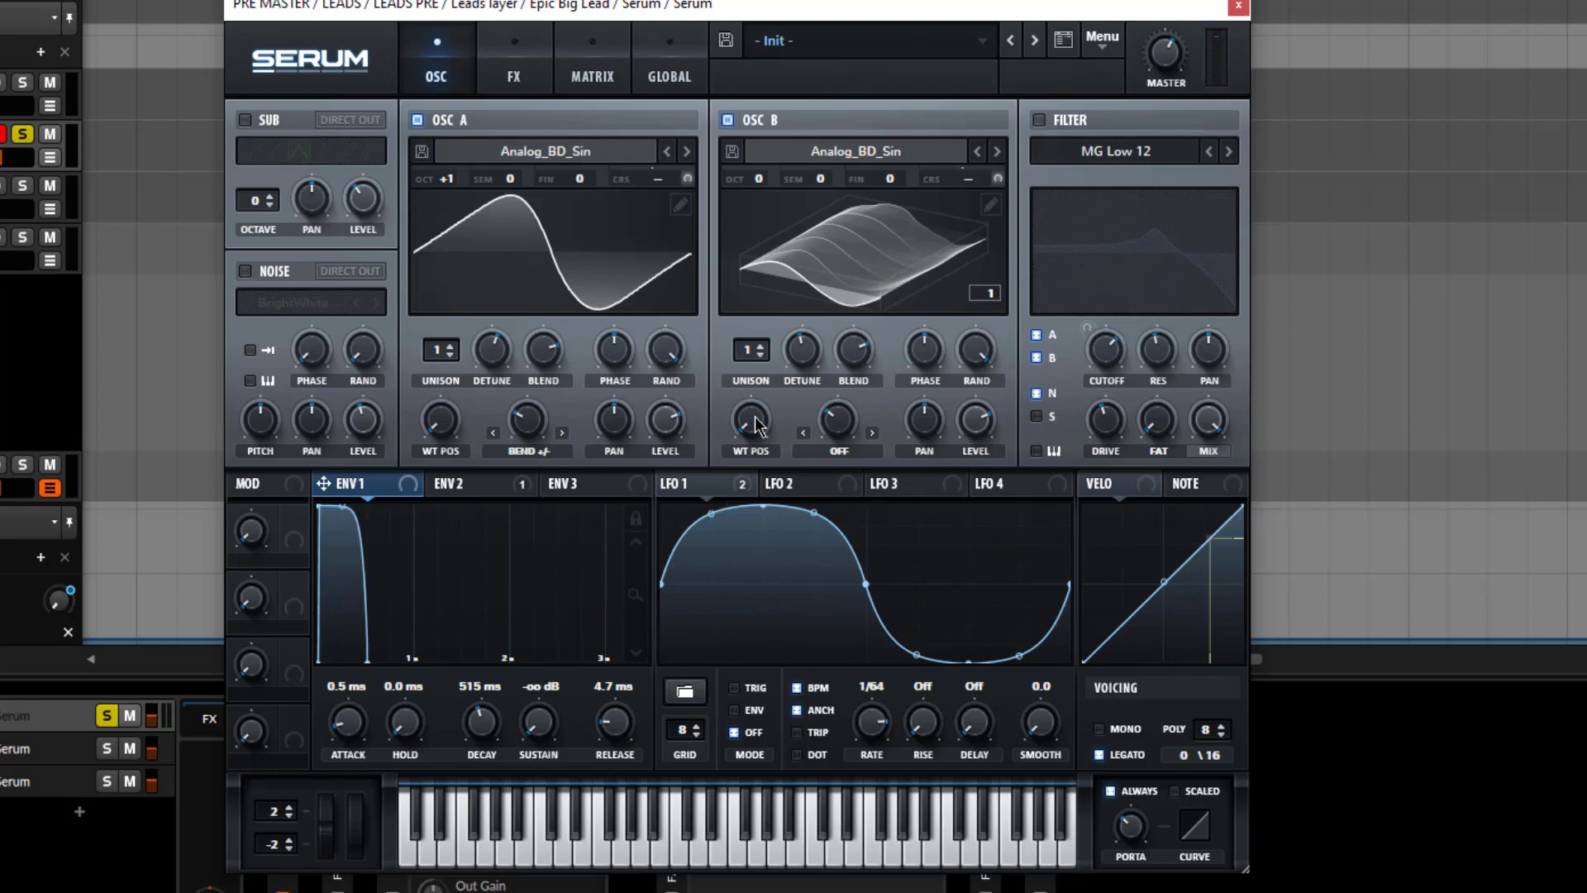
mouse_move(743, 483)
left_mouse_down()
mouse_move(617, 192)
mouse_move(652, 175)
mouse_move(737, 481)
left_mouse_up()
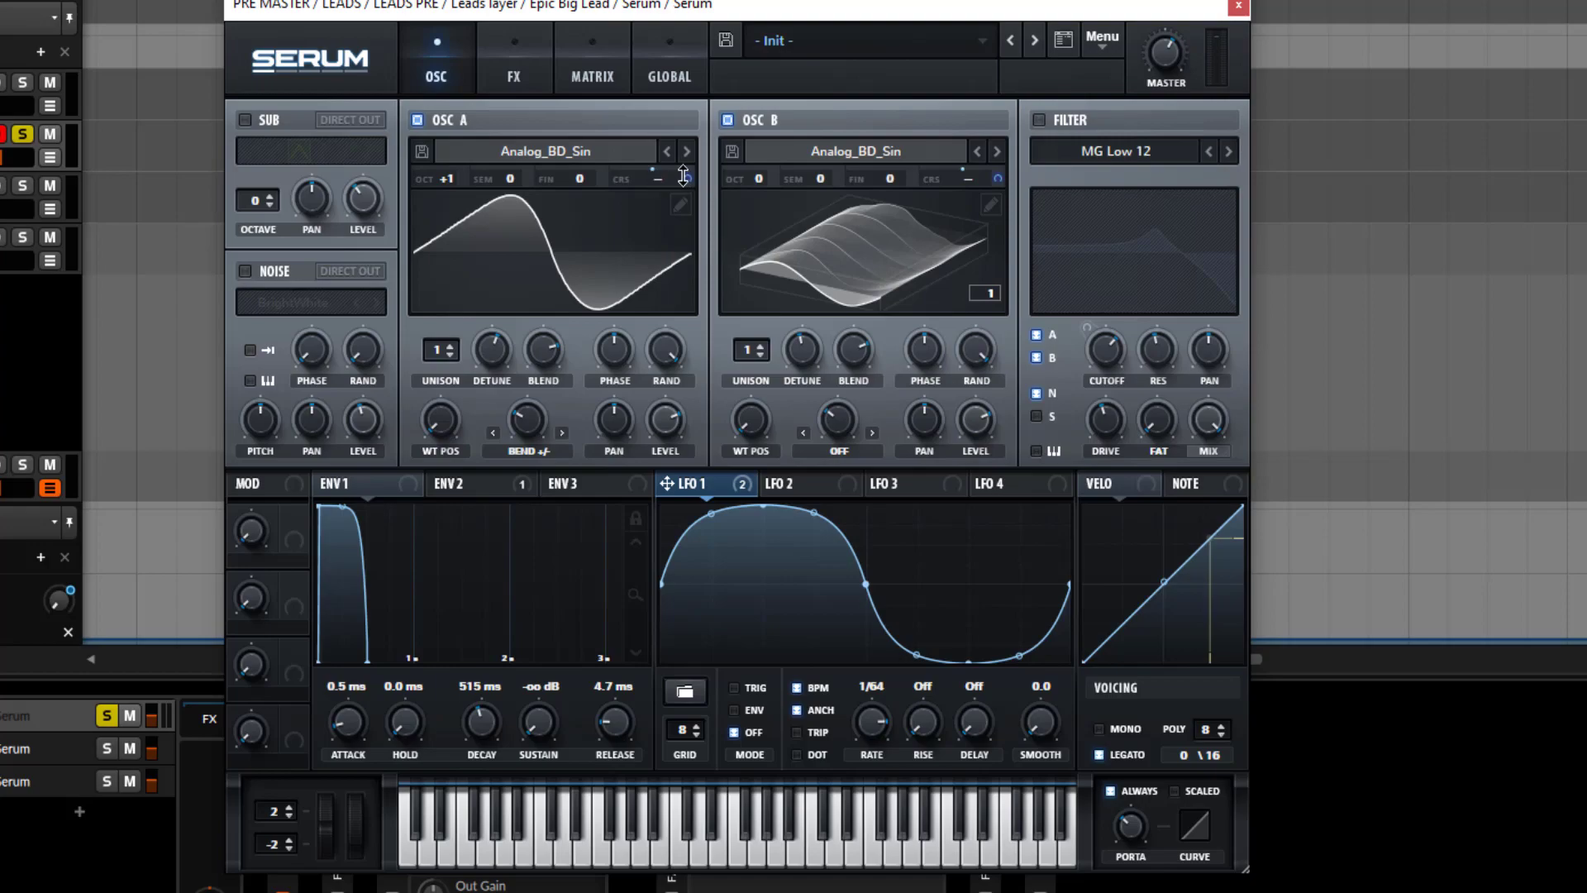
mouse_move(687, 174)
mouse_move(957, 192)
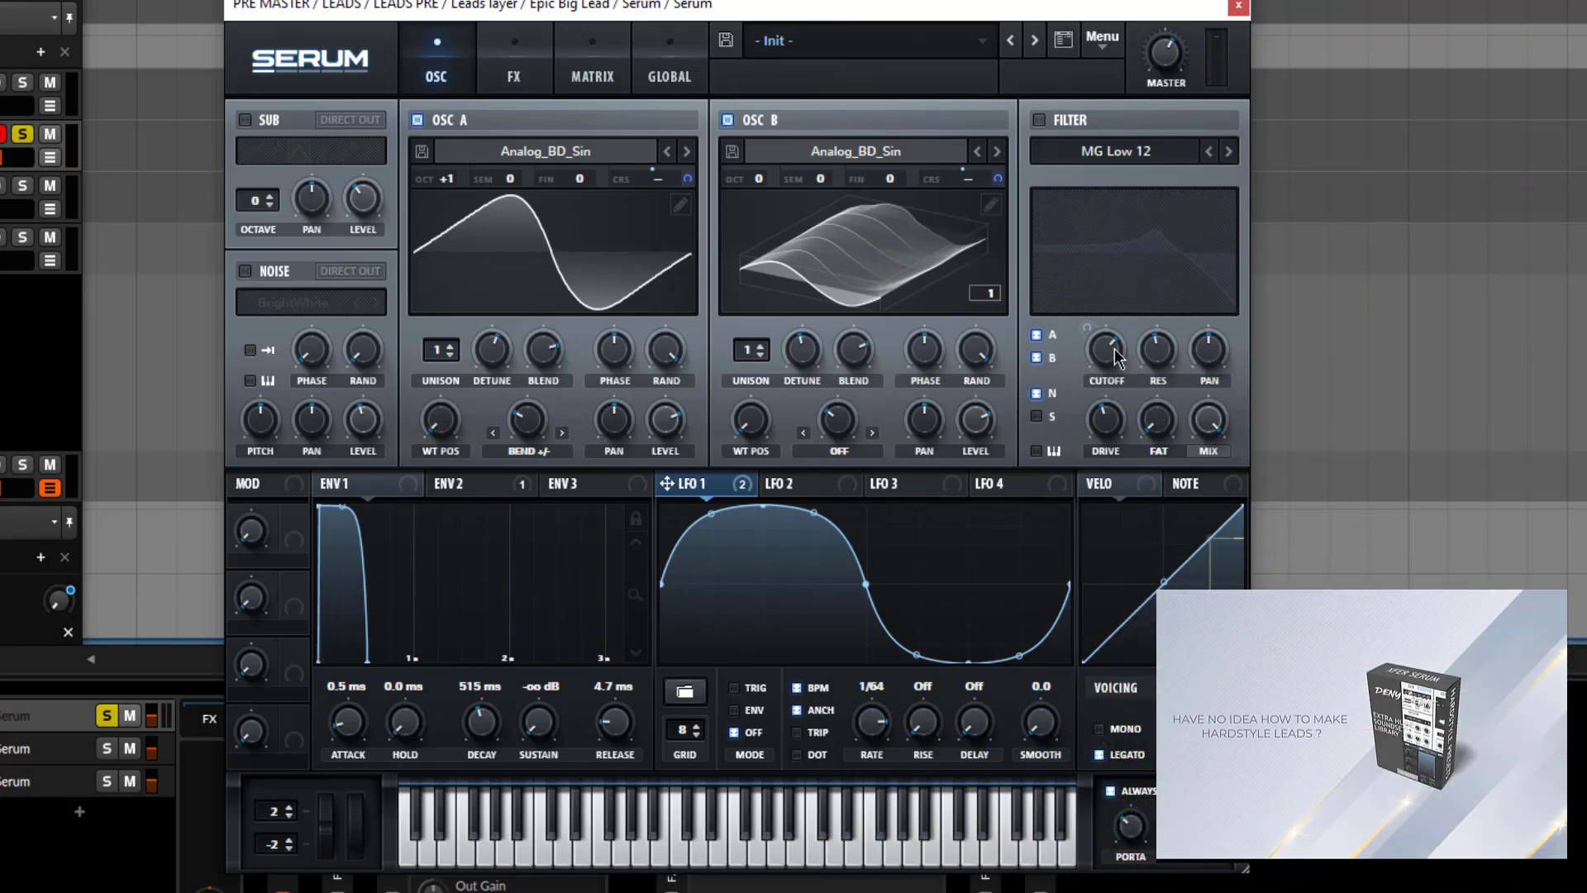
Review the Hyper settings in the effects rack and set the distortion type to Diode 1.
left_click(540, 53)
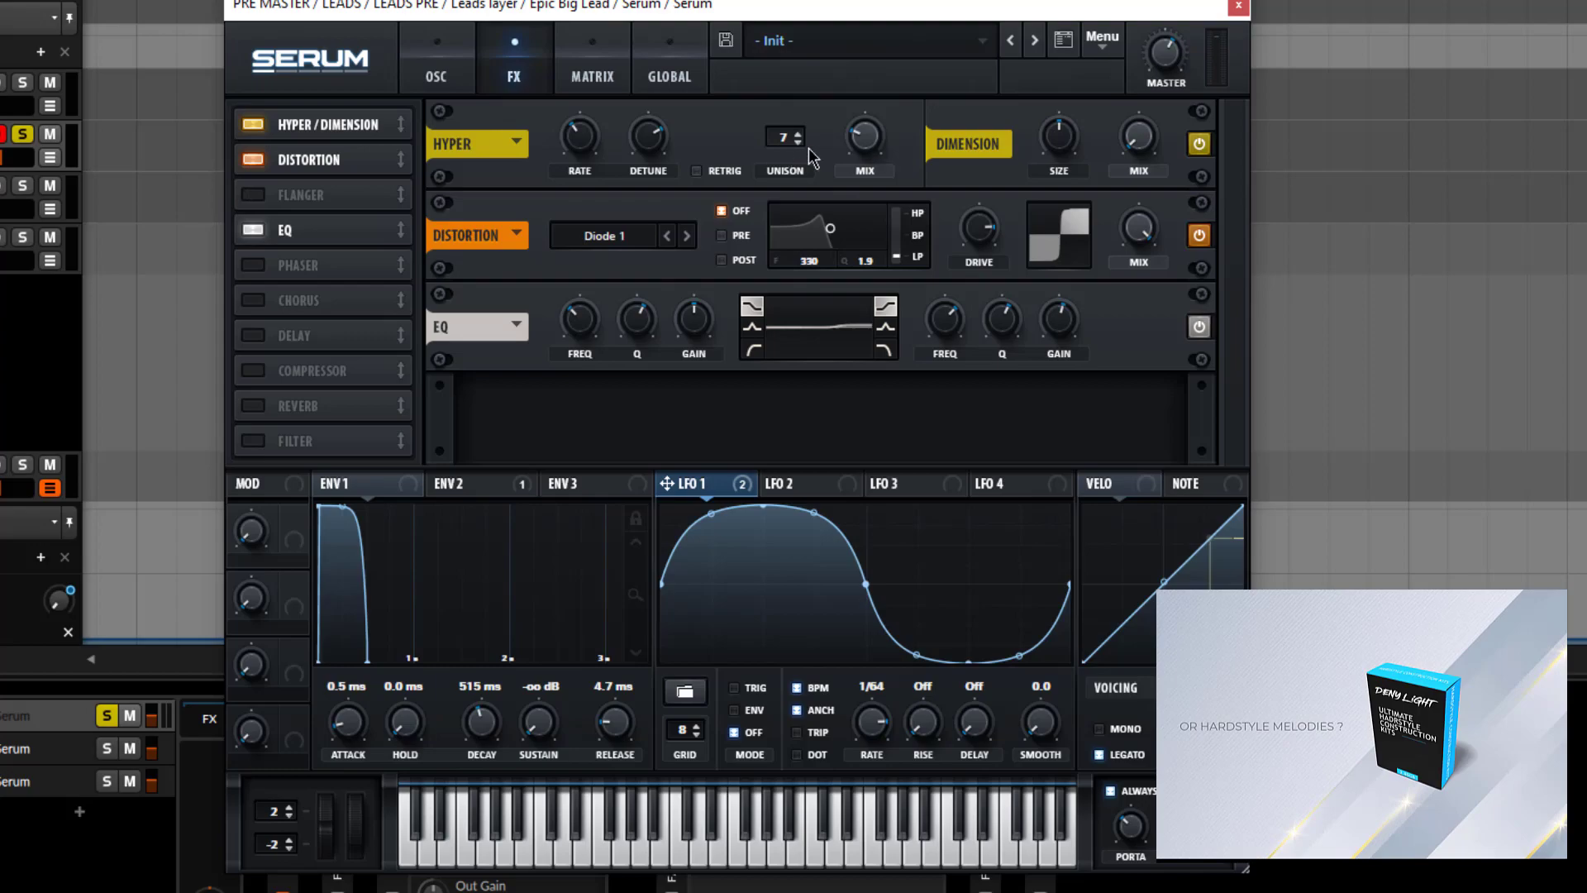
mouse_move(646, 141)
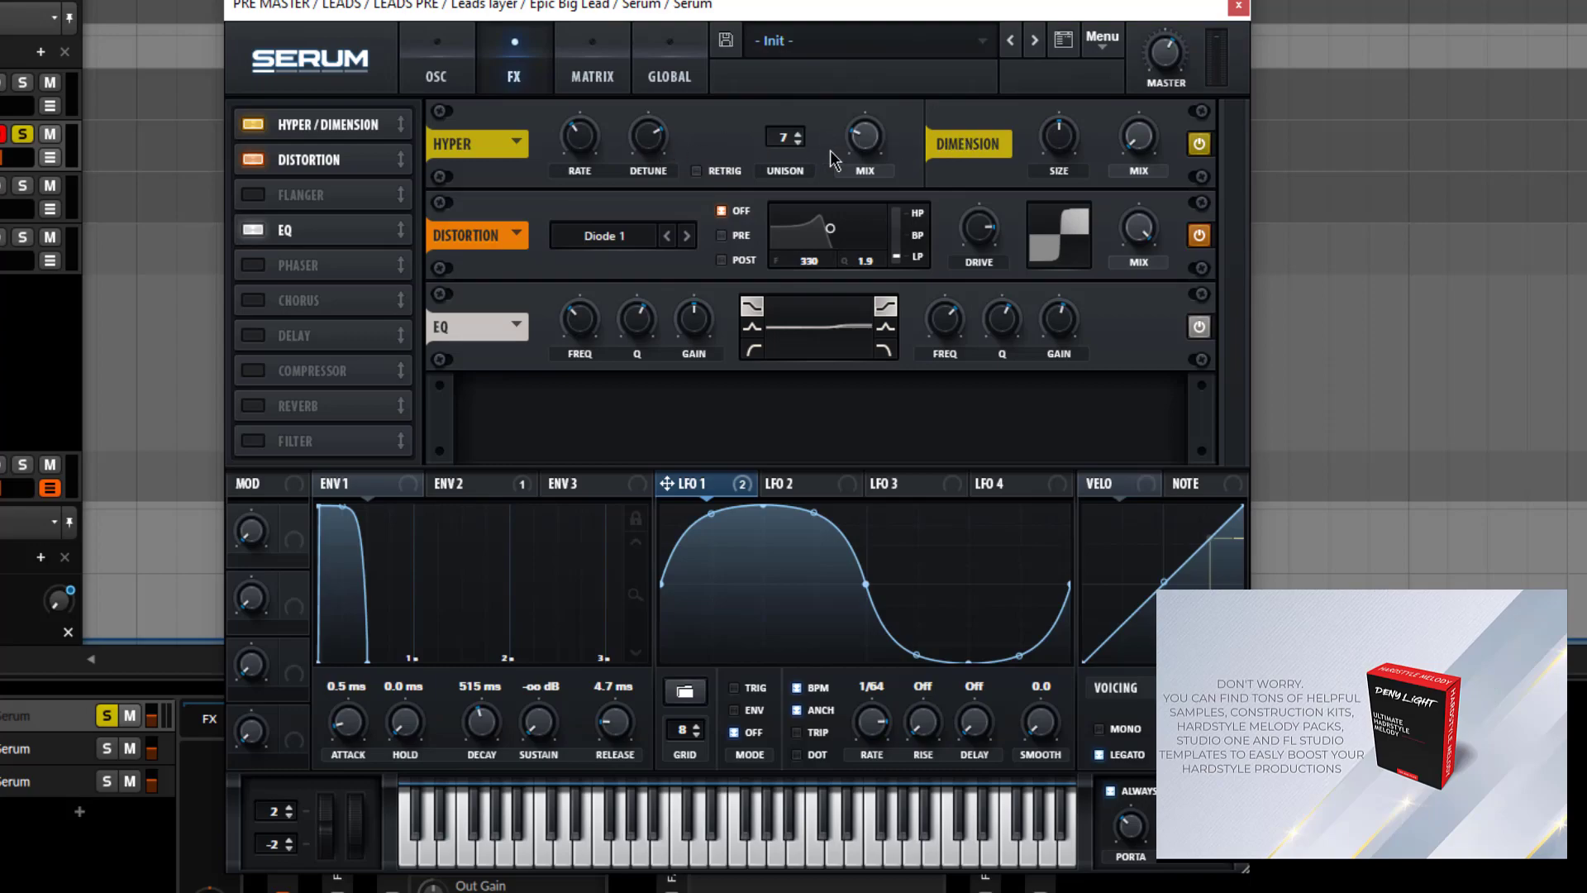
mouse_move(864, 147)
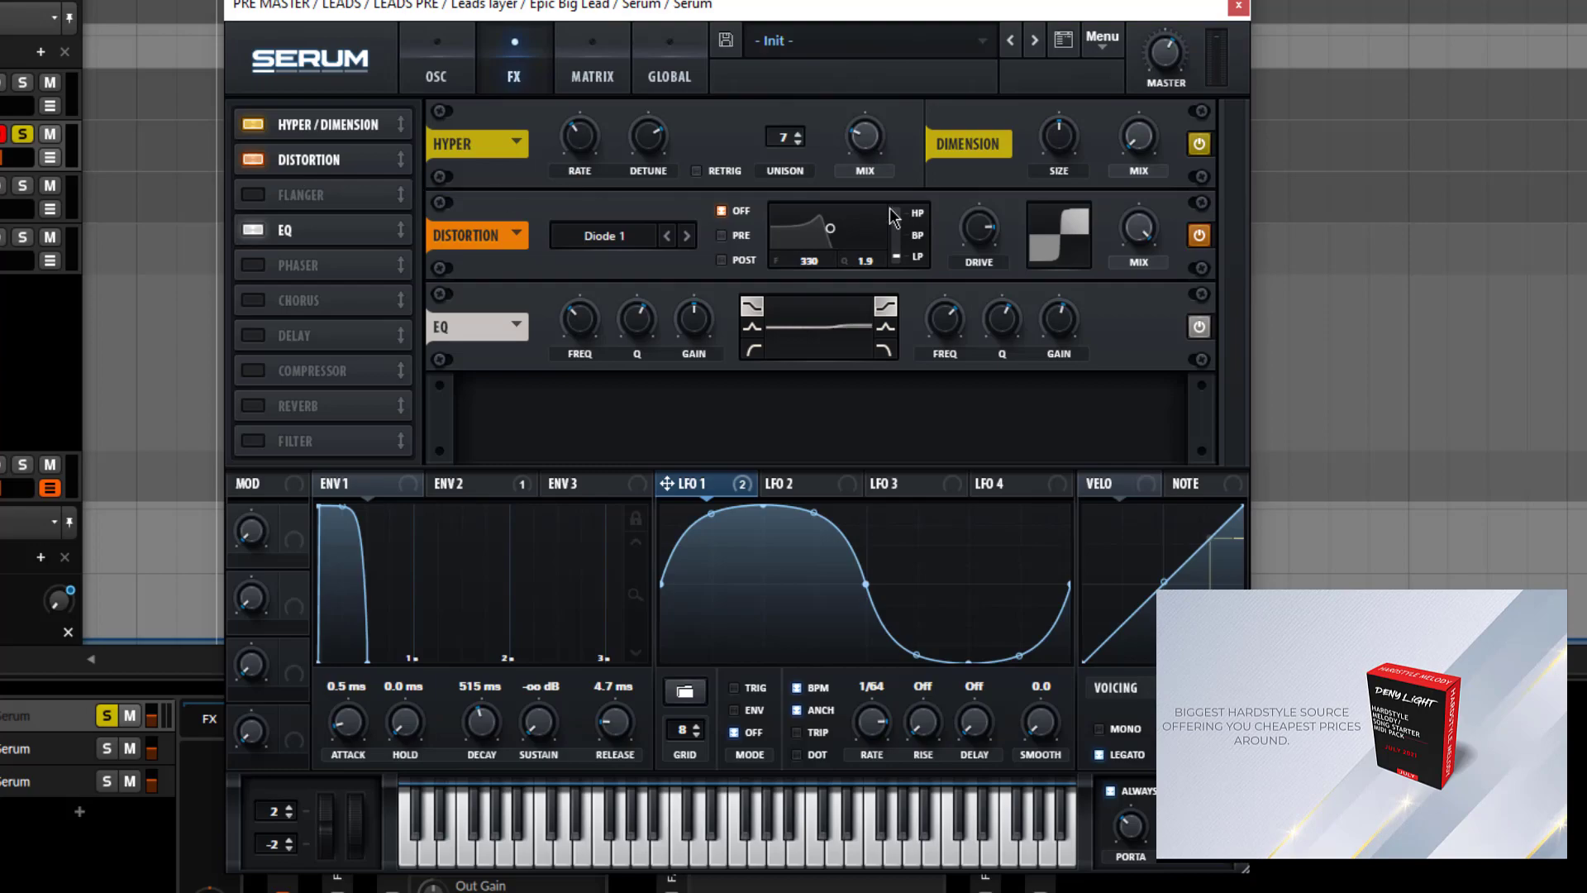
left_click(584, 238)
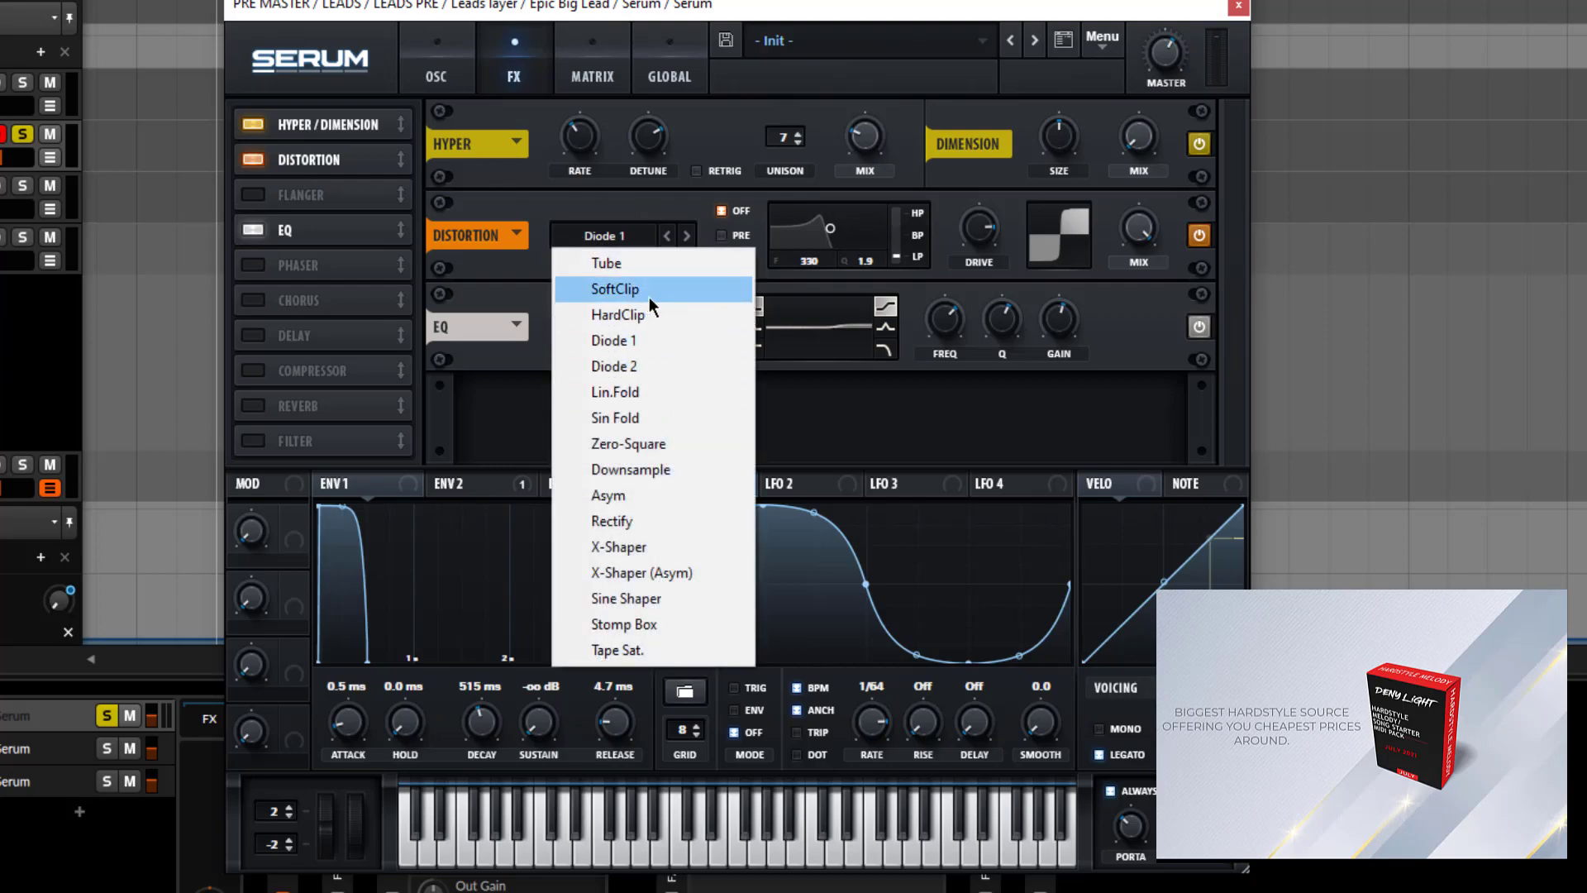
left_click(676, 341)
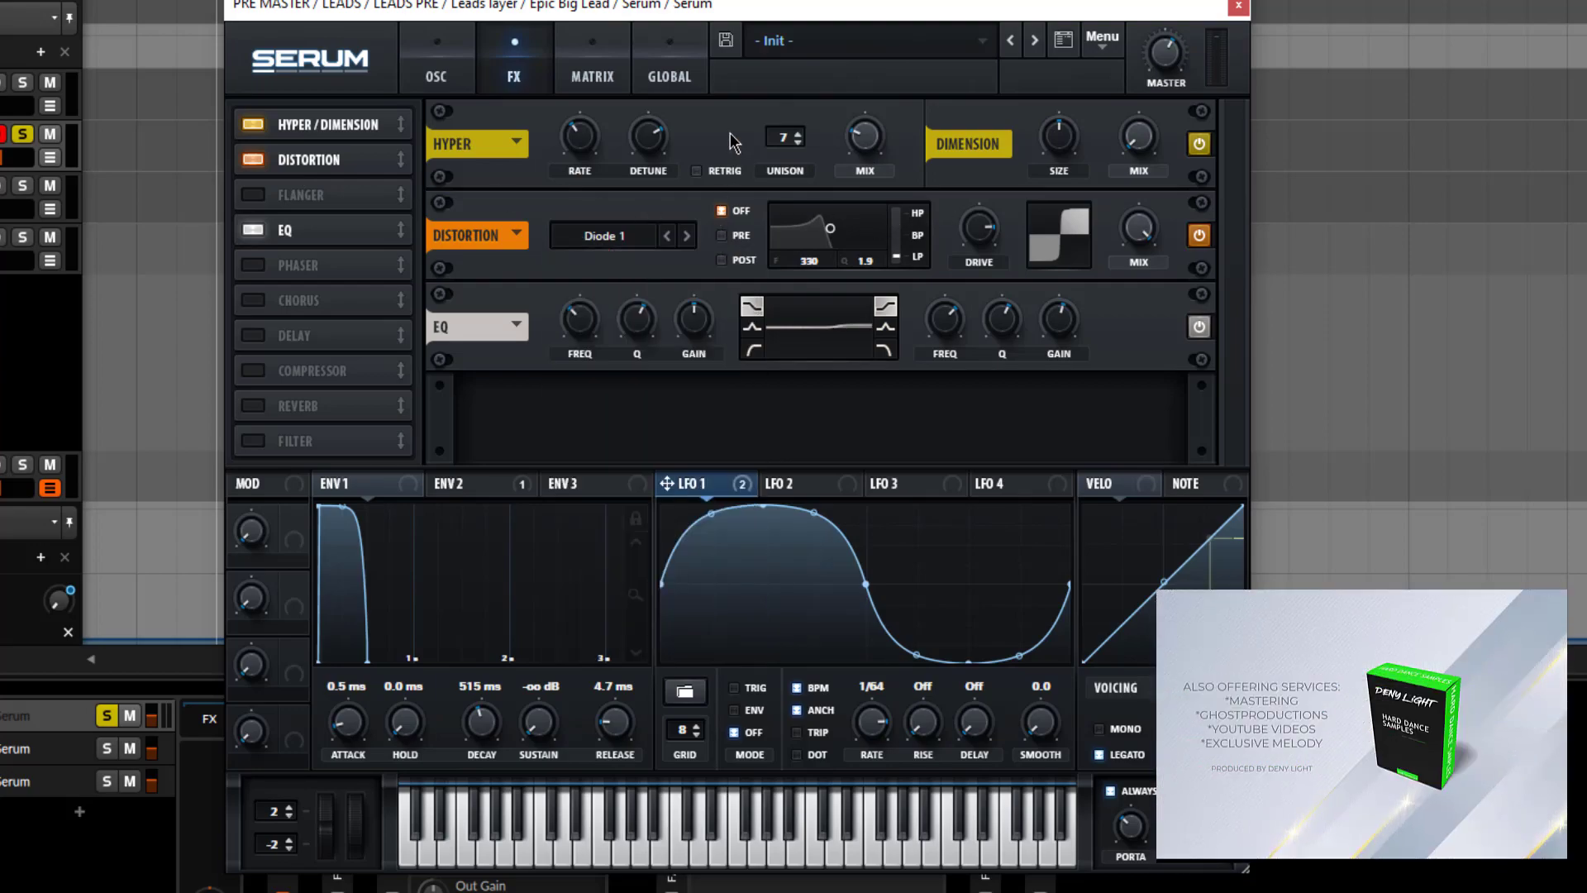
mouse_move(985, 243)
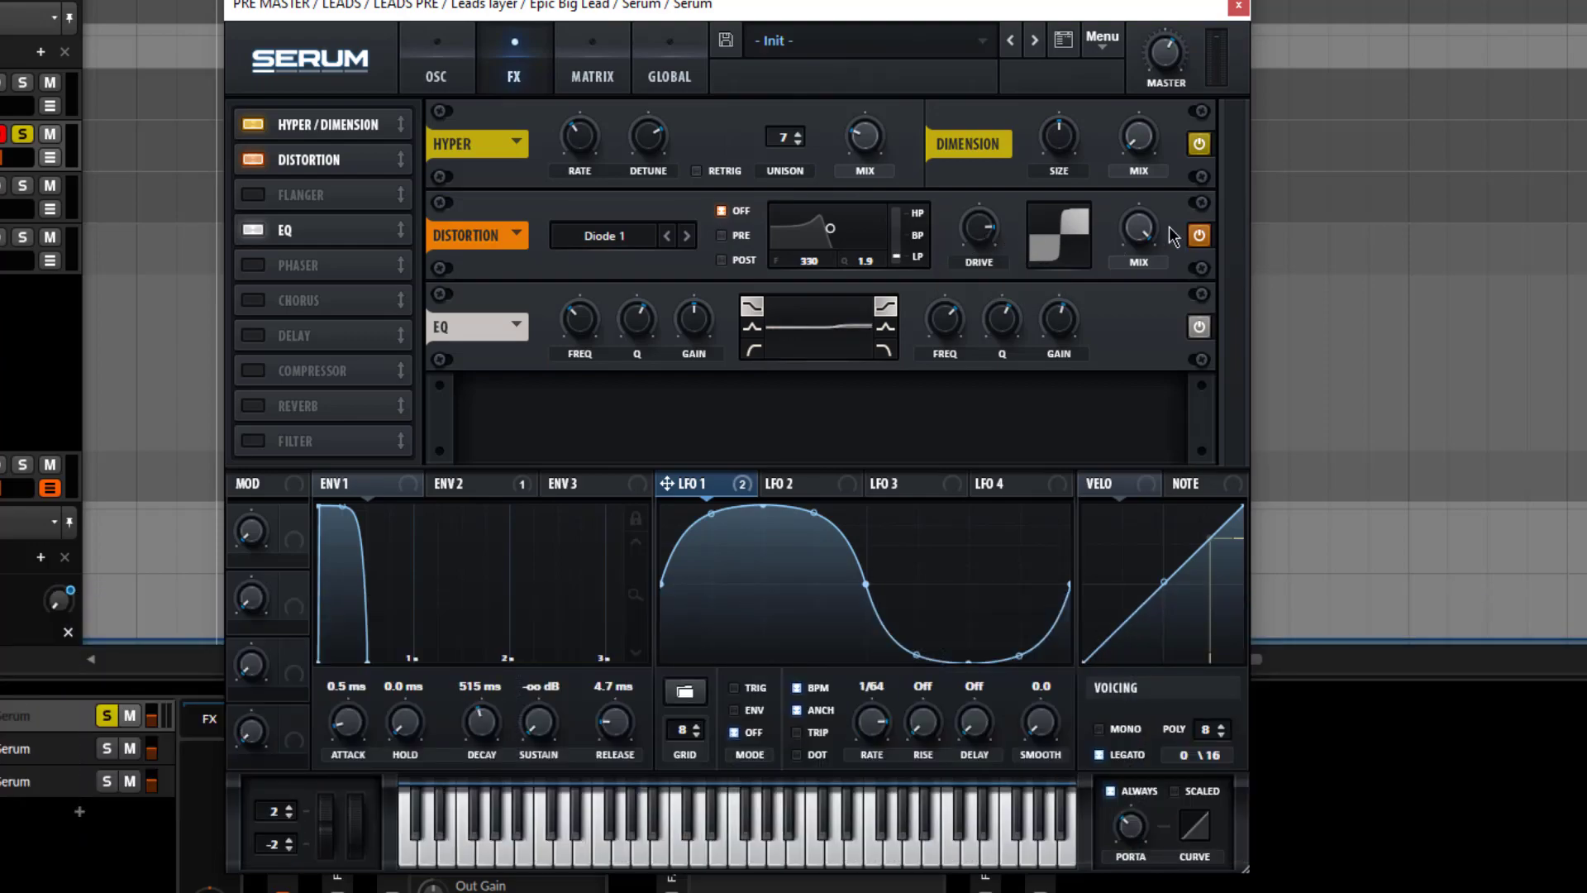
mouse_move(1139, 242)
Review the modulation matrix, including the source choices for the filter cutoff assignment.
left_click(584, 67)
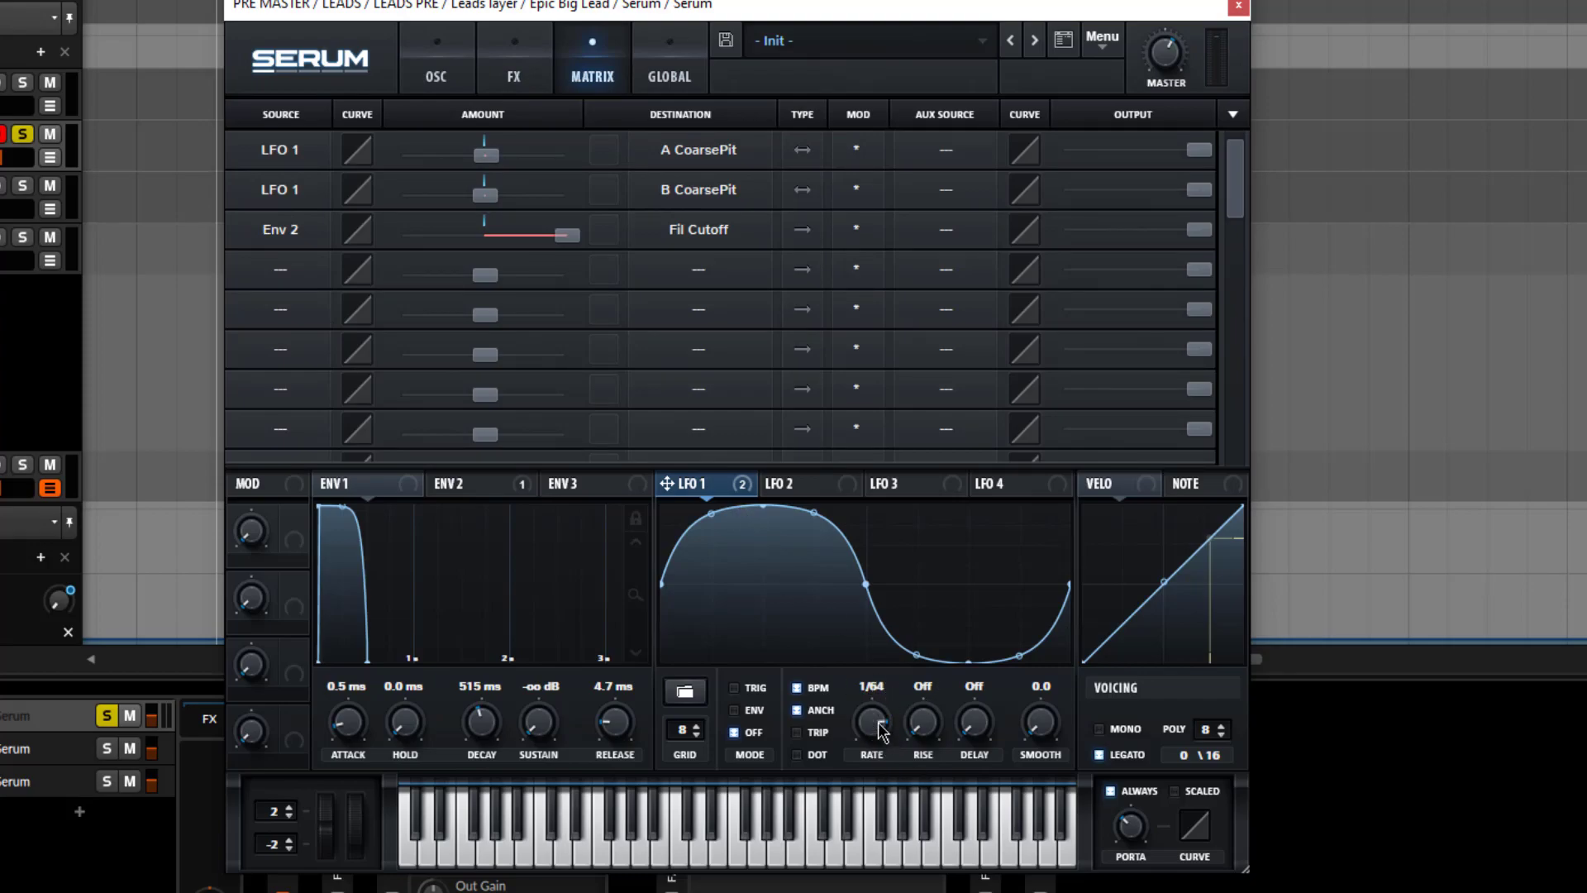
left_click(277, 234)
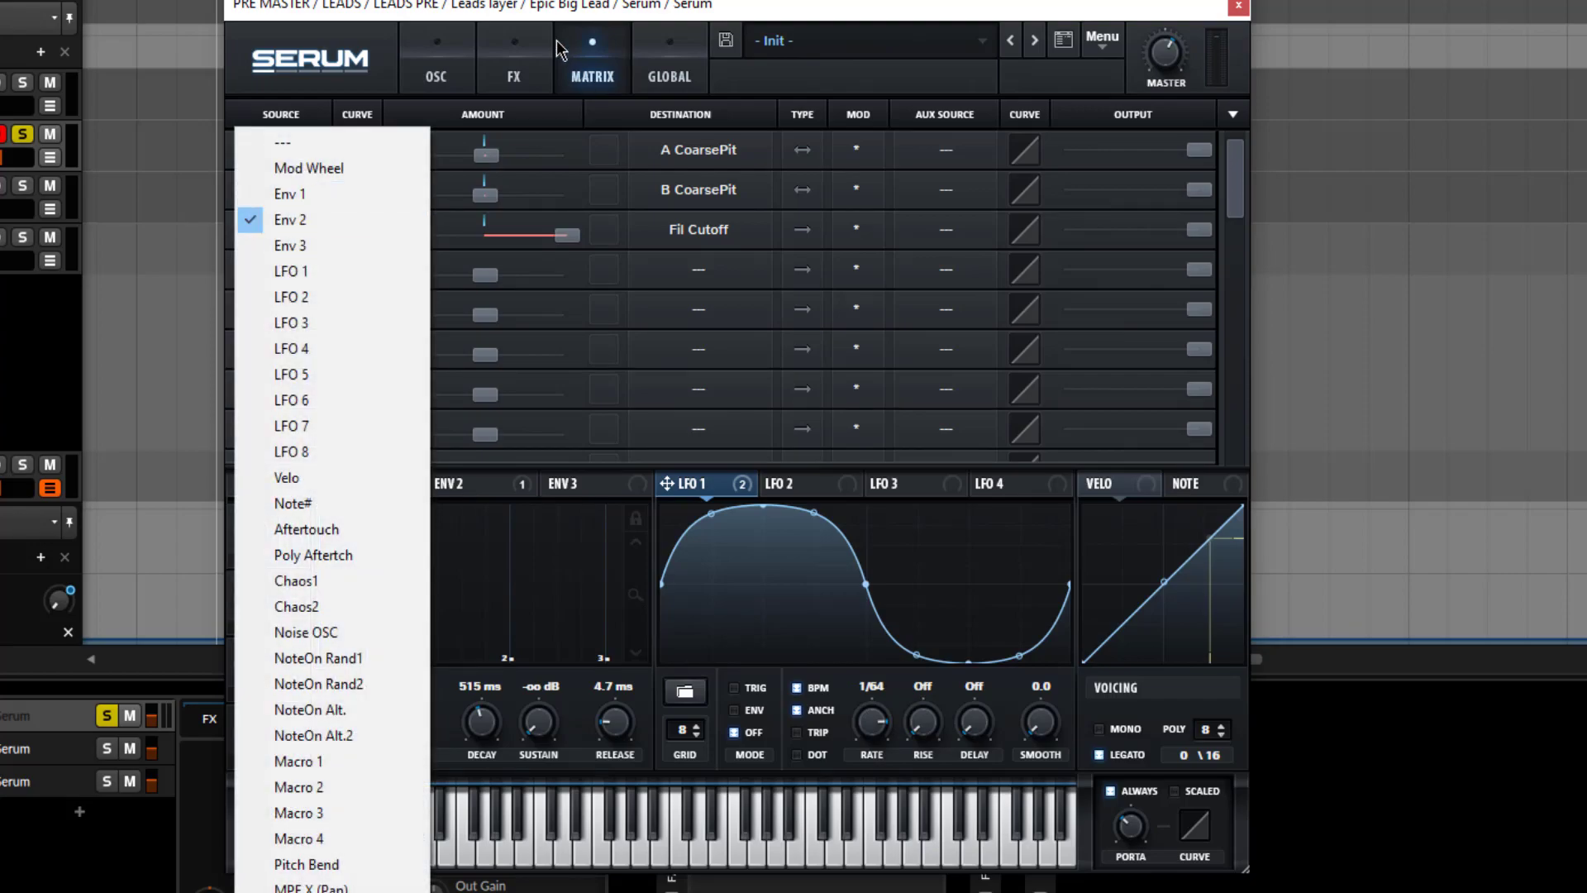
left_click(568, 5)
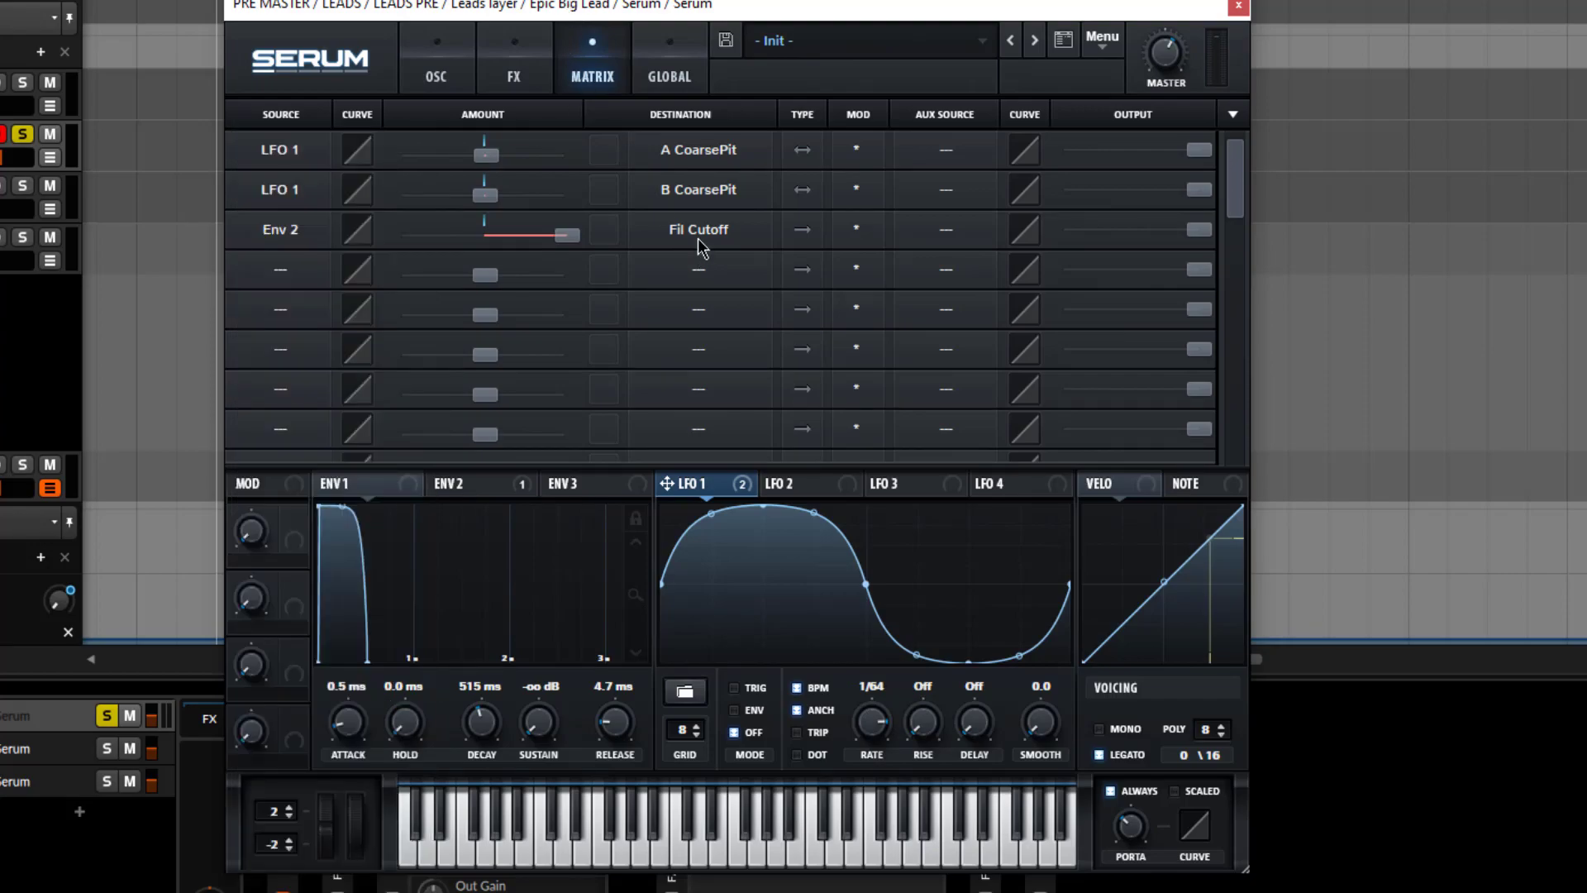
Return to the oscillator page and turn the MG Low 12 filter on.
left_click(446, 47)
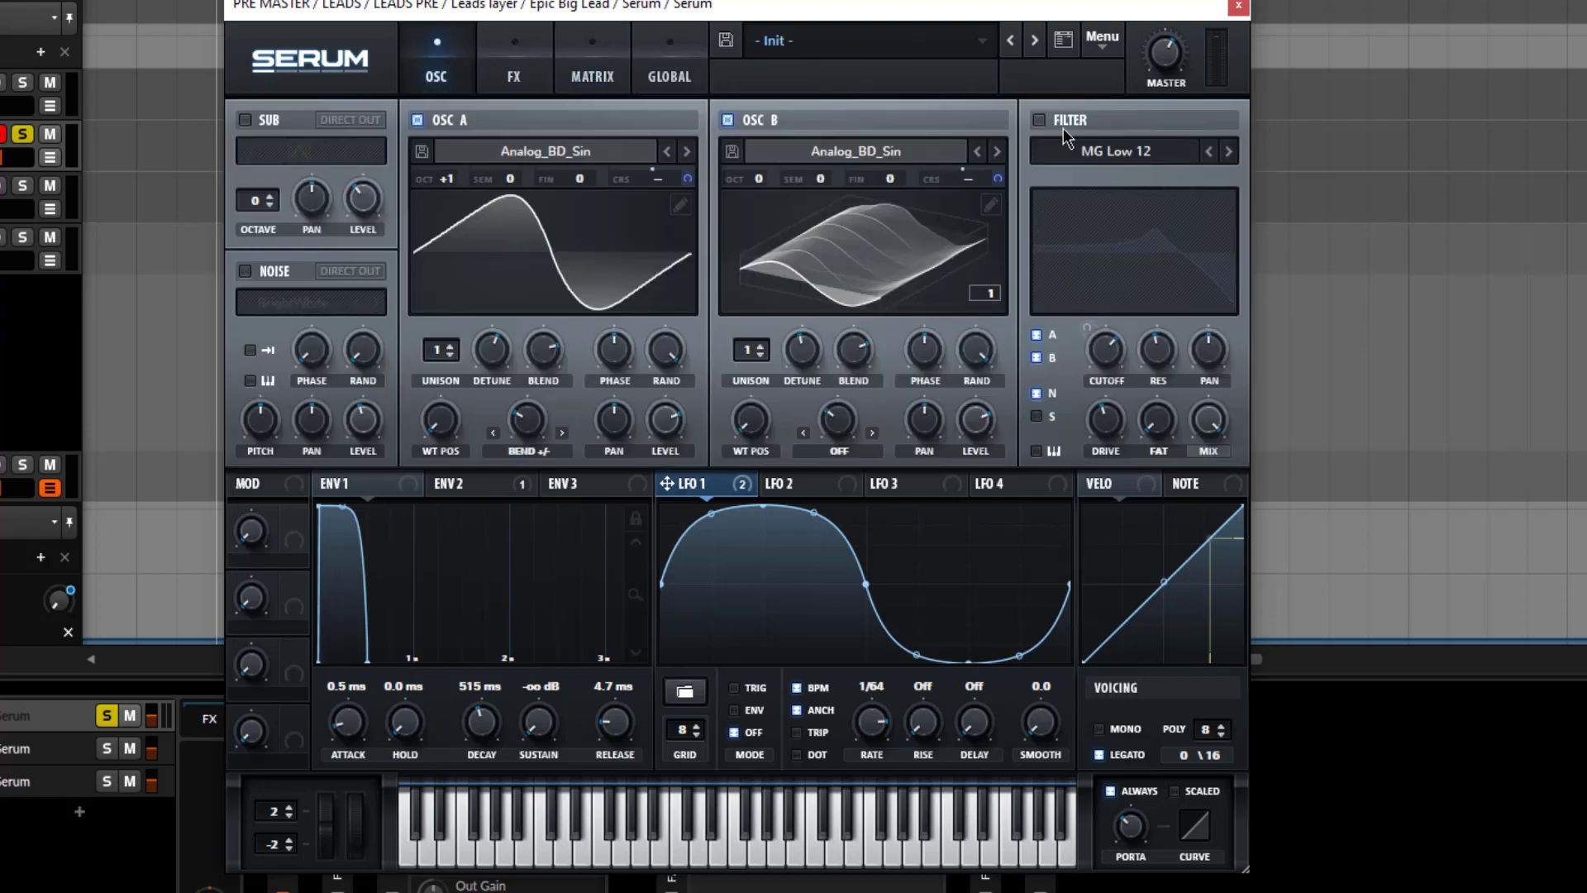
left_click(1039, 121)
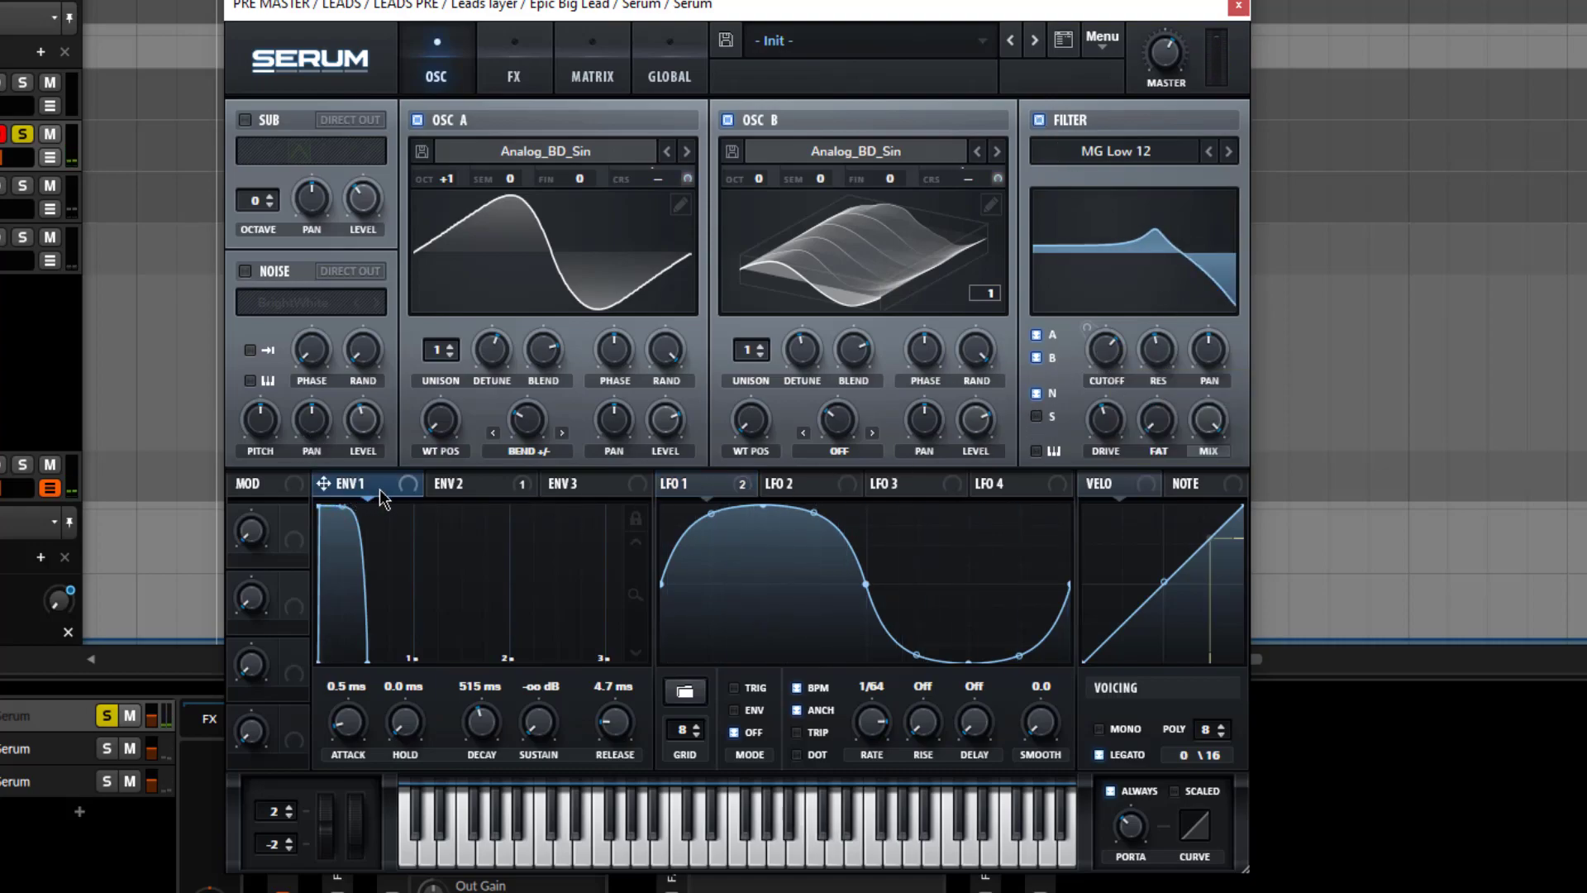
Check the modulation matrix, show Envelope 2 and adjust the filter cutoff it modulates.
left_click(513, 51)
left_click(577, 62)
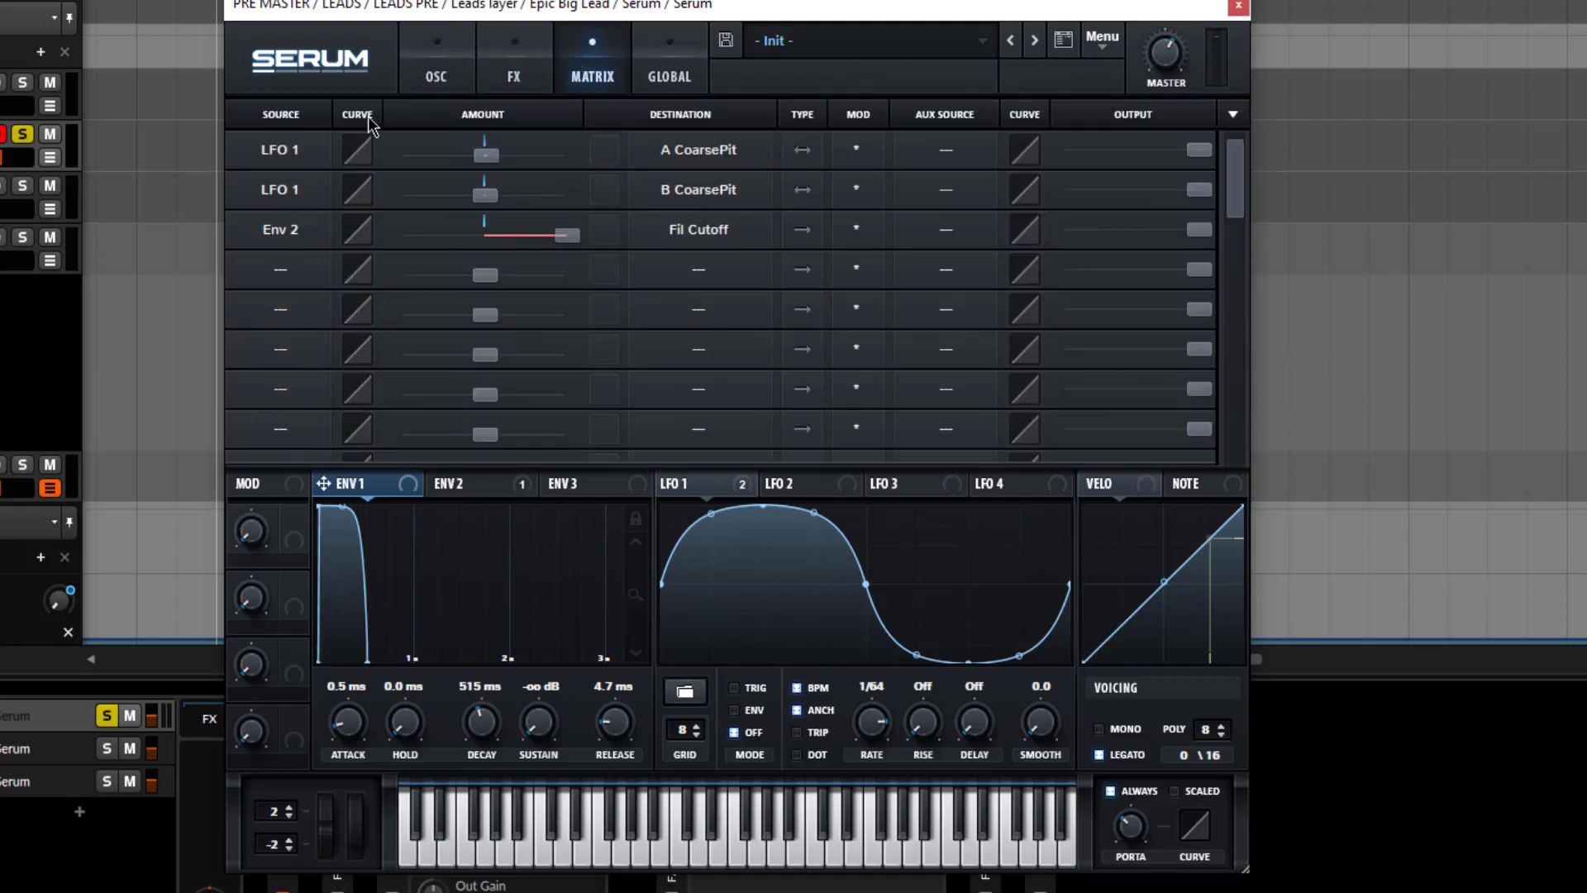
left_click(463, 482)
left_click(442, 66)
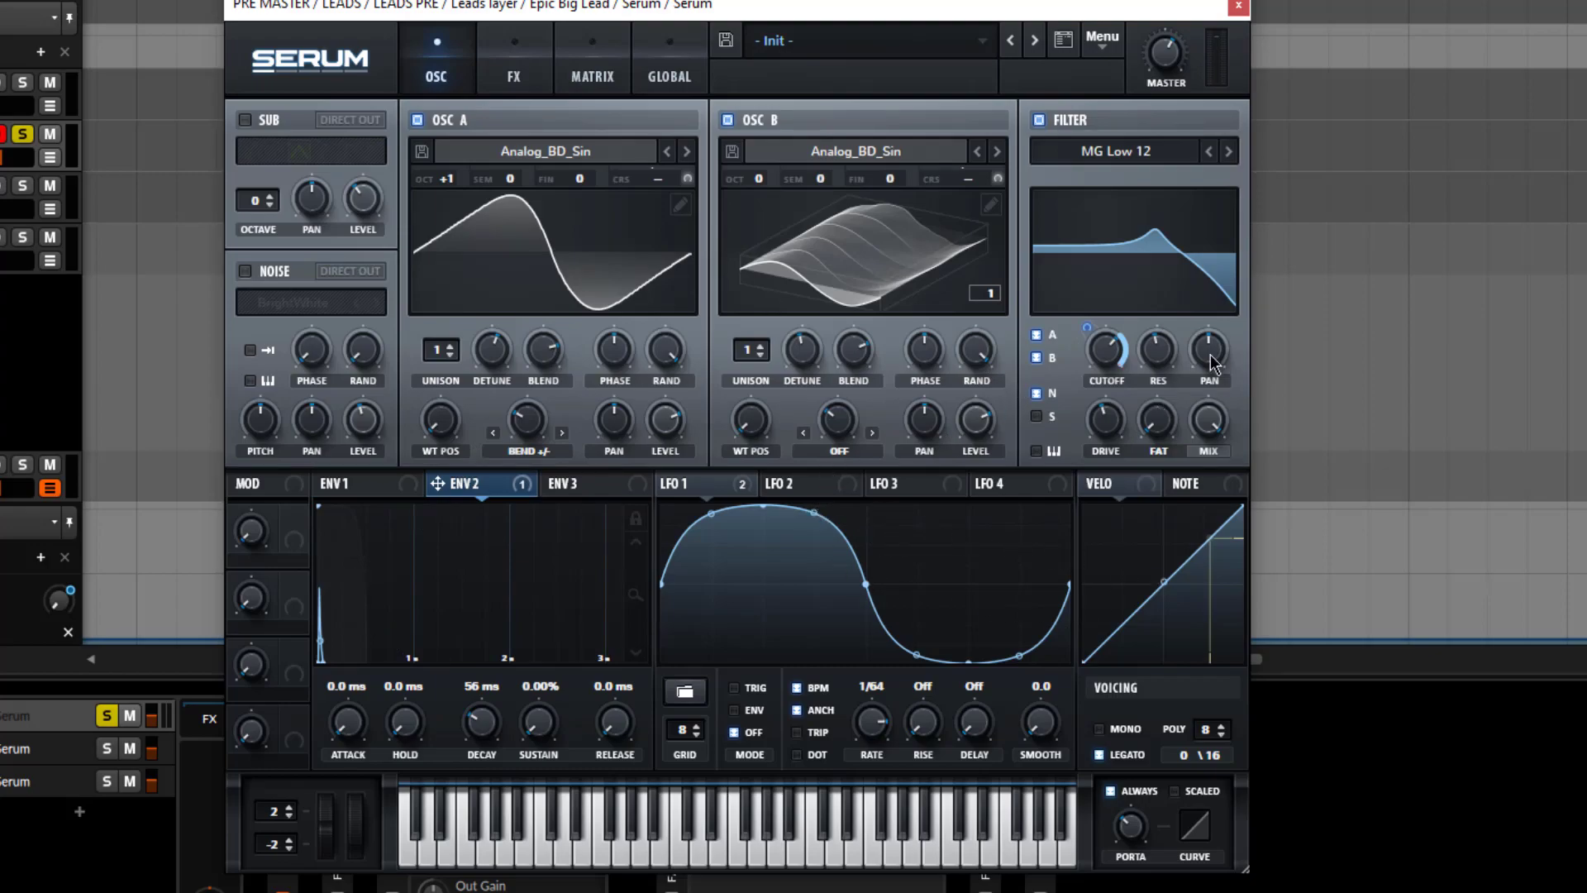
mouse_move(1100, 363)
left_click_drag(1110, 352, 1127, 382)
left_click_drag(1183, 754, 1126, 881)
mouse_move(1136, 845)
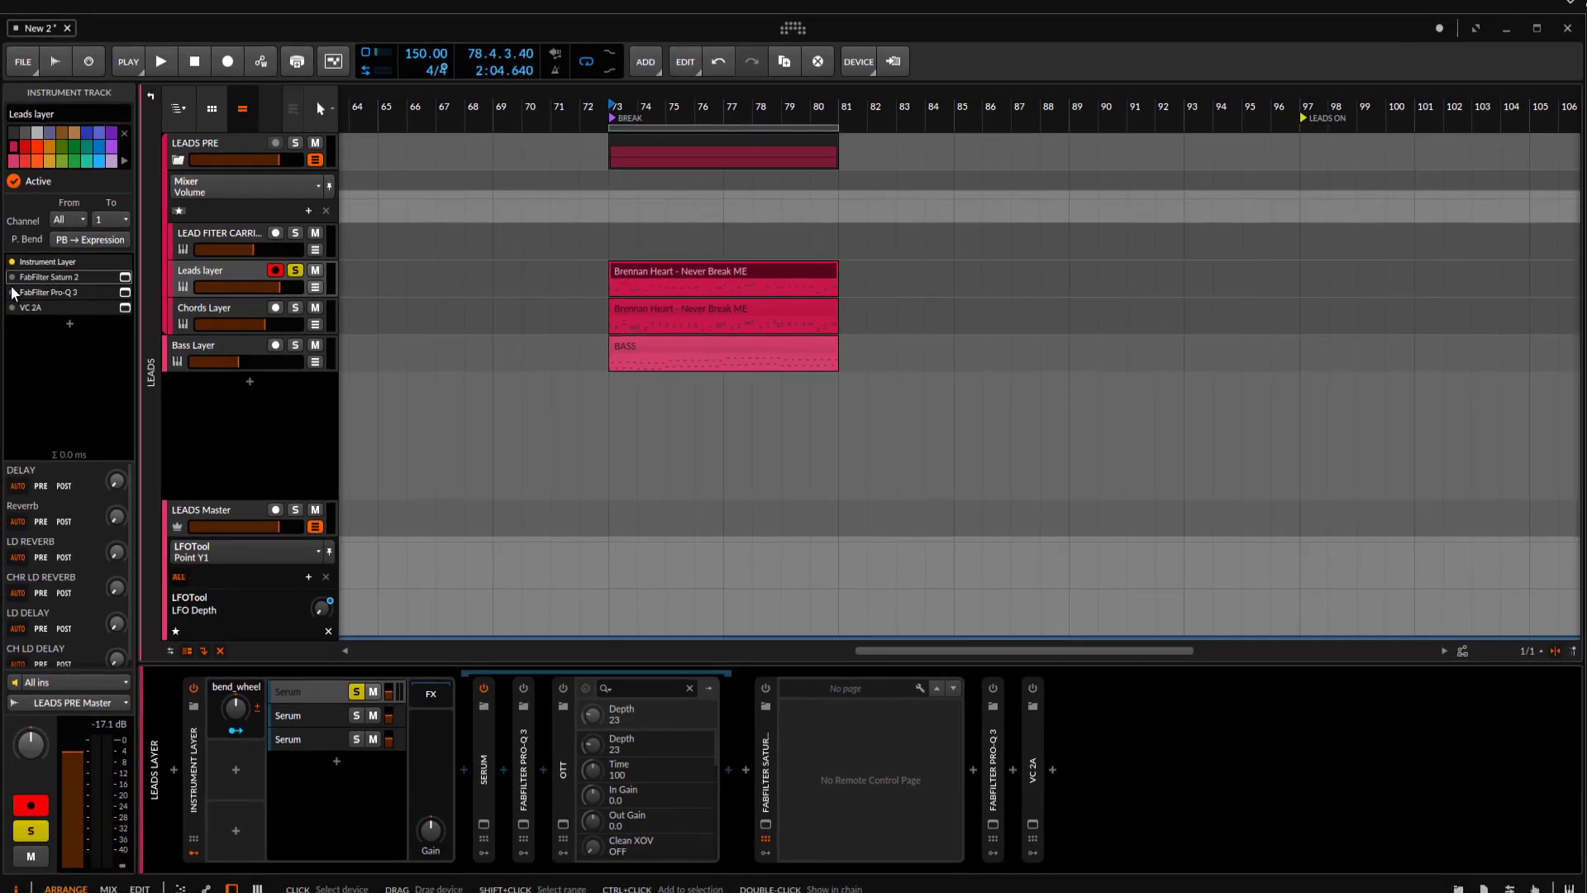
Enable FabFilter Pro-Q 3 on the first Serum layer and open its window.
double_click(523, 766)
left_click(524, 688)
left_click(523, 824)
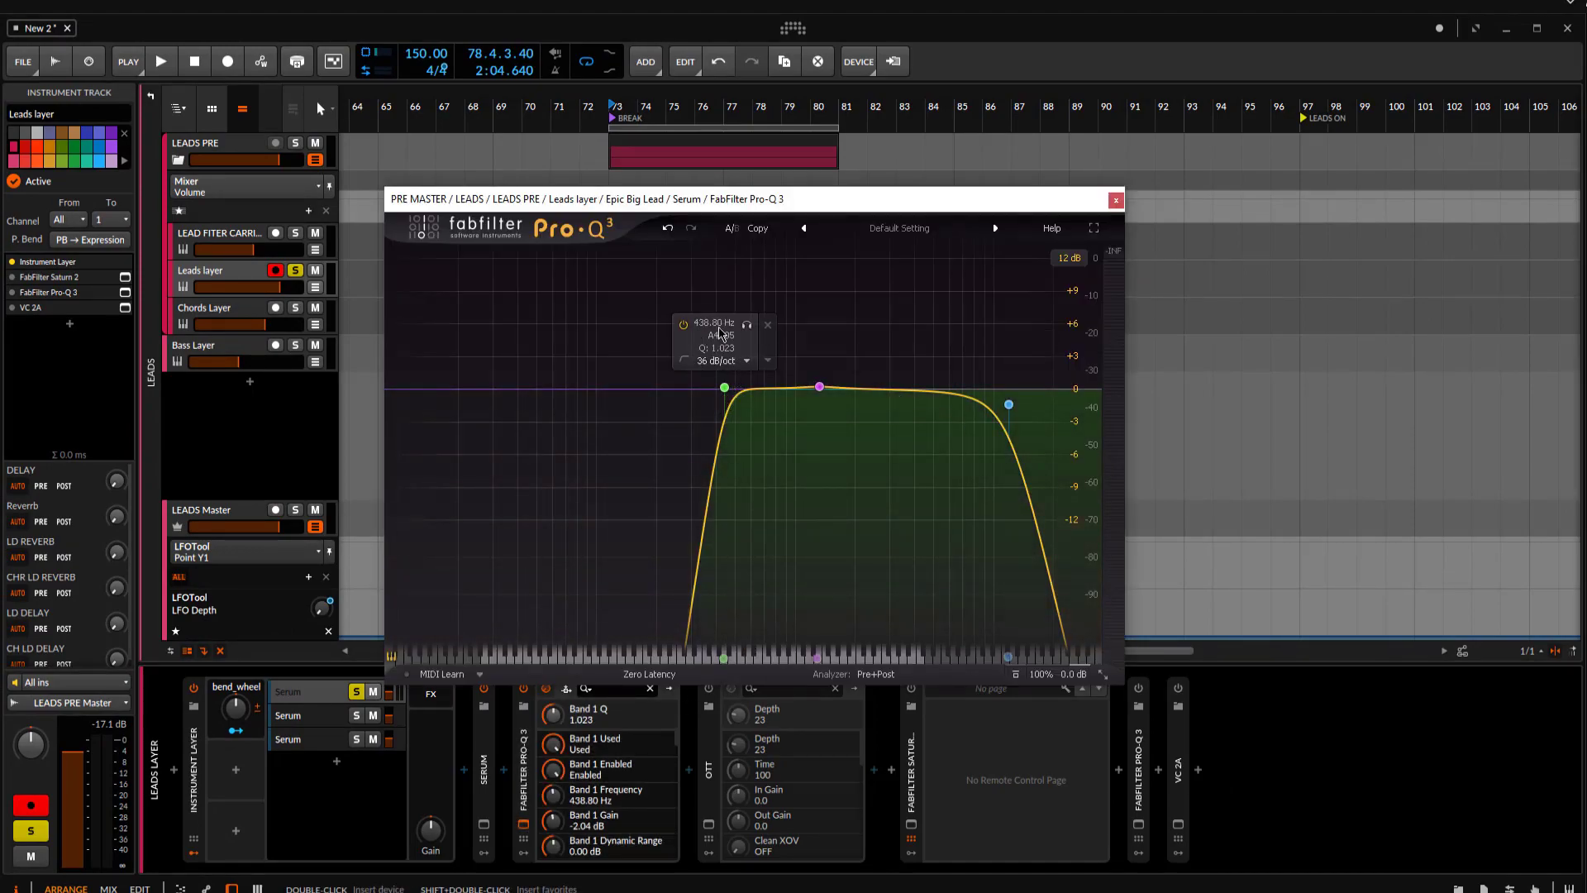
Audition the 36 dB/oct low-cut band in solo during playback and shift its frequency to 434.61 Hz.
left_click(747, 325)
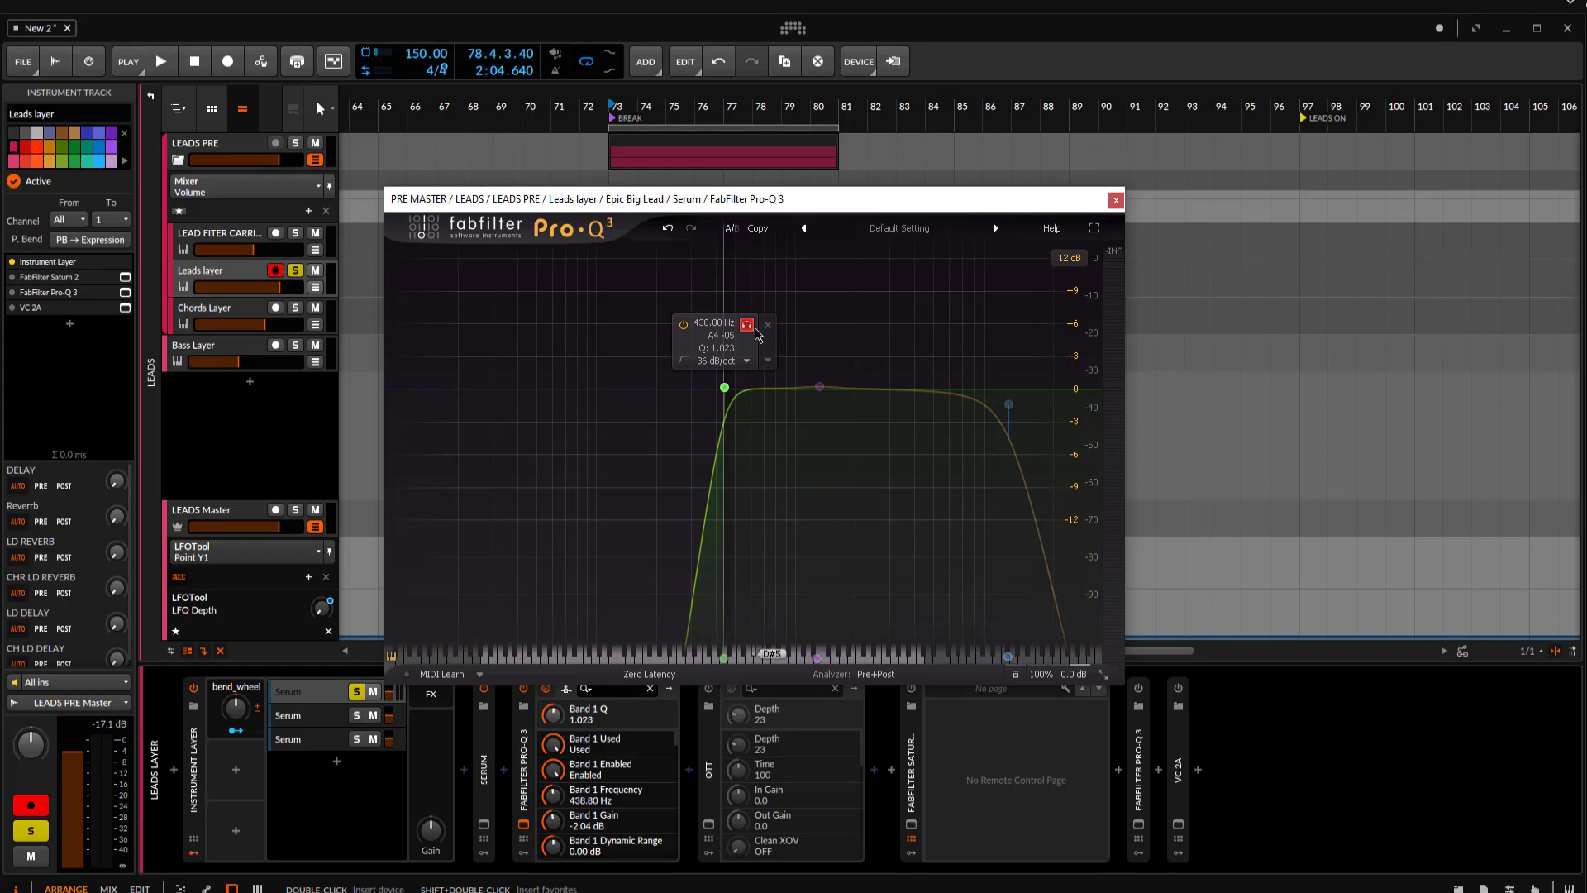
key("space")
mouse_move(743, 336)
left_mouse_down()
mouse_move(777, 339)
mouse_move(745, 336)
left_mouse_up()
left_click(746, 326)
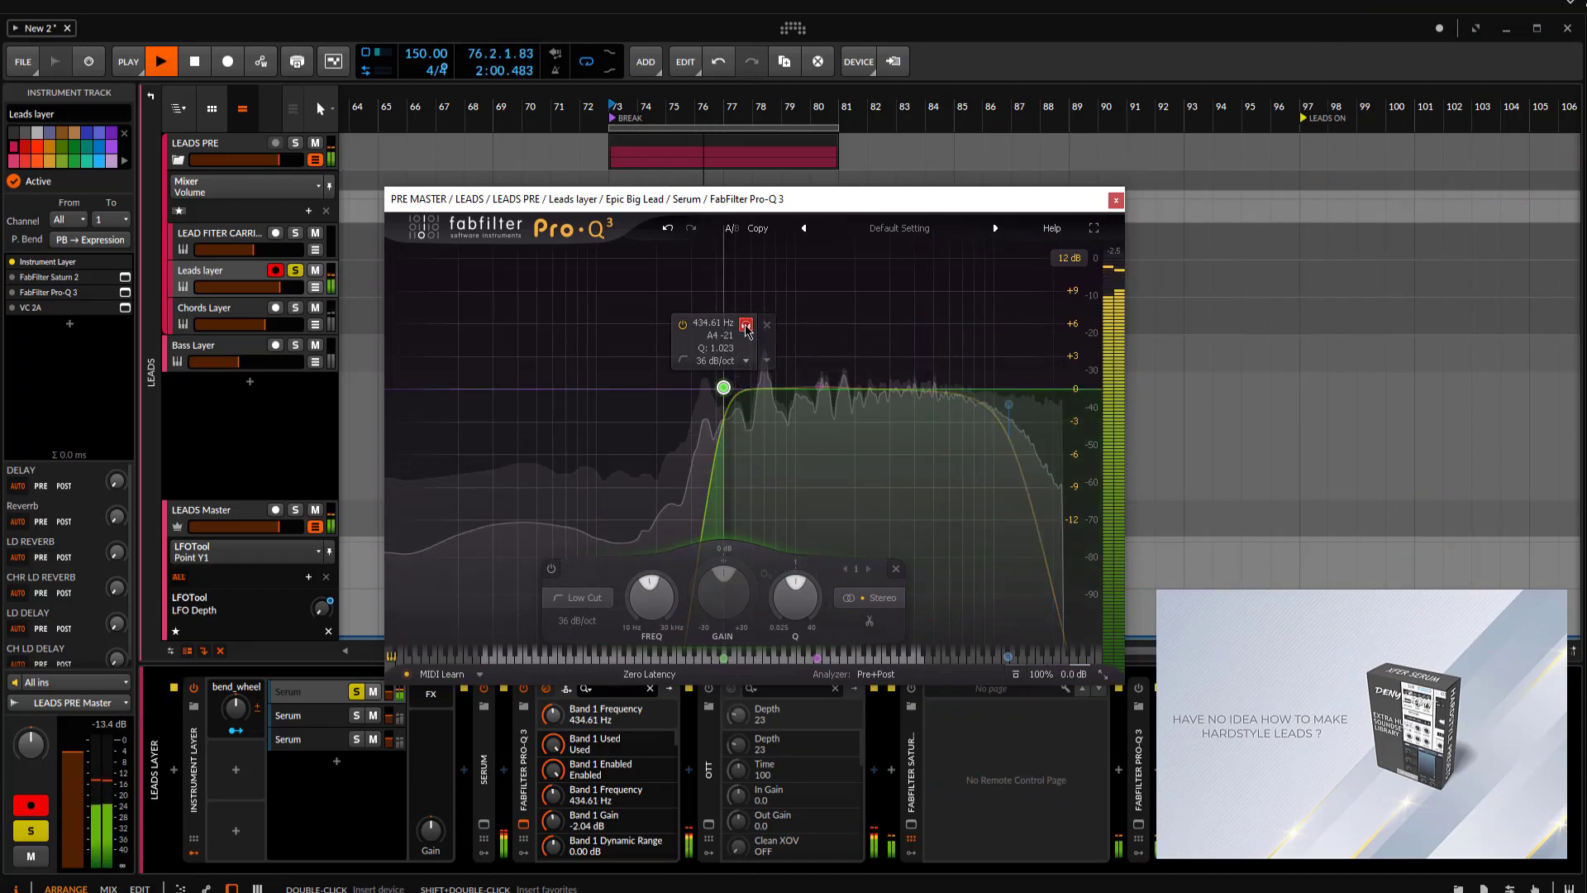
Raise the 36 dB/oct low-cut band's frequency to 464.78 Hz and listen to the layer with the new cutoff.
key("space")
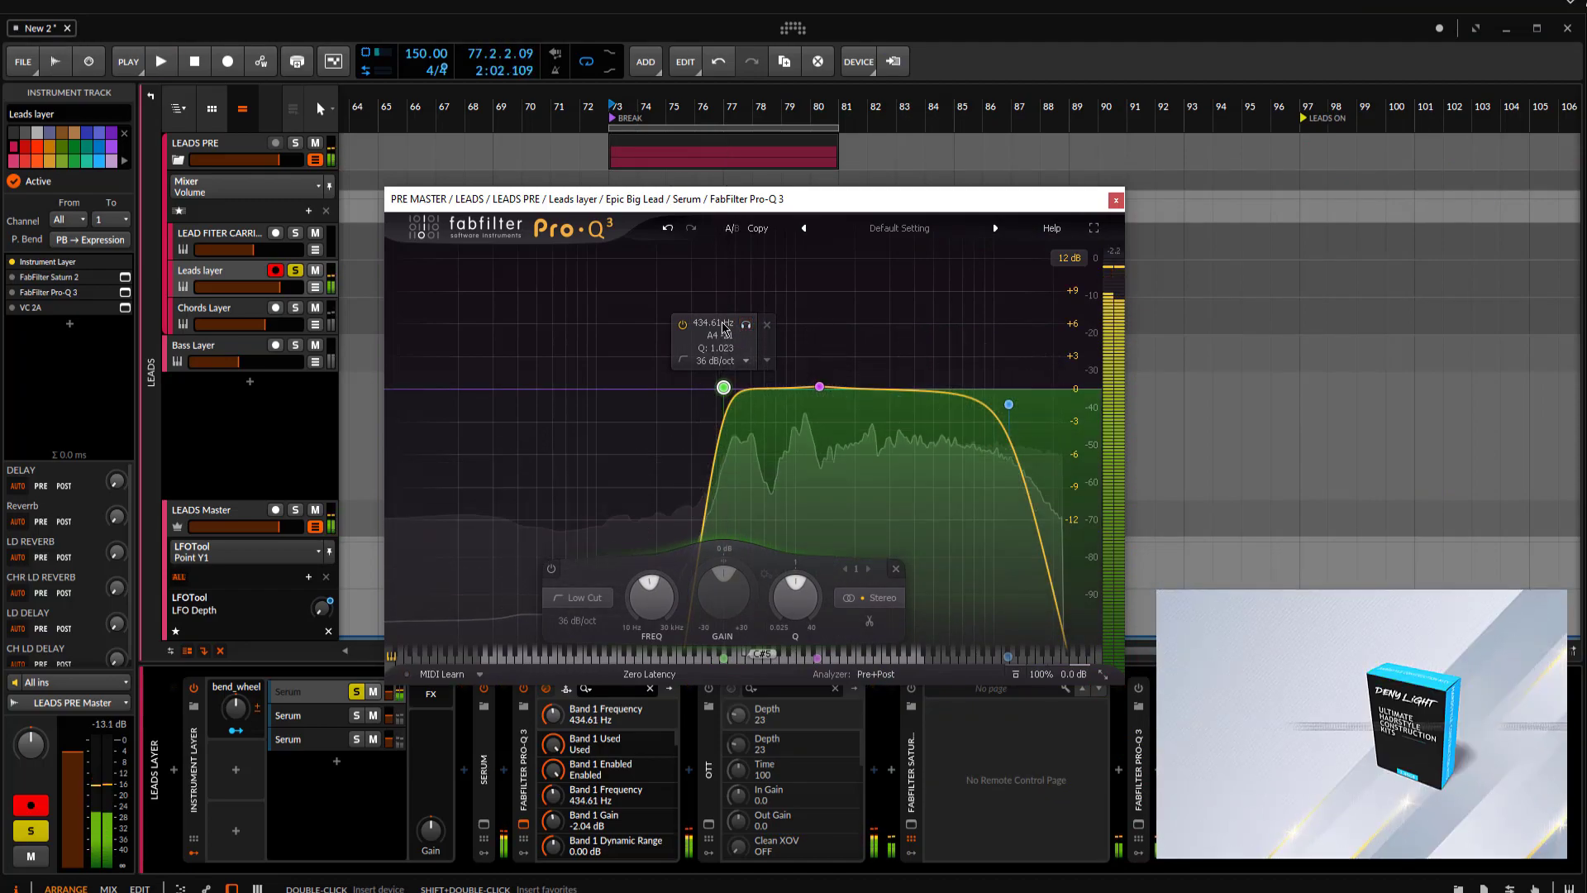
mouse_move(723, 388)
left_mouse_down()
mouse_move(645, 396)
mouse_move(731, 390)
left_mouse_up()
key("space")
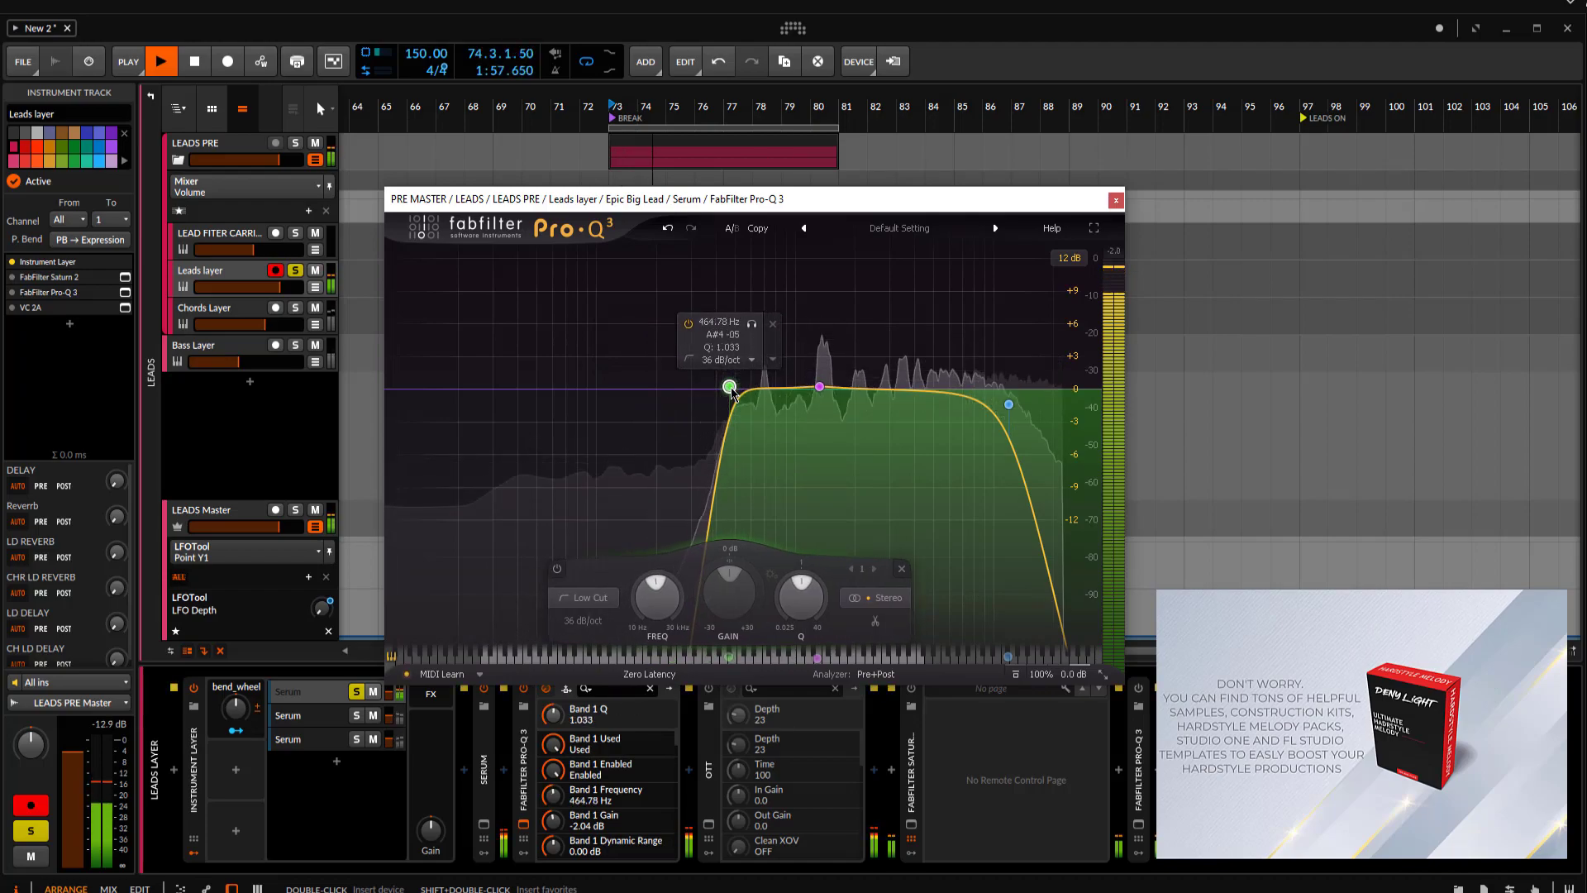
key("space")
Lower the 24 dB/oct high-cut band to 10420 Hz with a Q of 0.907 while auditioning, and close the EQ.
left_click(1006, 402)
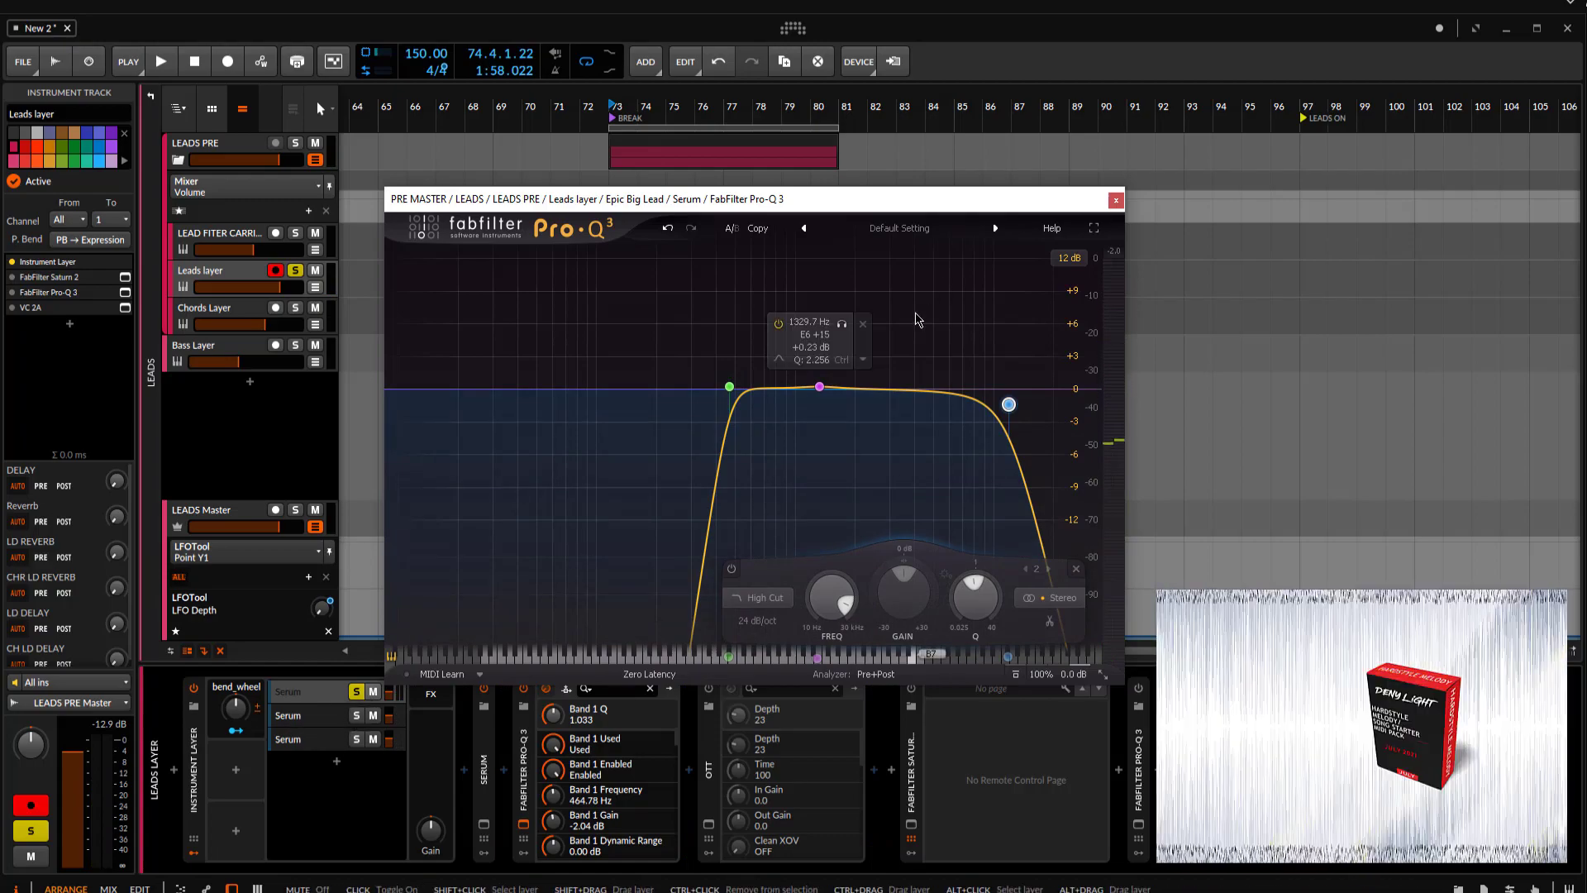
left_click_drag(1009, 403, 1004, 400)
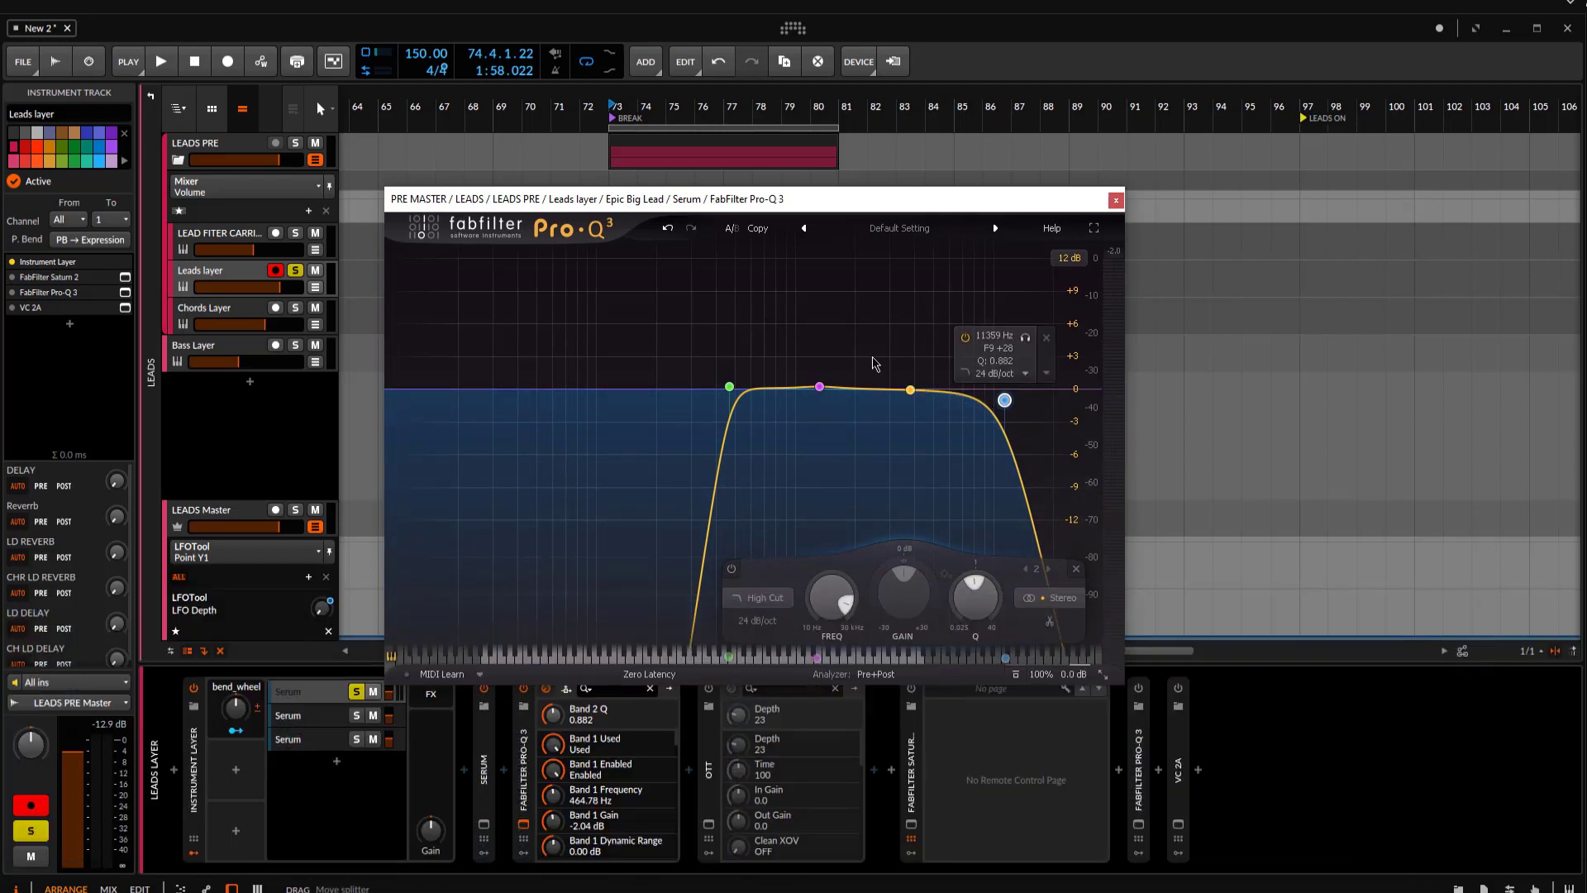
key("space")
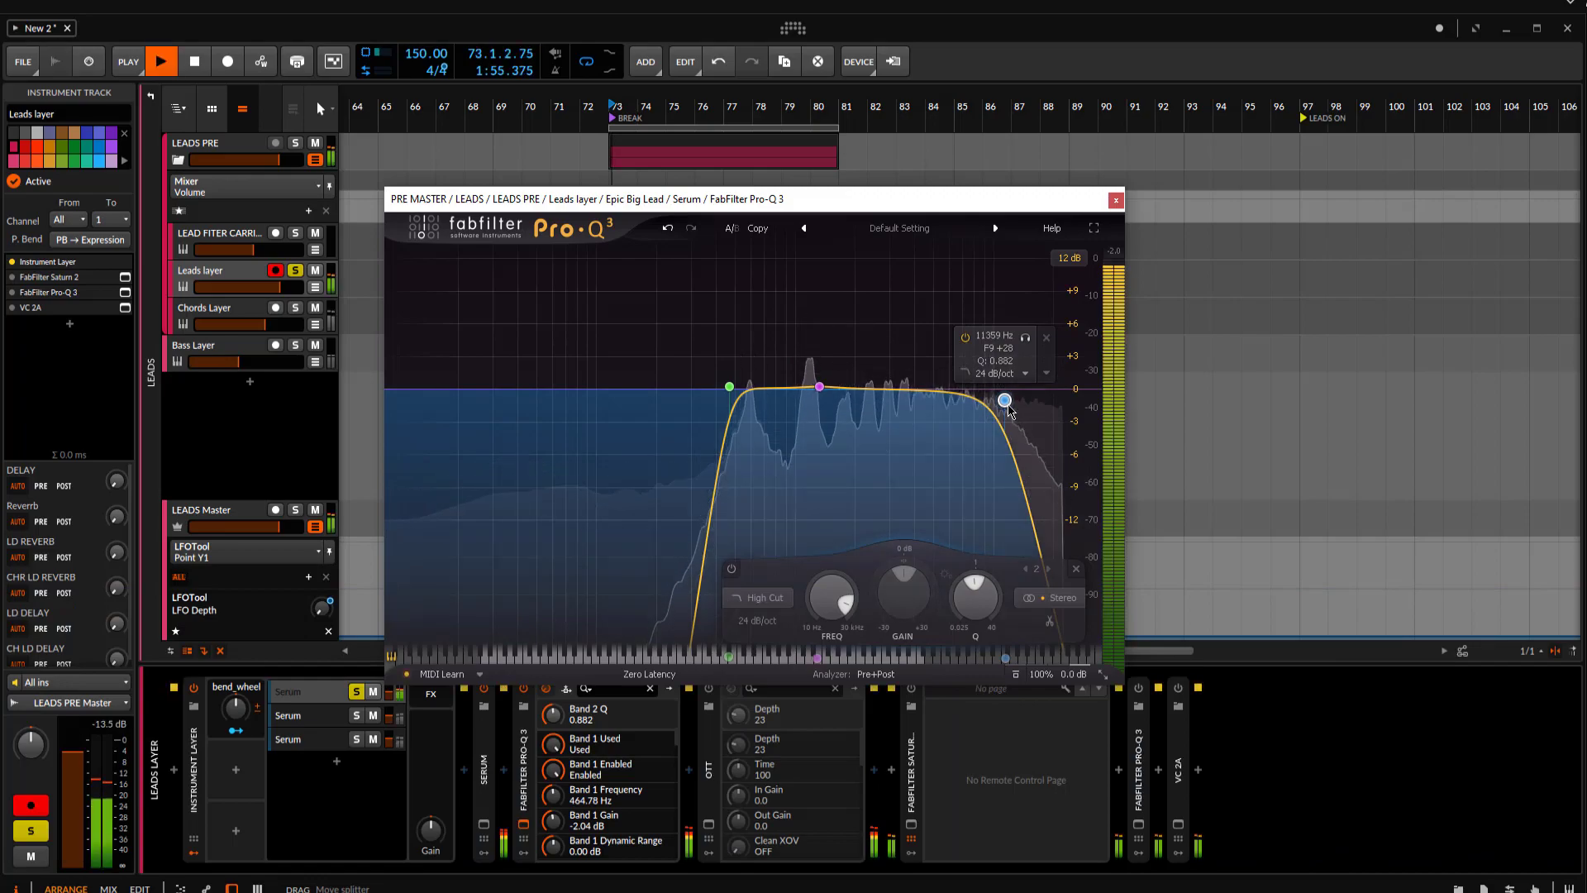
mouse_move(1013, 407)
left_mouse_down()
mouse_move(1090, 405)
mouse_move(1007, 408)
left_mouse_up()
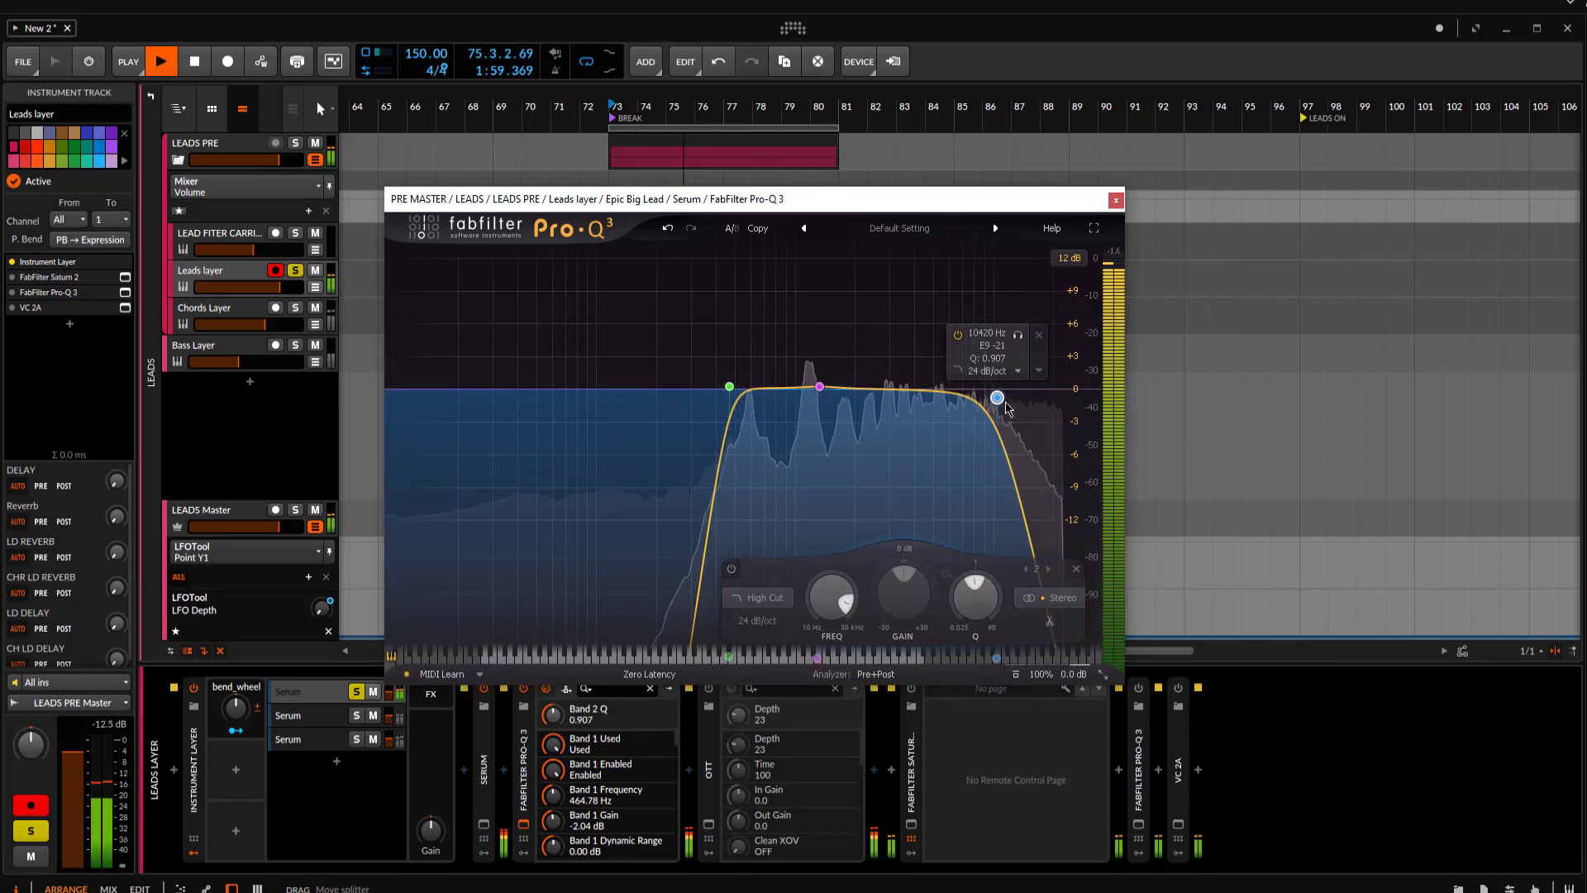
key("space")
left_click(1116, 200)
Enable OTT on the first Serum layer, open its window and compare the sound with and without it during playback.
left_click(713, 768)
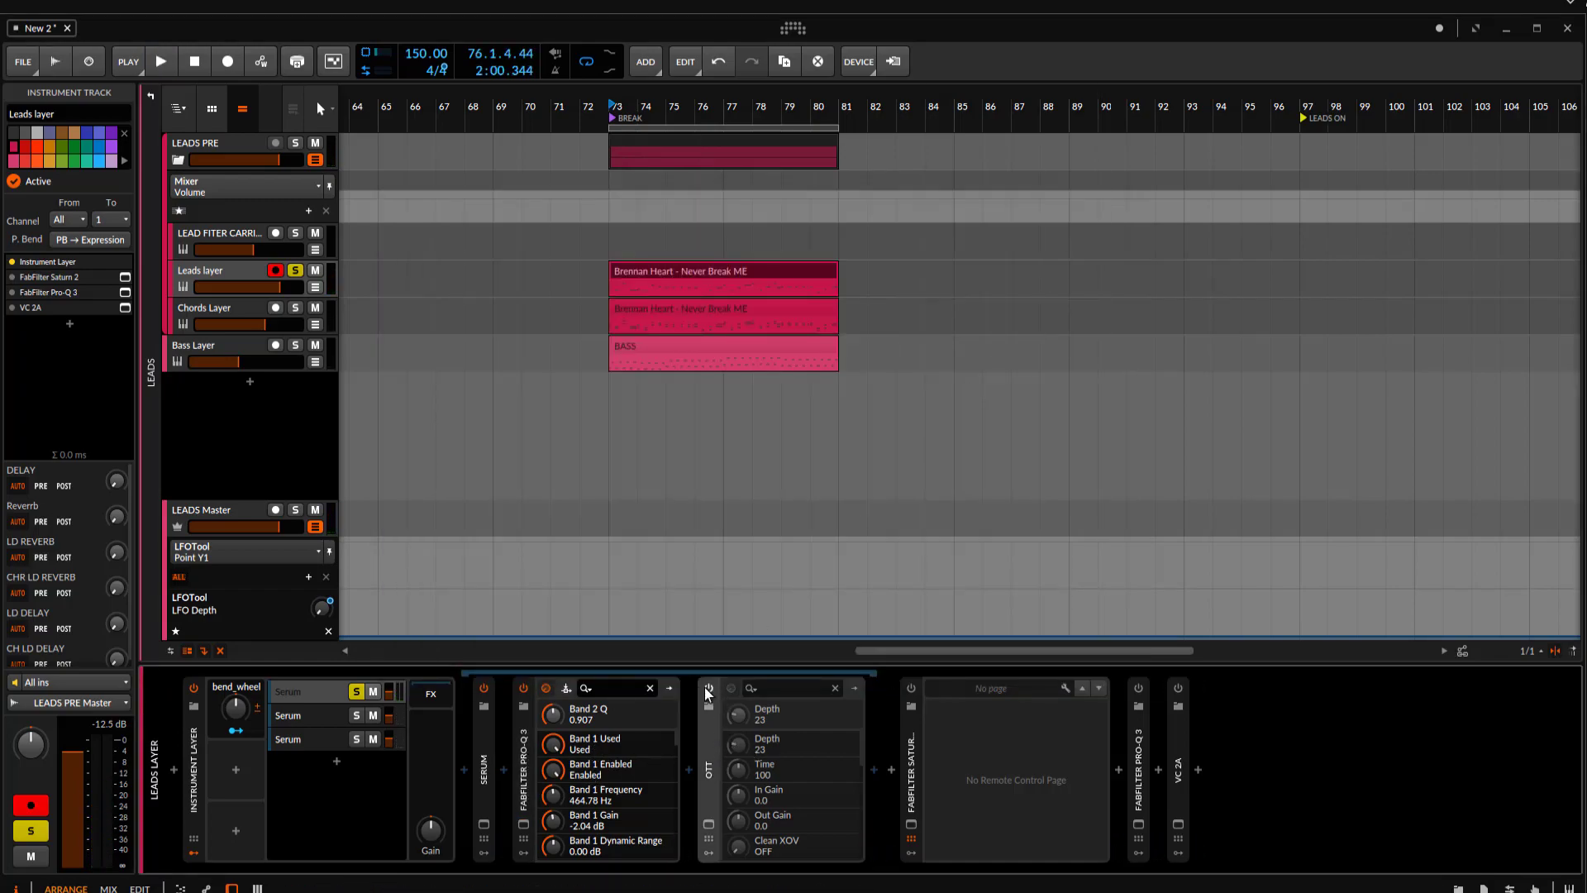
left_click(709, 825)
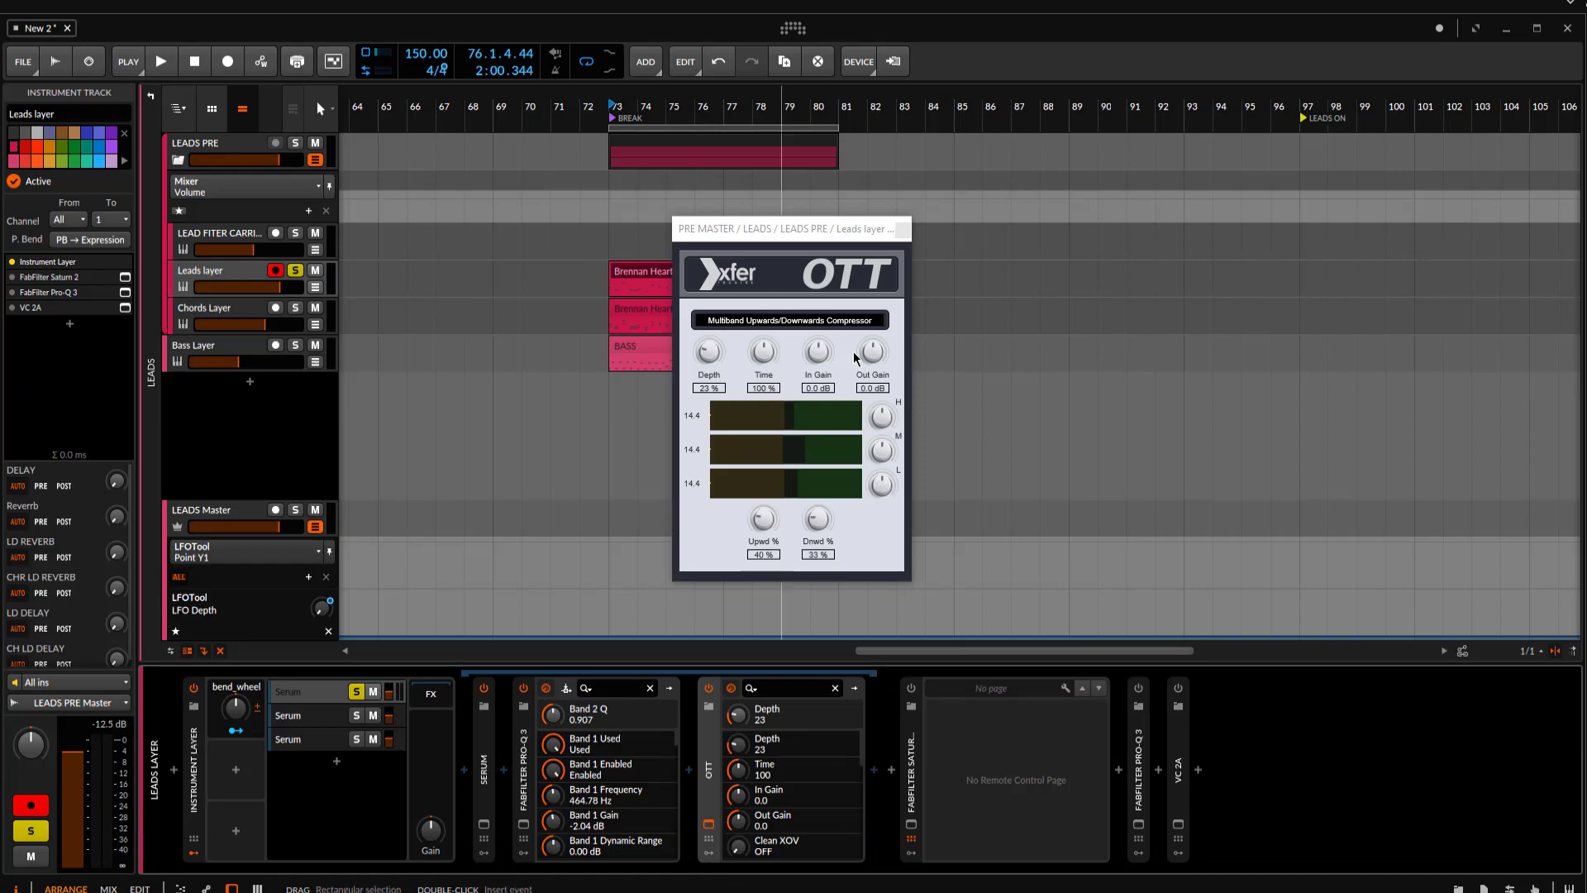
key("space")
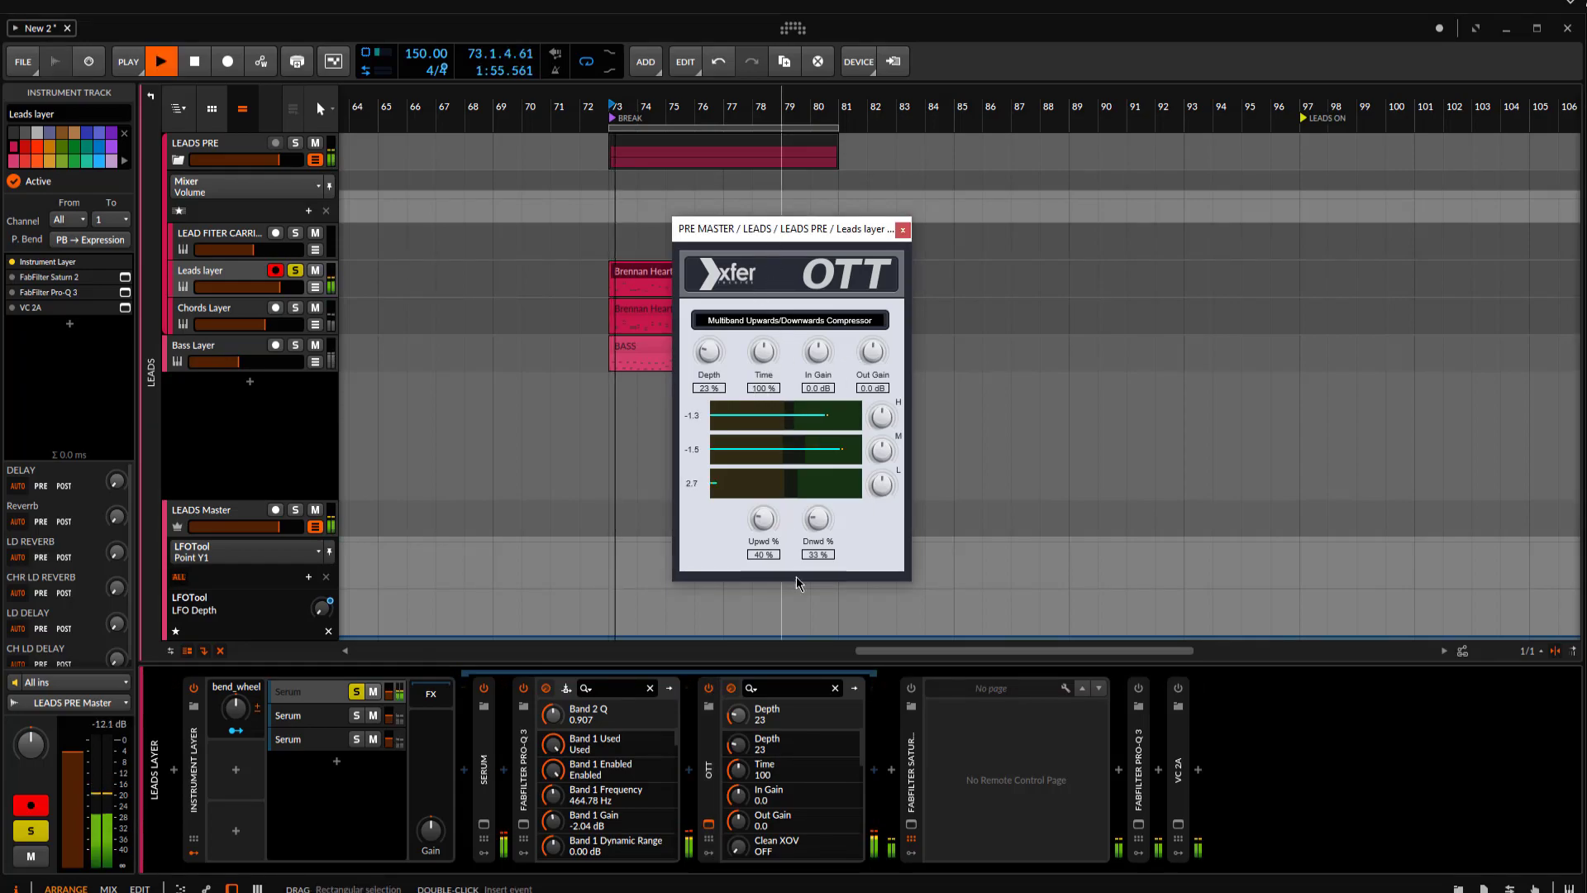
left_click(709, 689)
left_click(709, 689)
key("space")
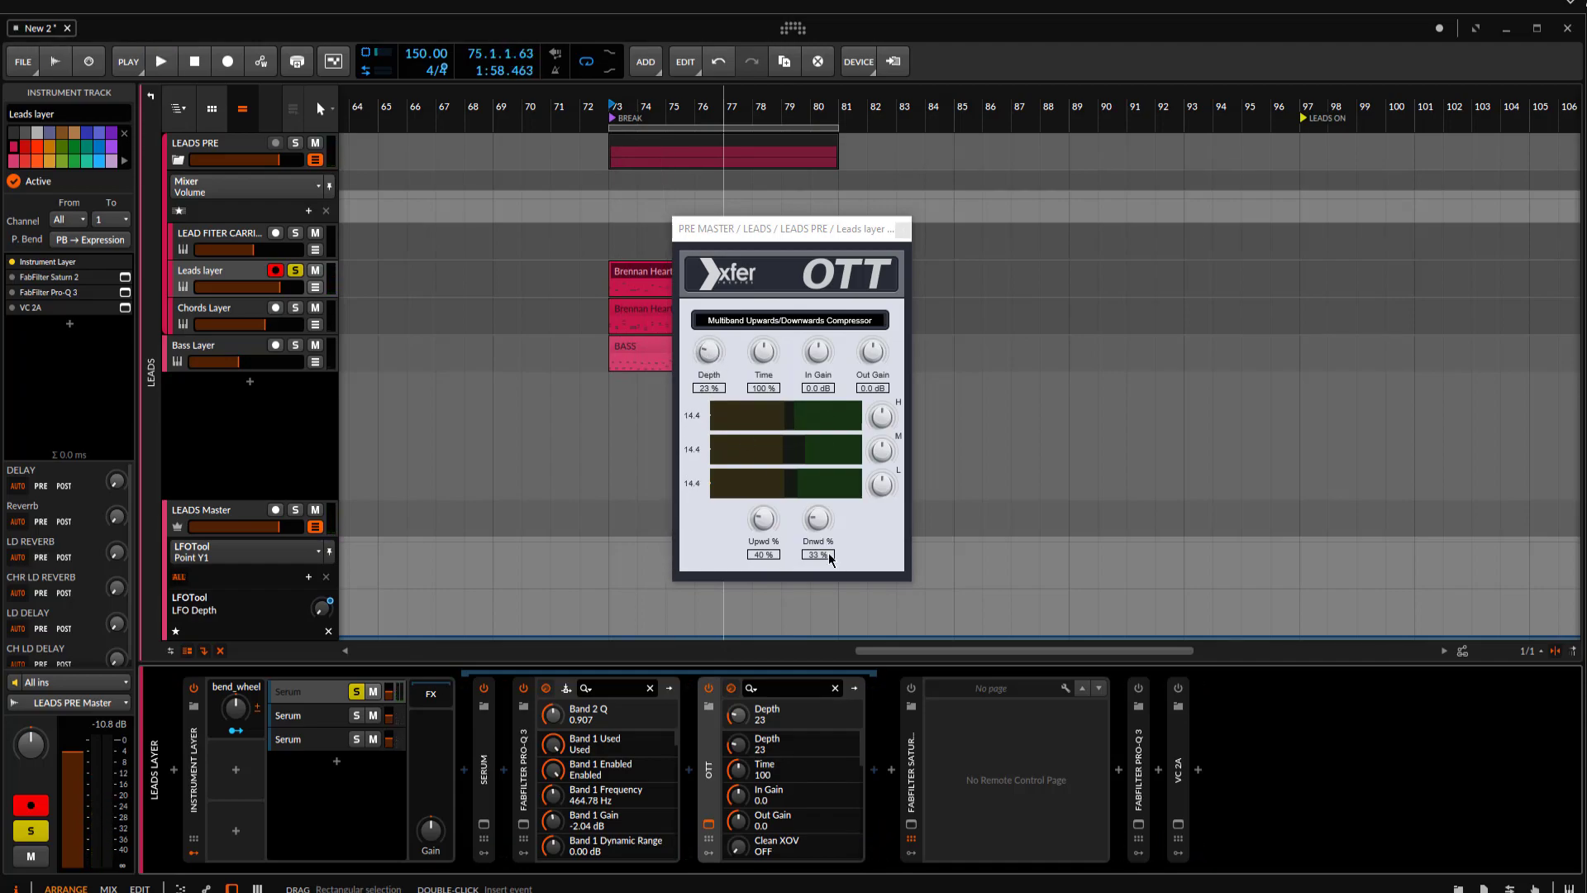
Set OTT's downward compression strength to 35% and briefly play the layer.
left_click_drag(816, 525, 817, 520)
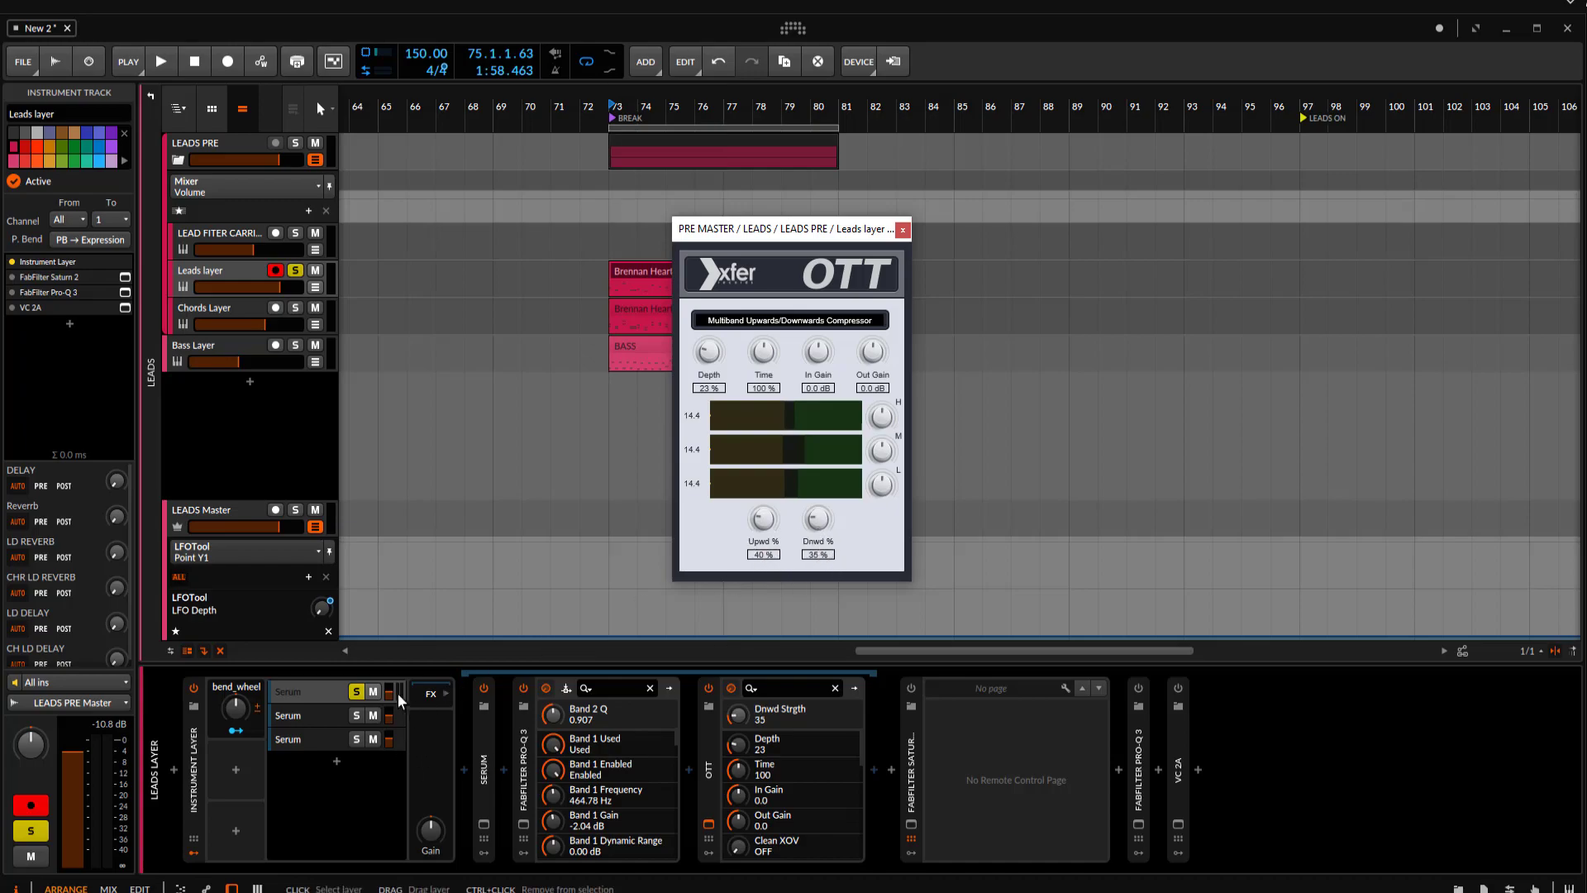
key("space")
key("space")
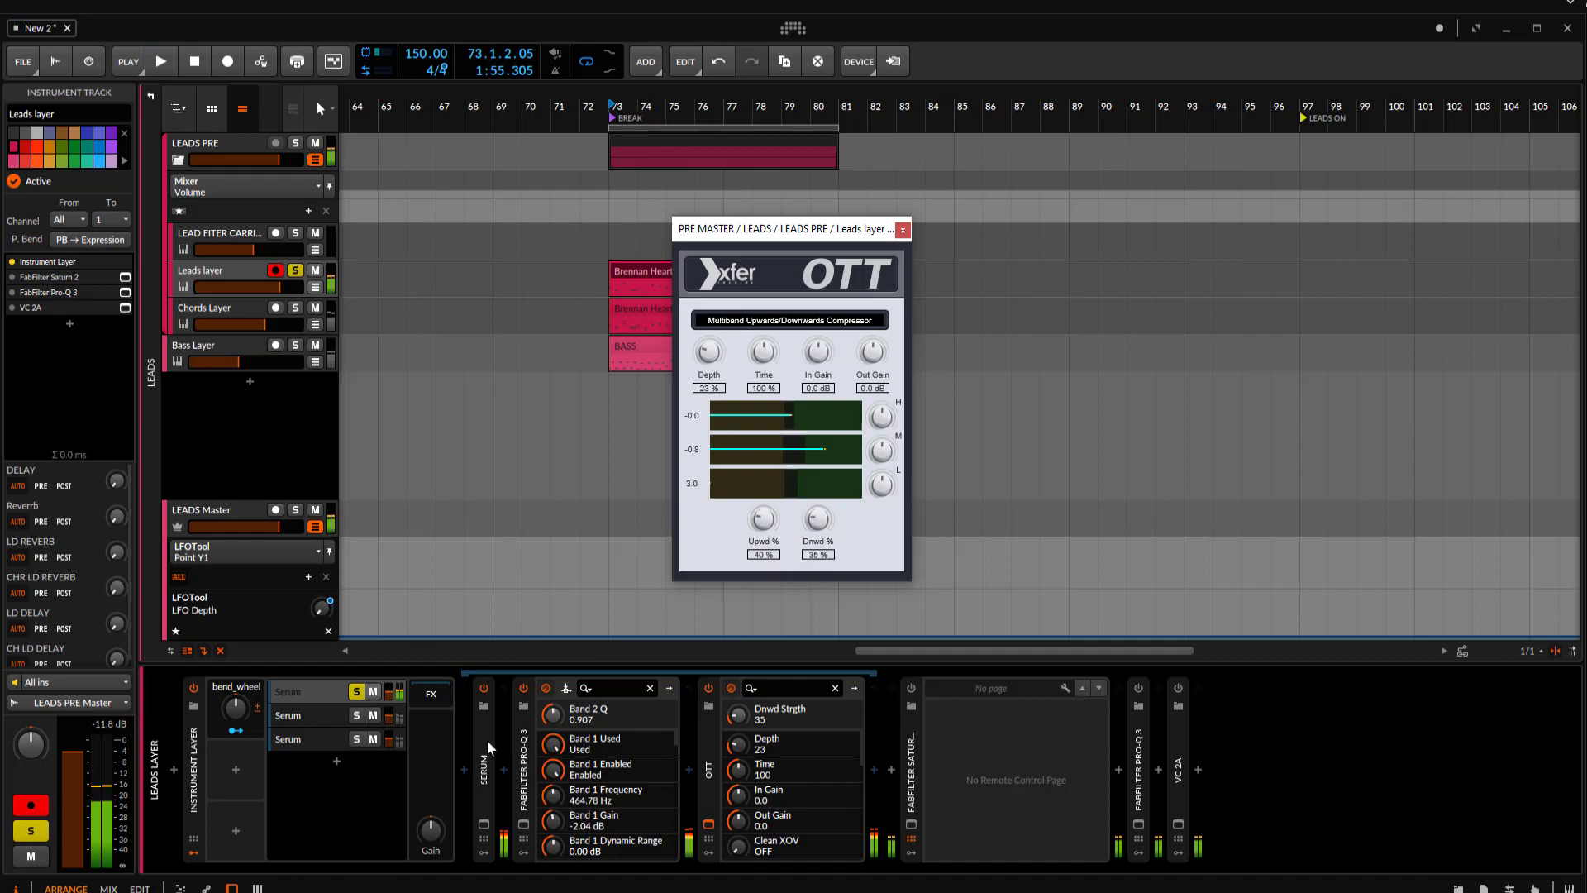
Solo the second Serum layer instead of the first, open its synth window and play it.
left_click(354, 692)
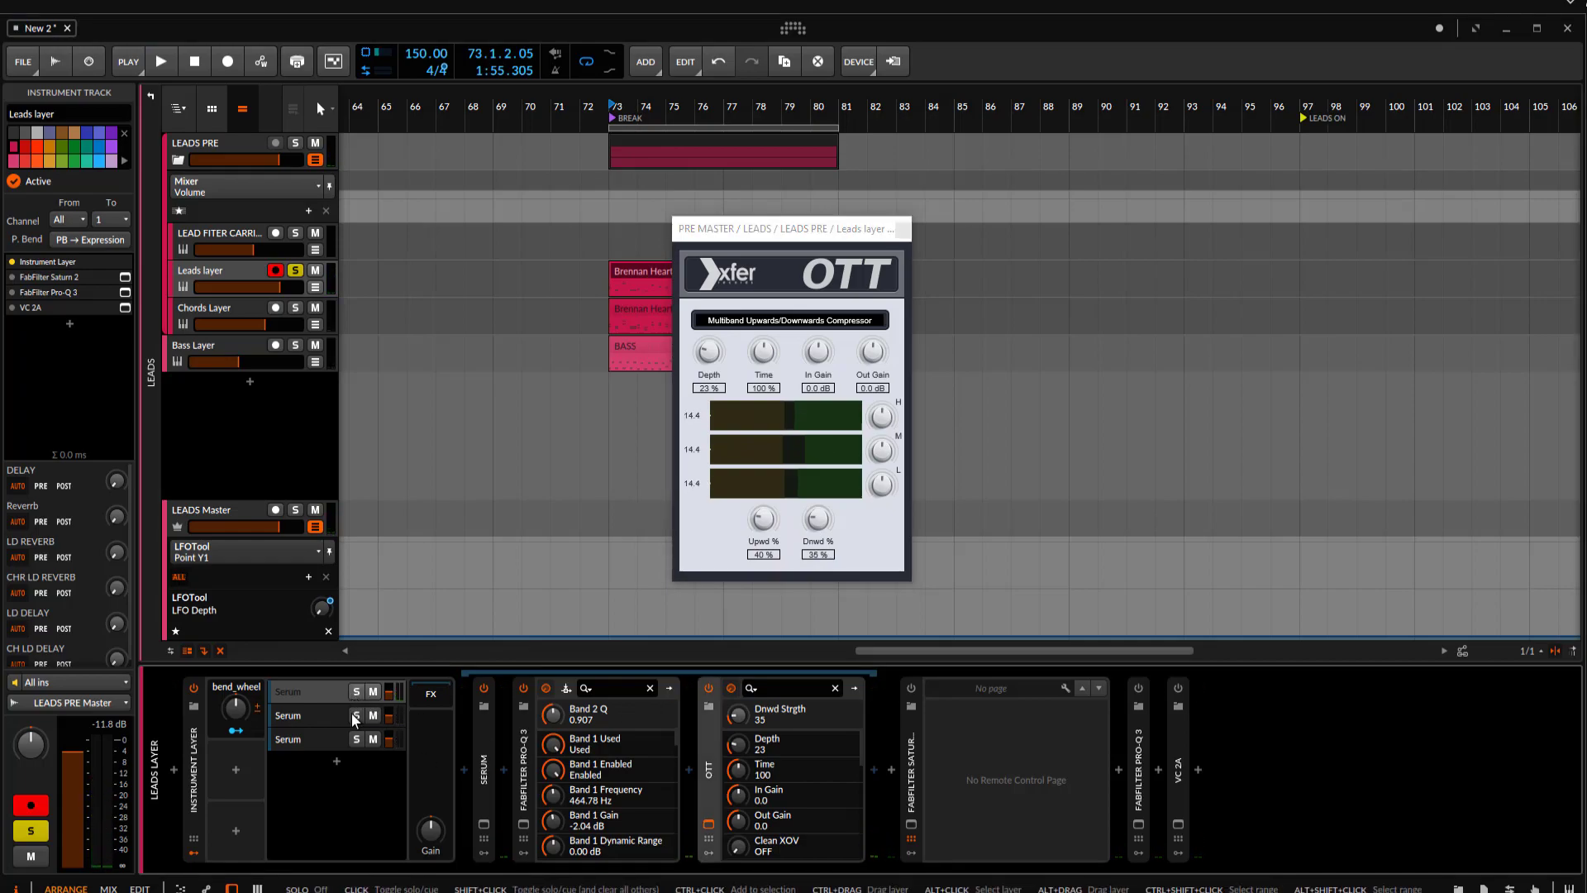
left_click(354, 717)
left_click(328, 720)
left_click(483, 826)
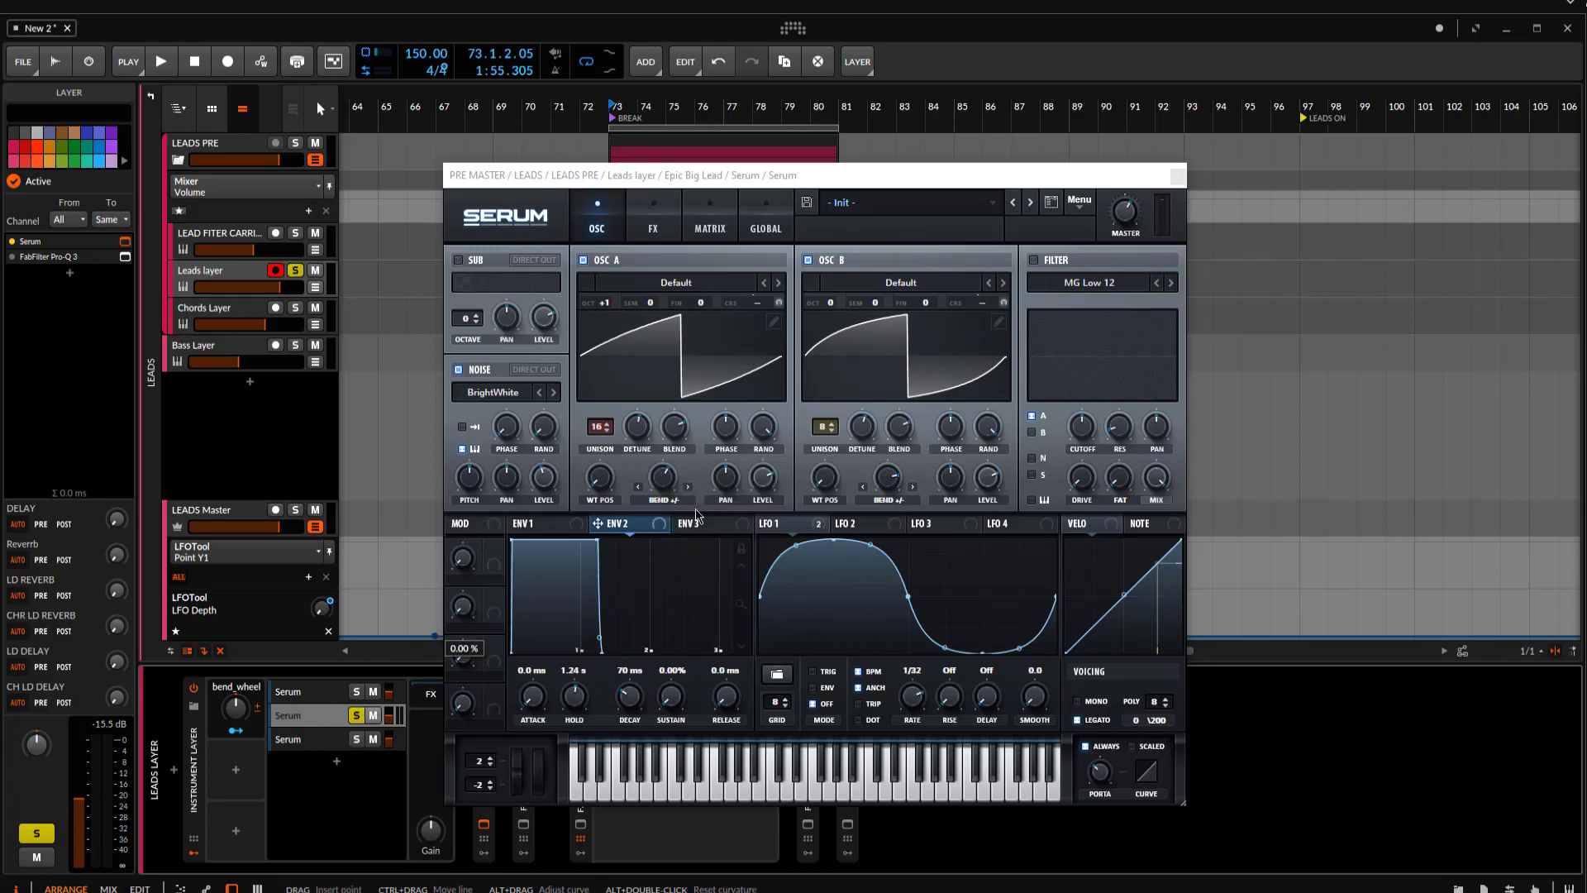
key("space")
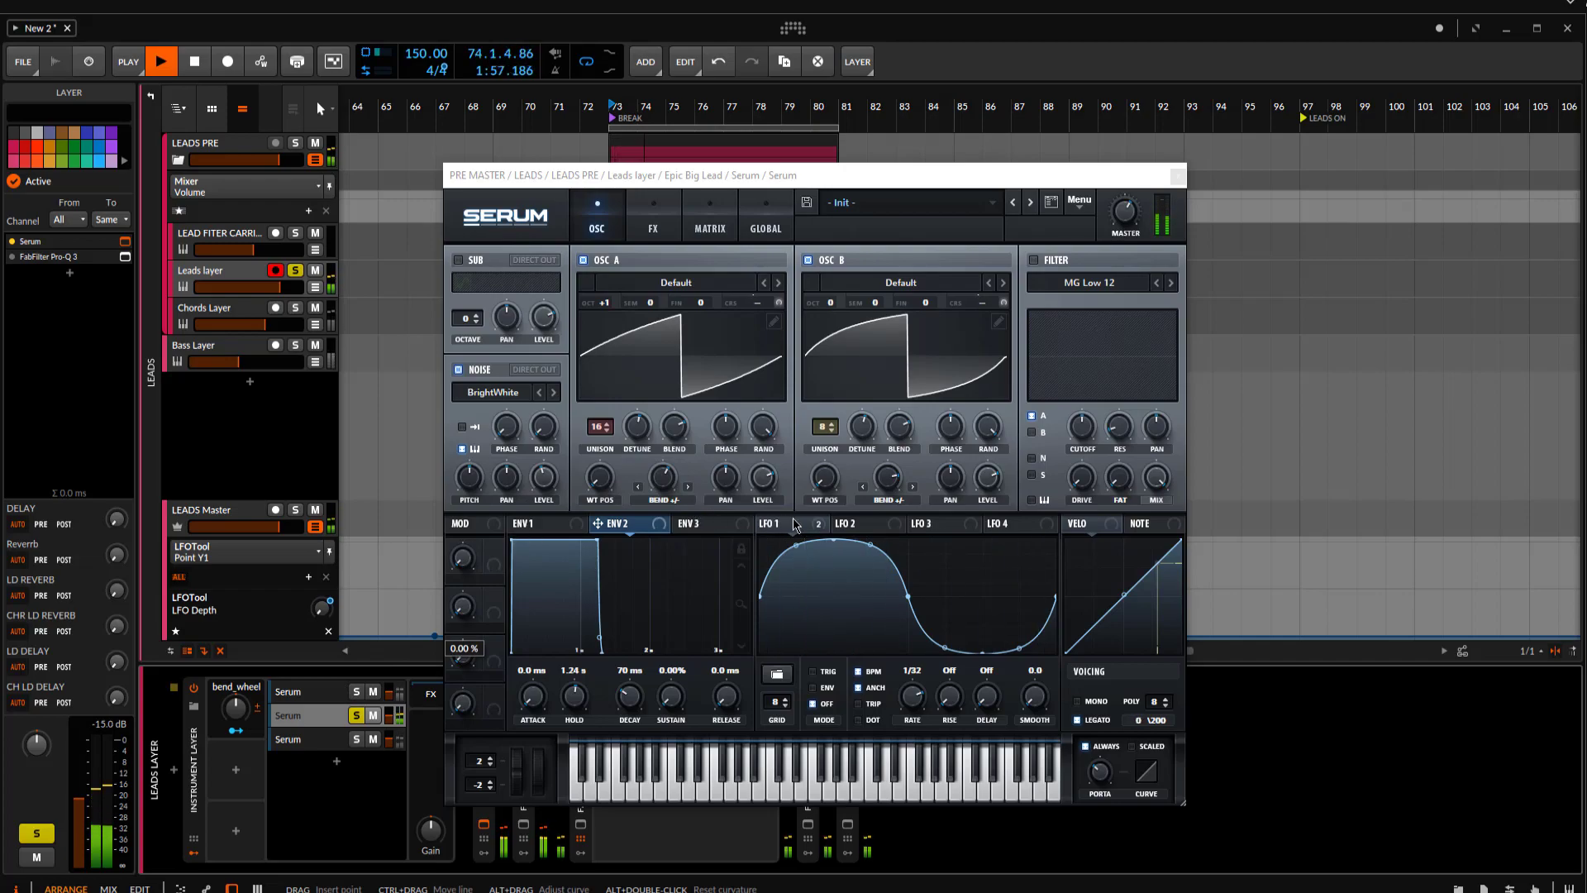
key("space")
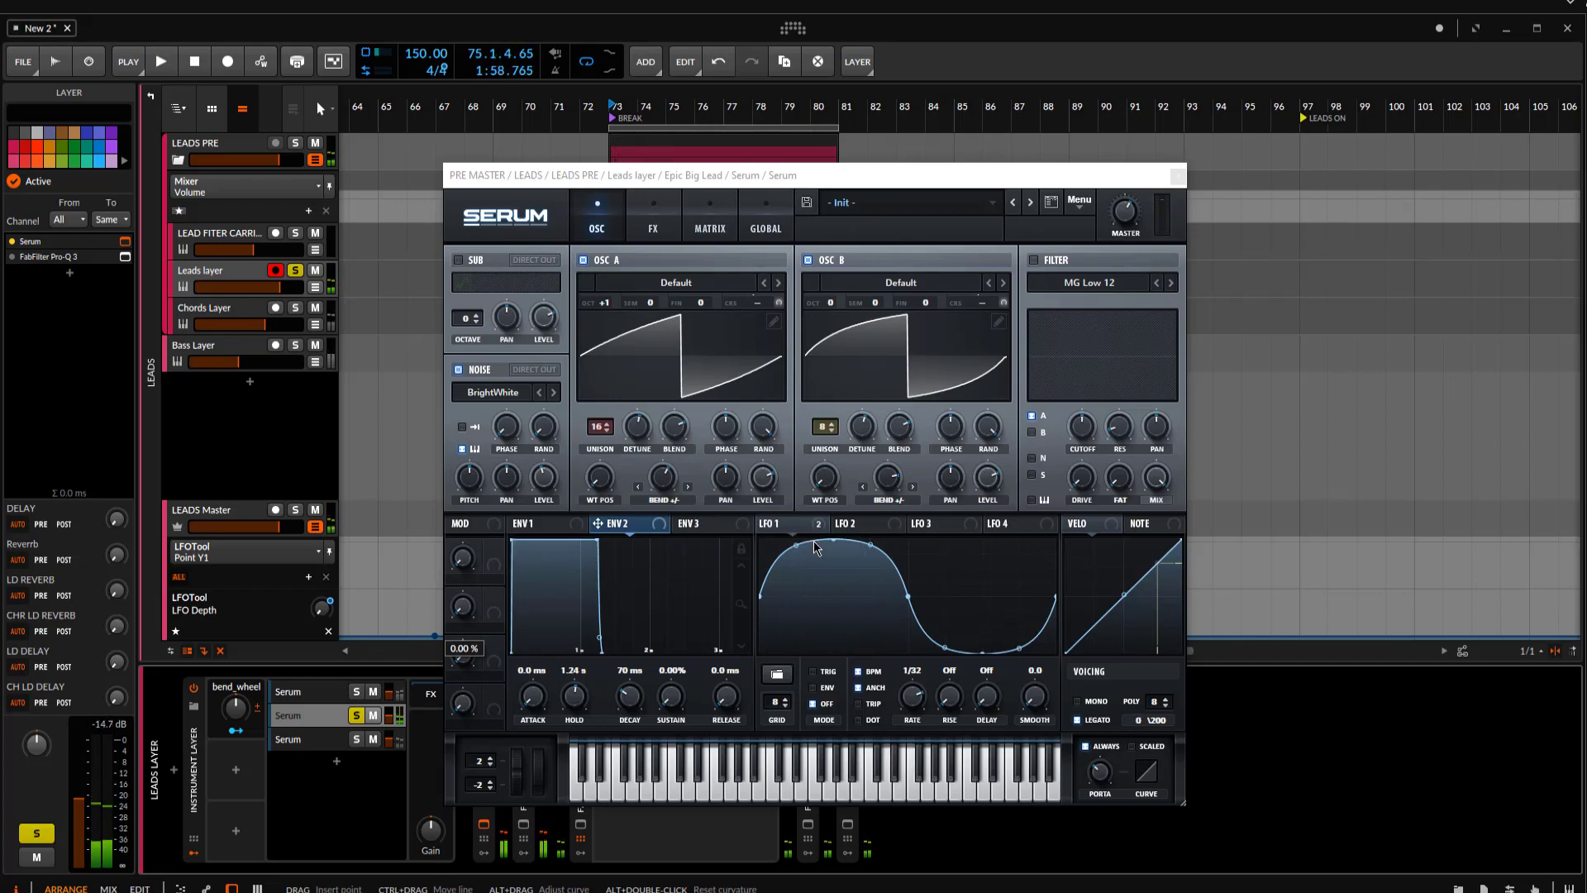
Select LFO 1, adjust its modulation amount on oscillator A's coarse pitch and play the layer.
left_click(817, 527)
left_click_drag(818, 527, 755, 304)
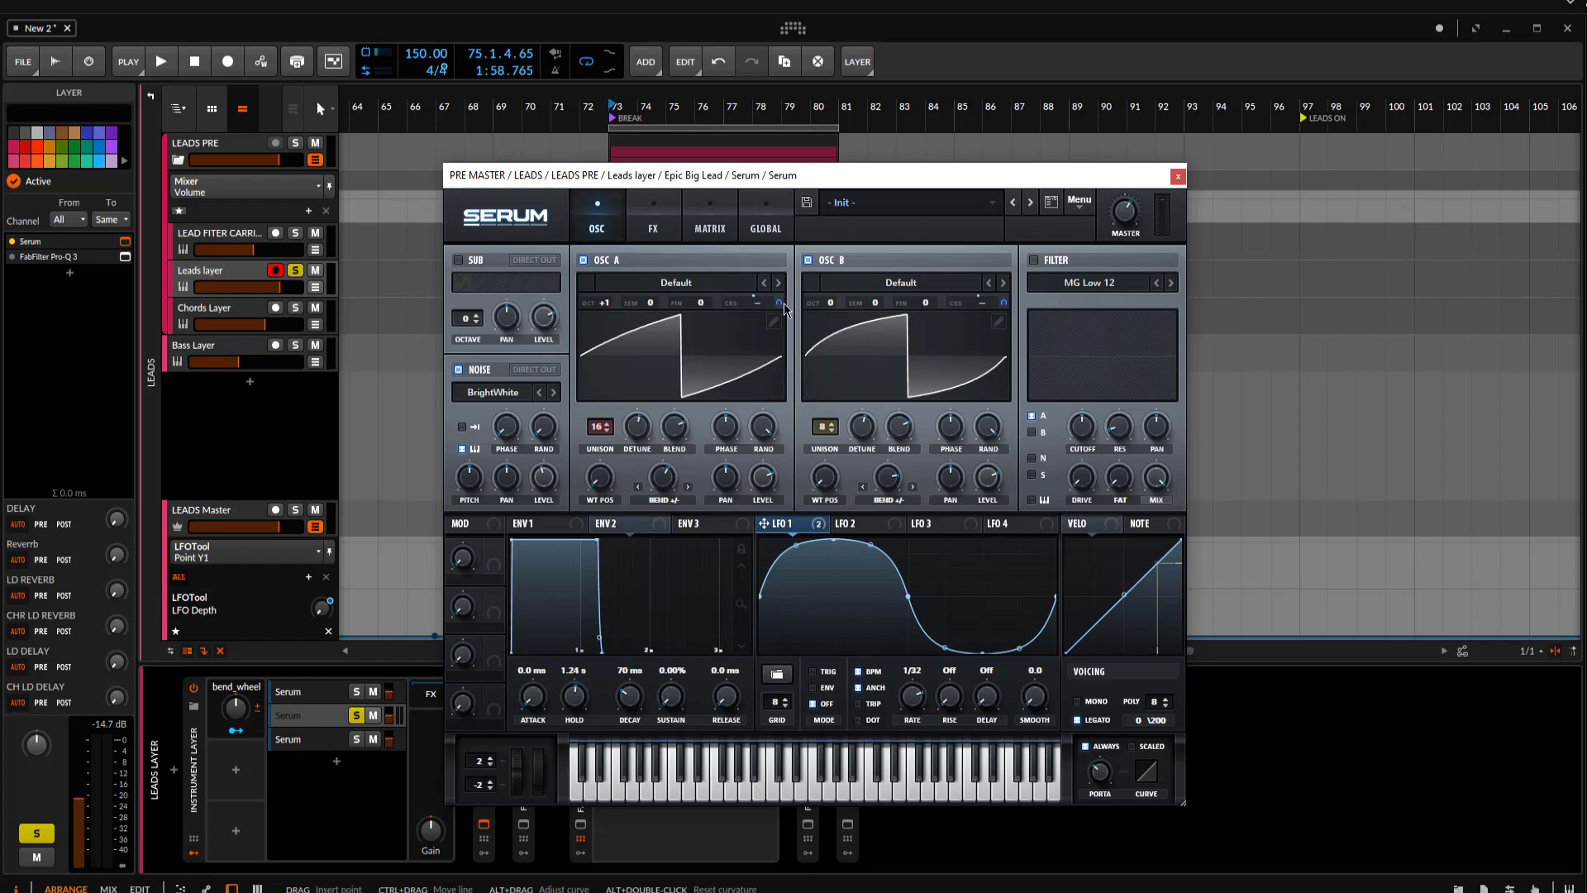
left_click_drag(780, 306, 780, 301)
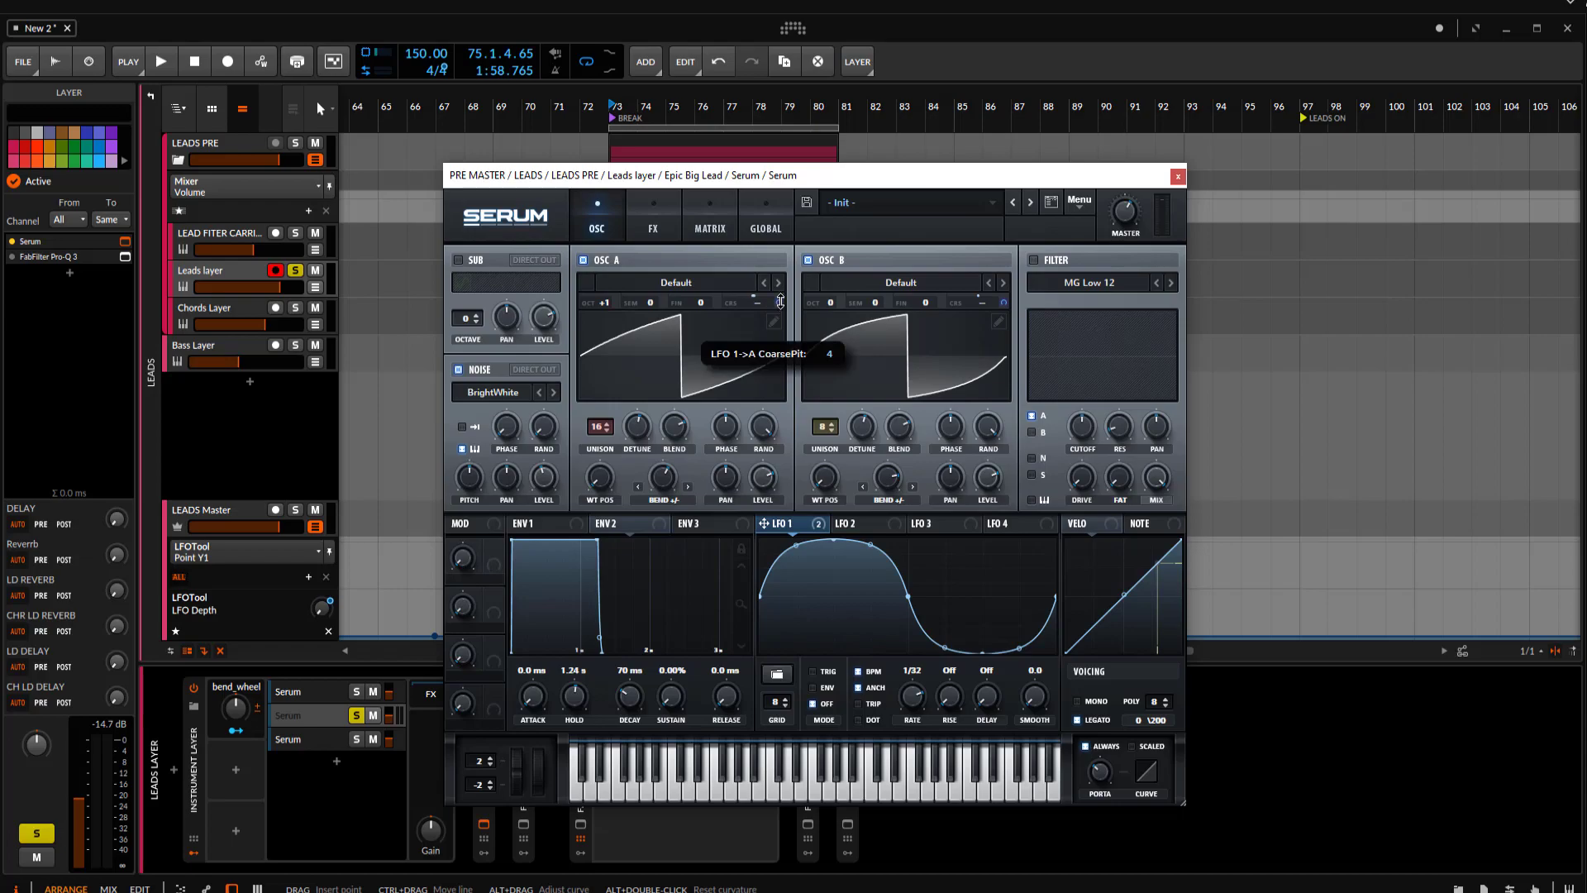
left_click_drag(781, 301, 784, 313)
key("space")
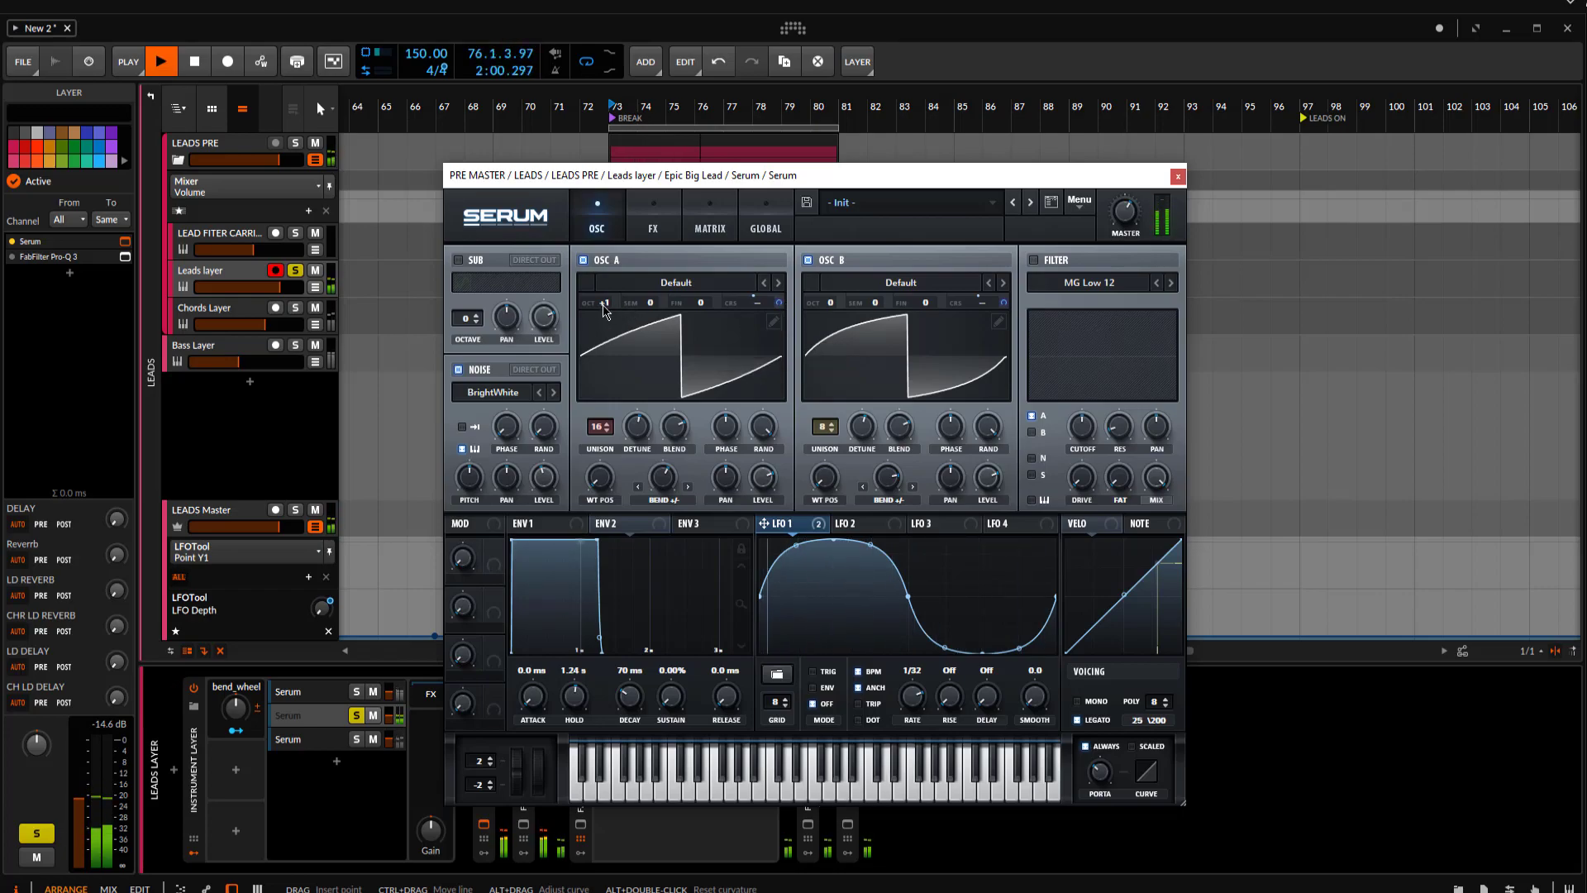
key("space")
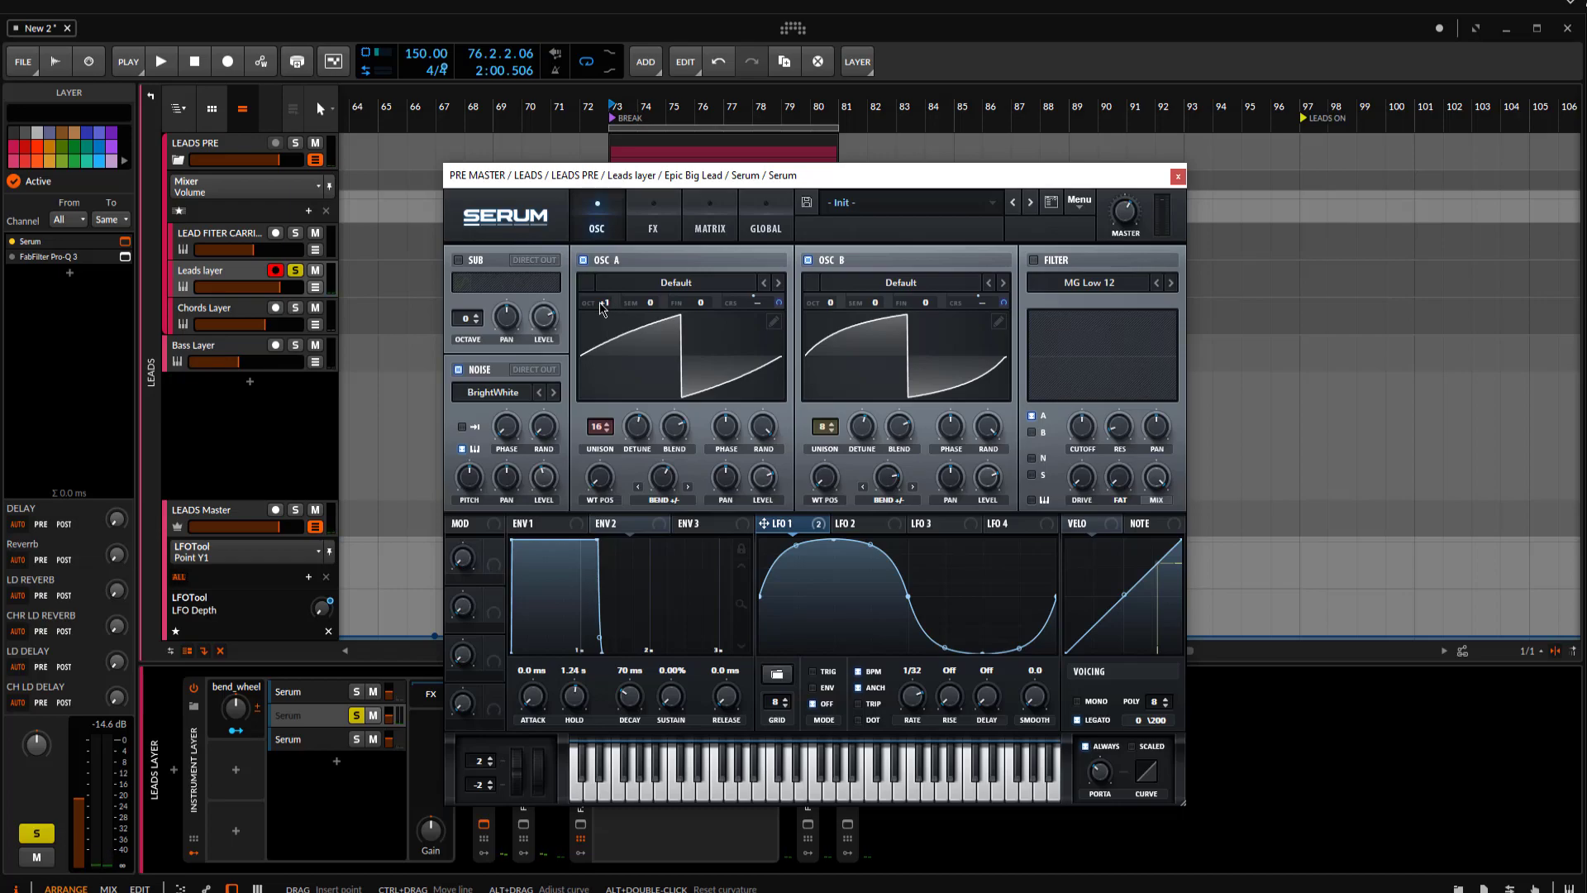
Review the second layer's noise sample categories, LFO 1, effects, modulation matrix and global settings, and return to the oscillators.
left_click(476, 398)
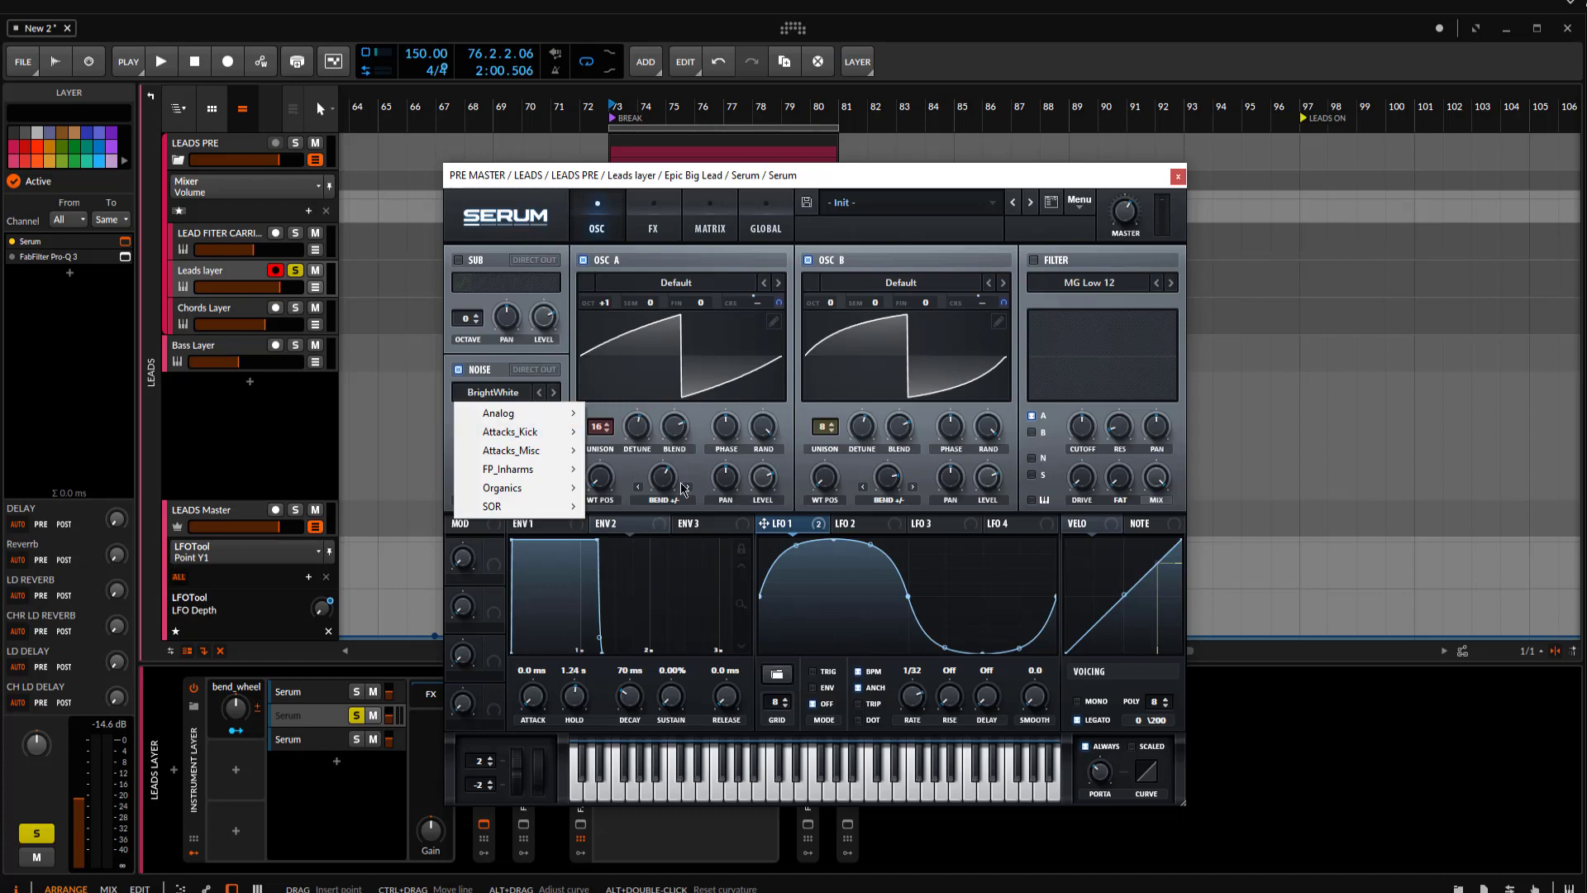
left_click(765, 526)
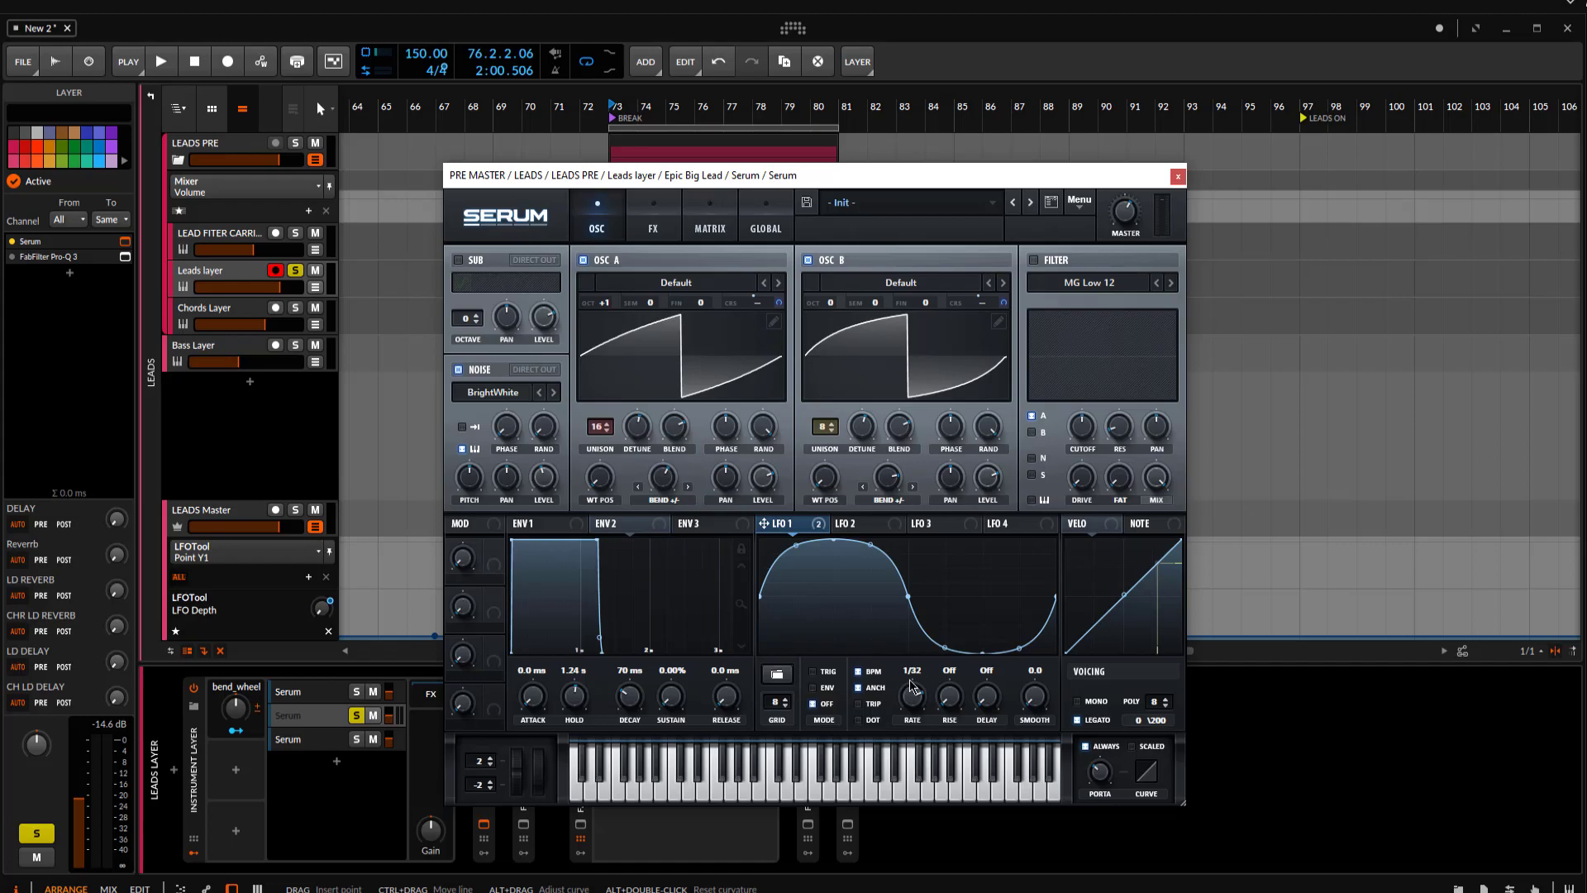
left_click(671, 216)
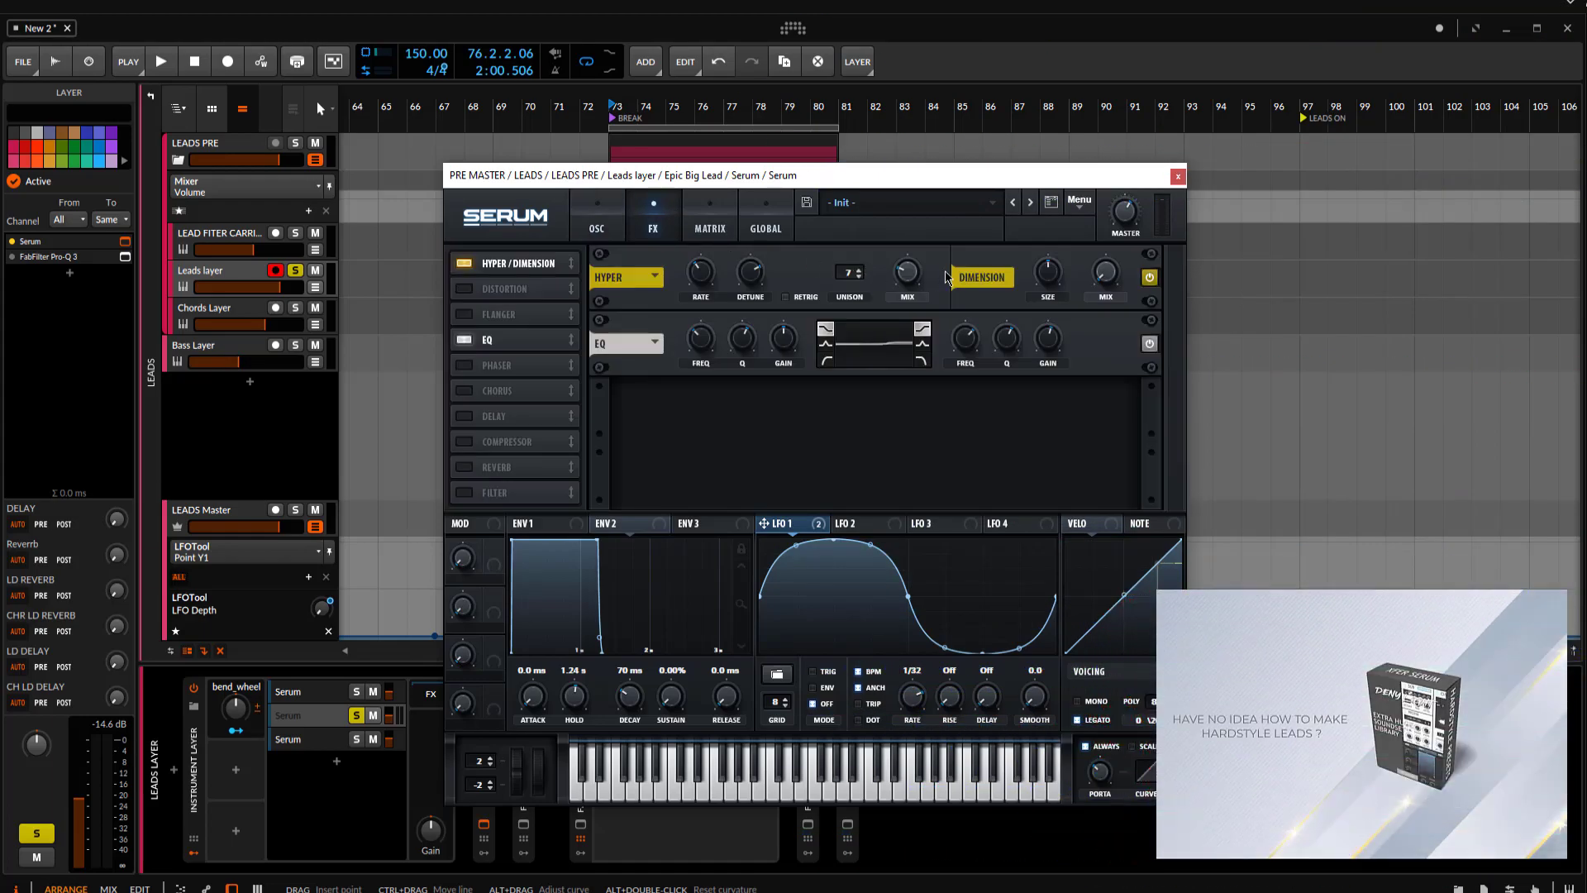
mouse_move(904, 282)
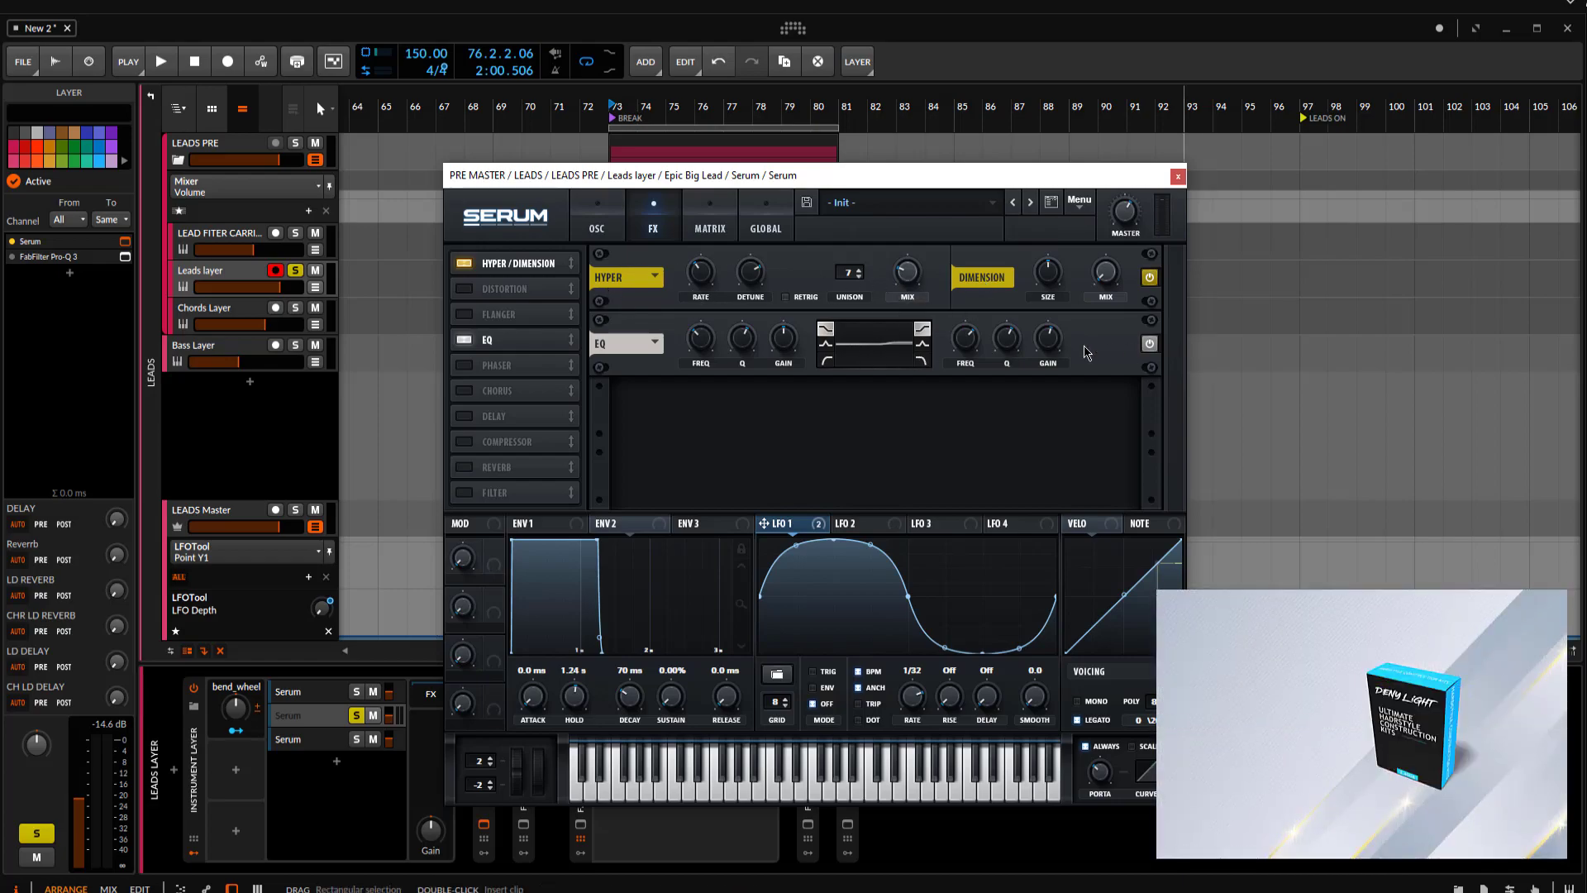
left_click(701, 222)
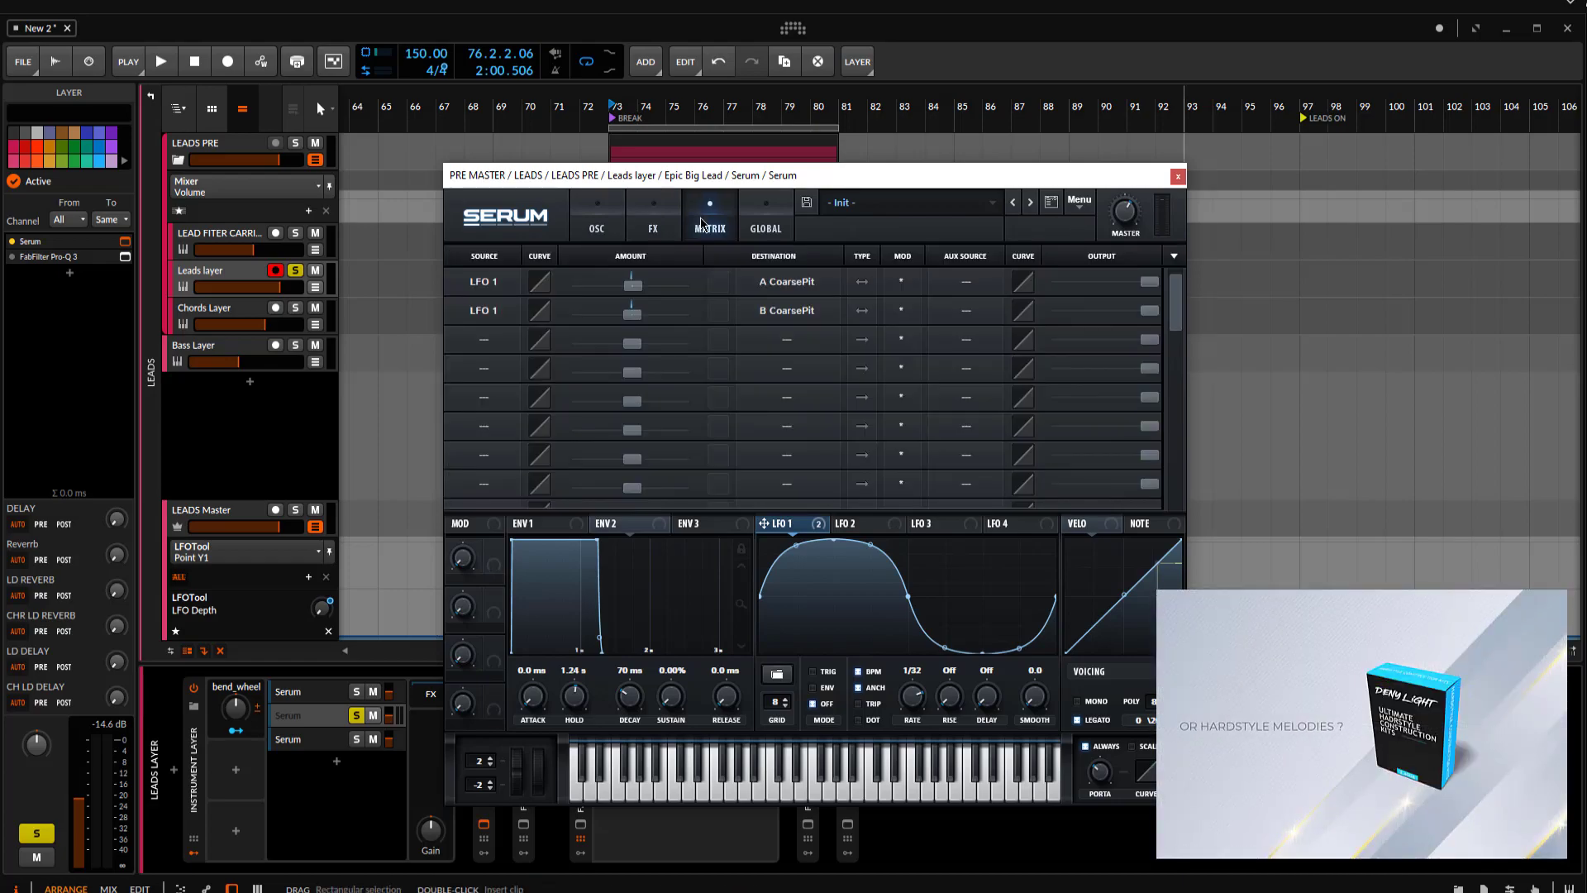
left_click(757, 223)
left_click(603, 222)
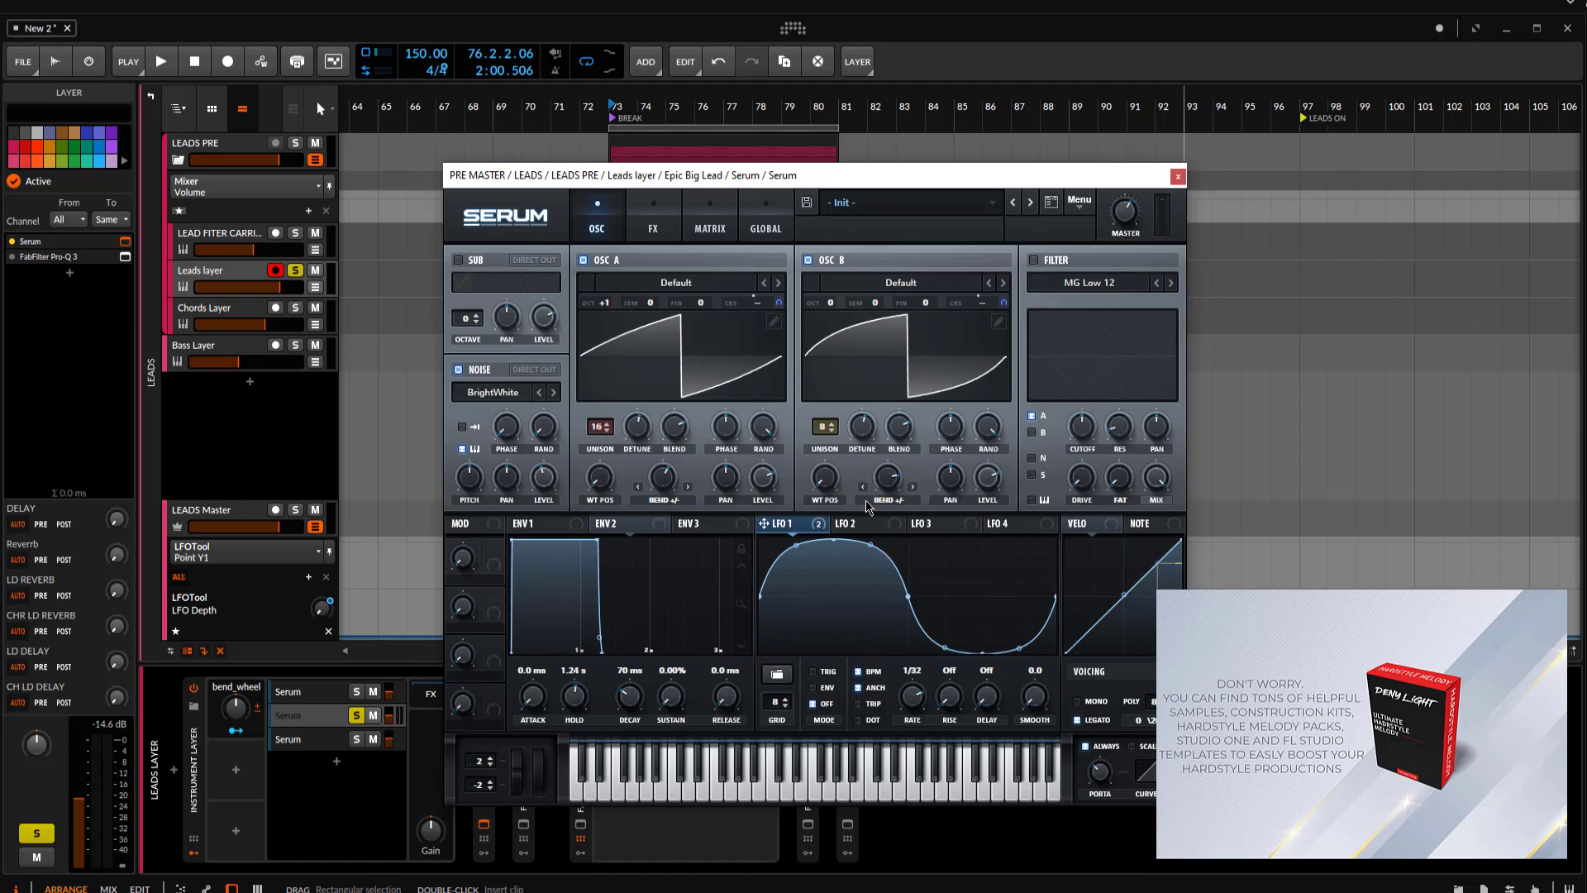
Check oscillator A's warp mode list and the warp amounts of both oscillators.
left_click(637, 499)
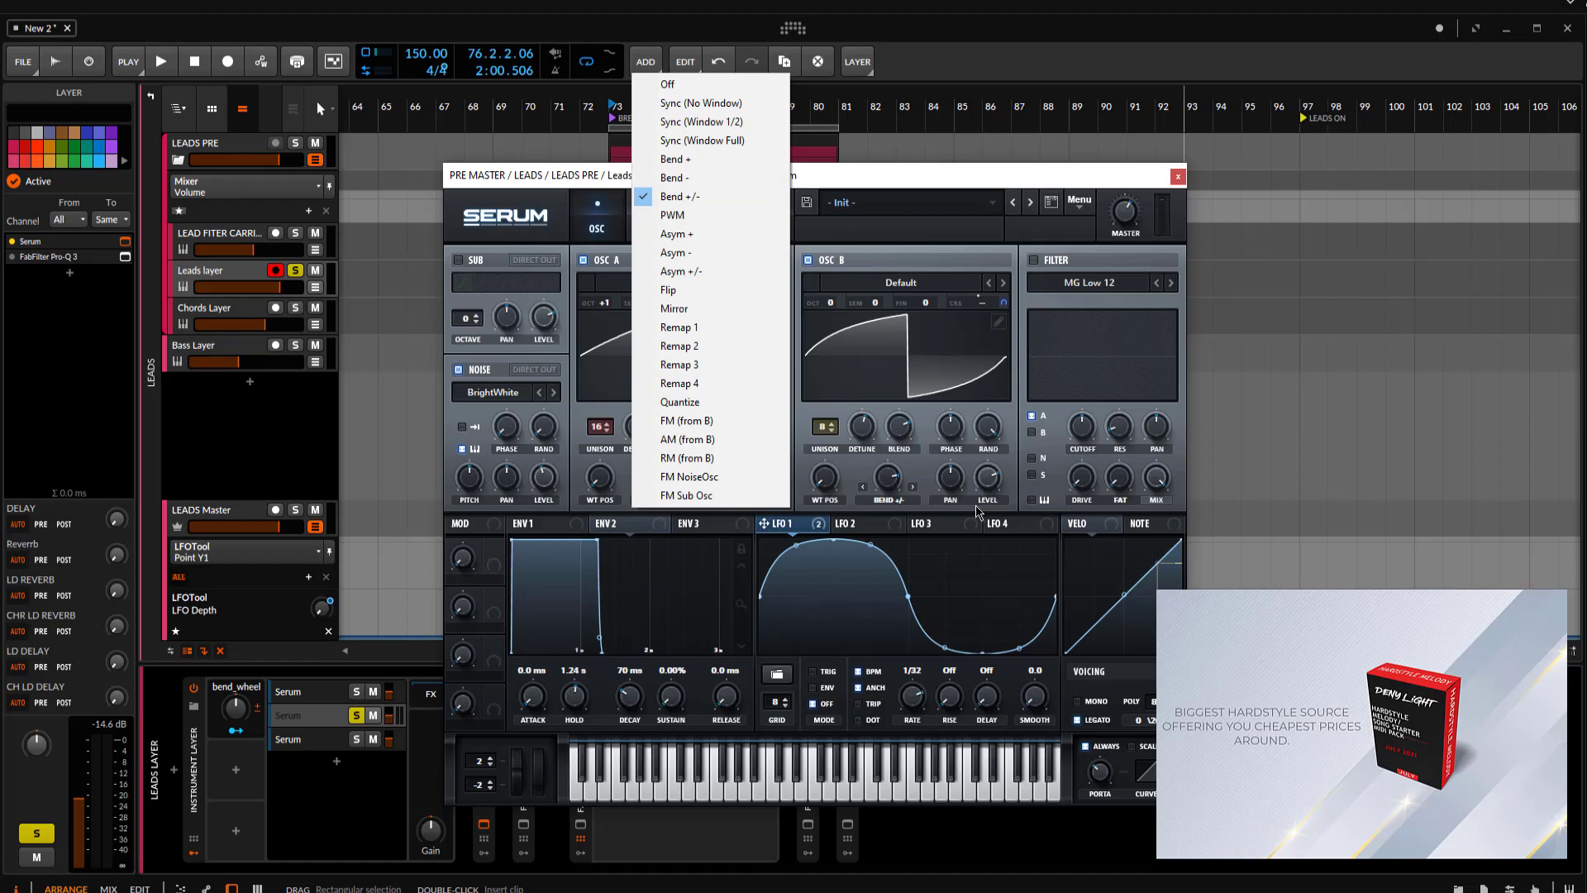
left_click(923, 190)
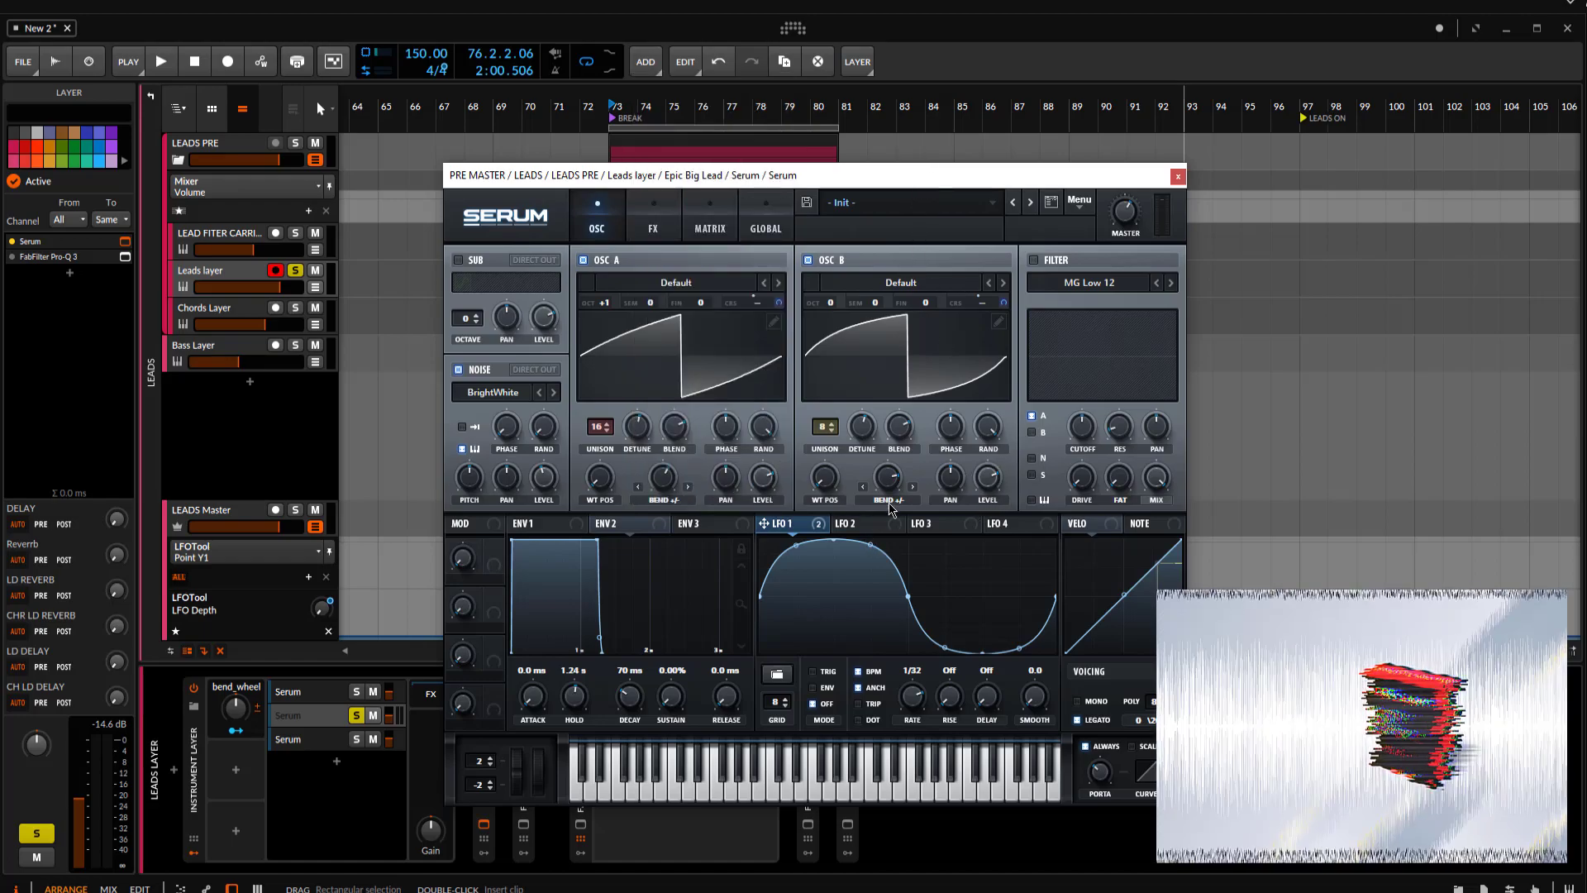
mouse_move(889, 488)
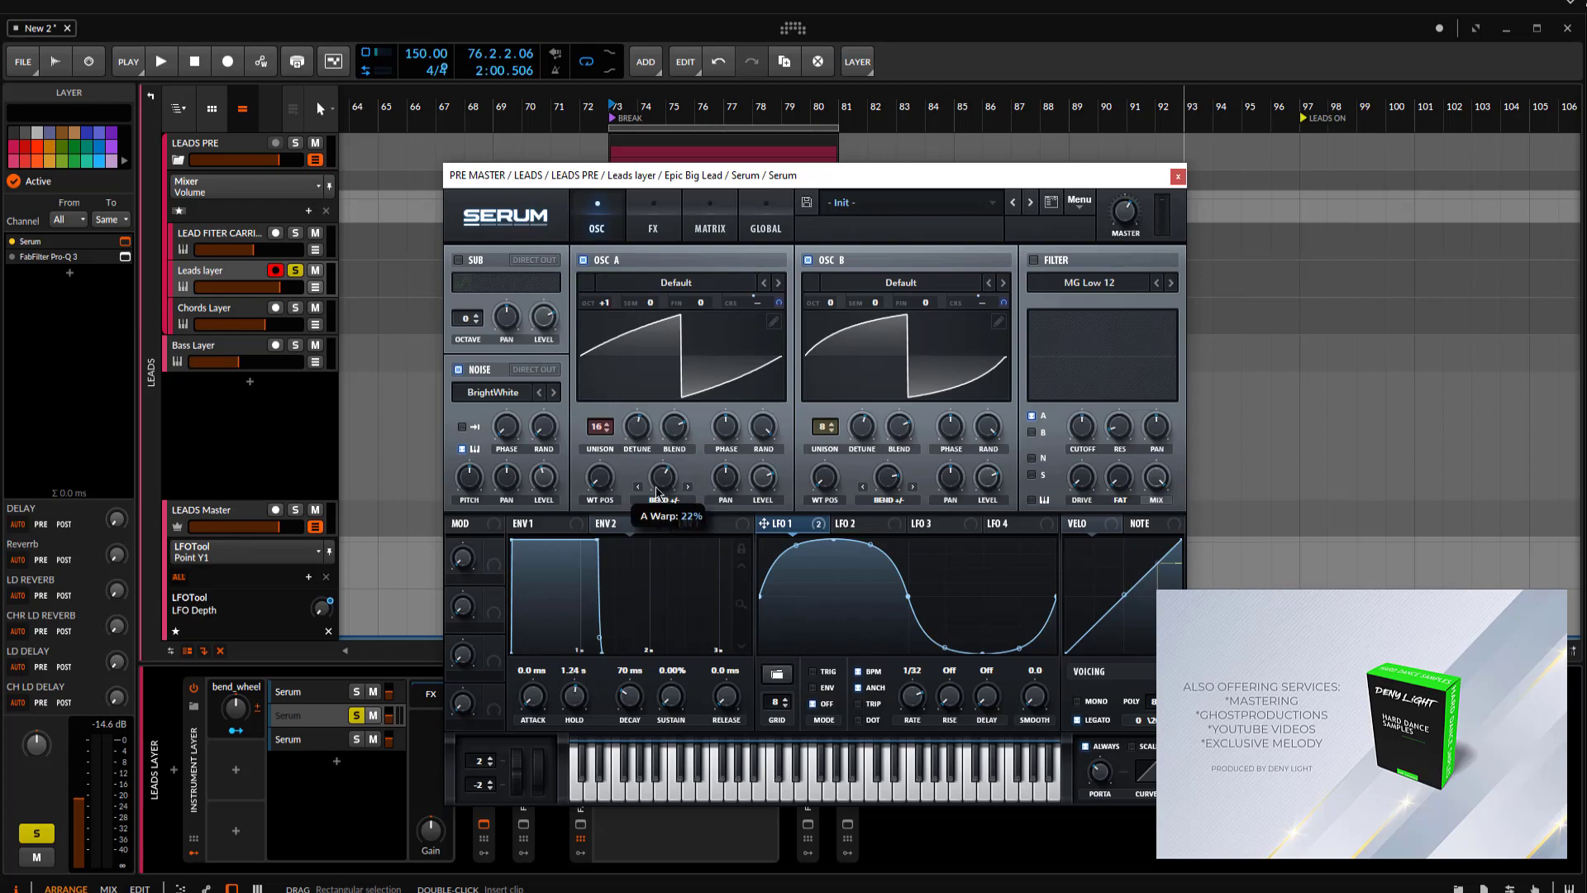
Play the second layer, add the first layer to the solo to hear both together, and clear the solos.
key("space")
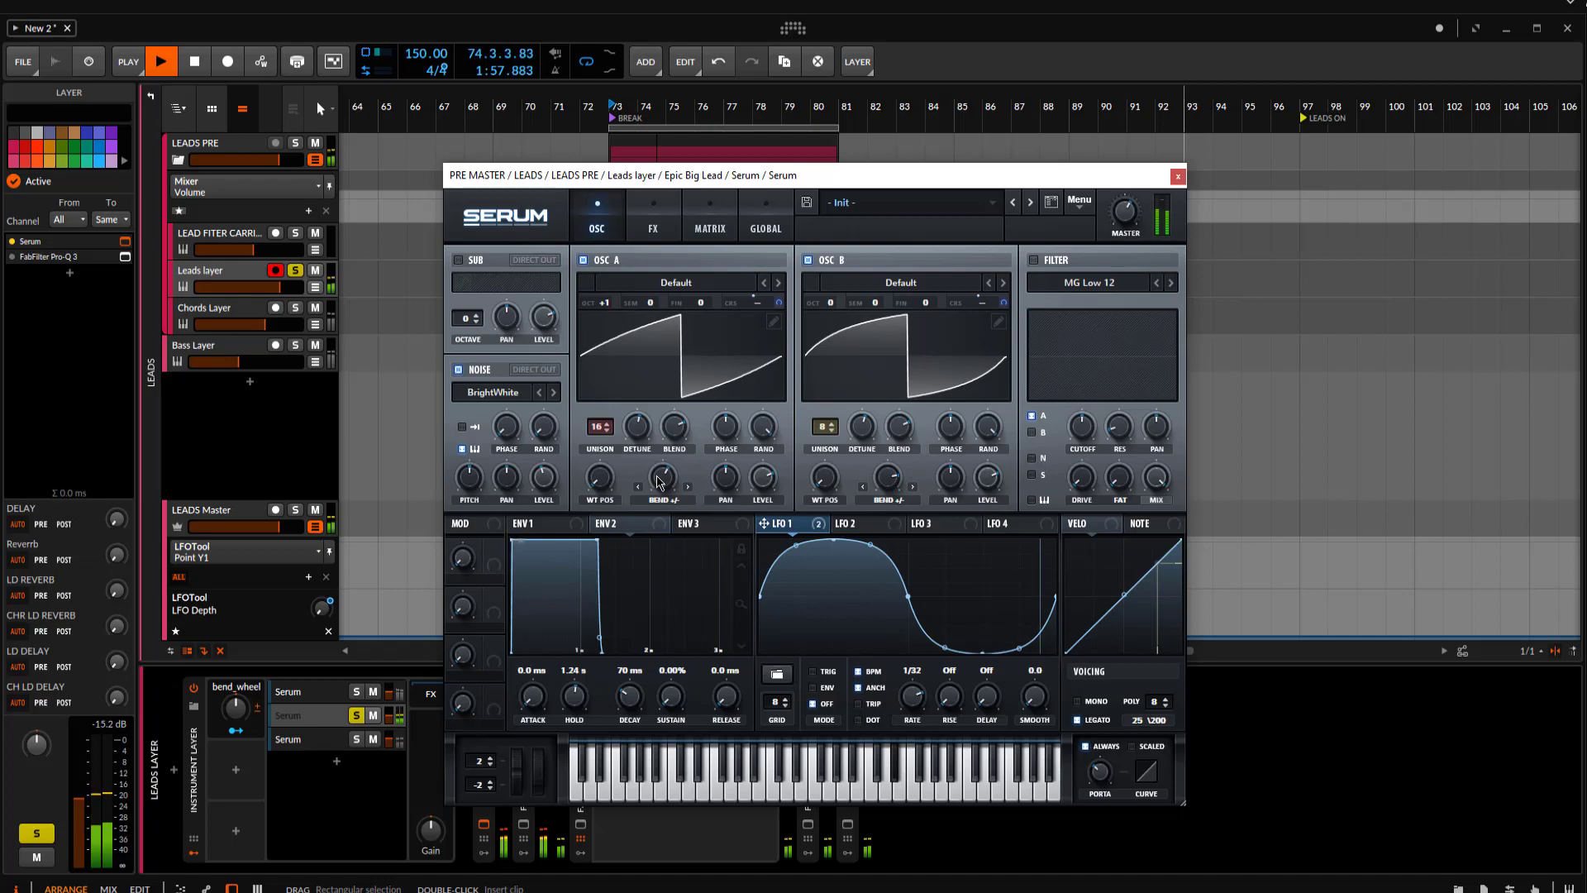
left_click(356, 691)
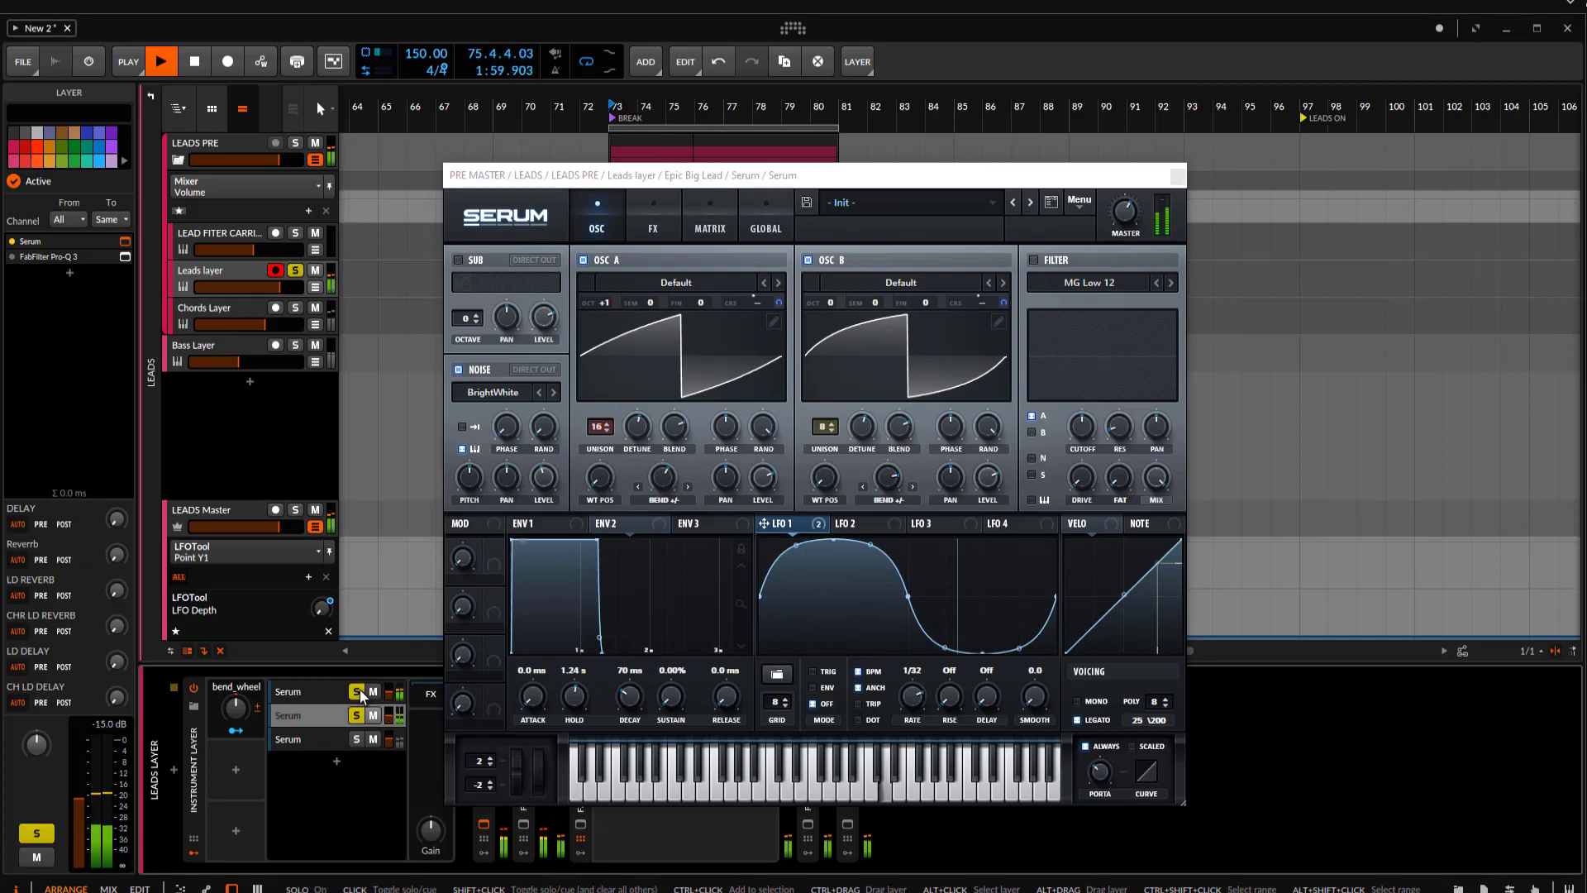
key("space")
left_click(359, 689)
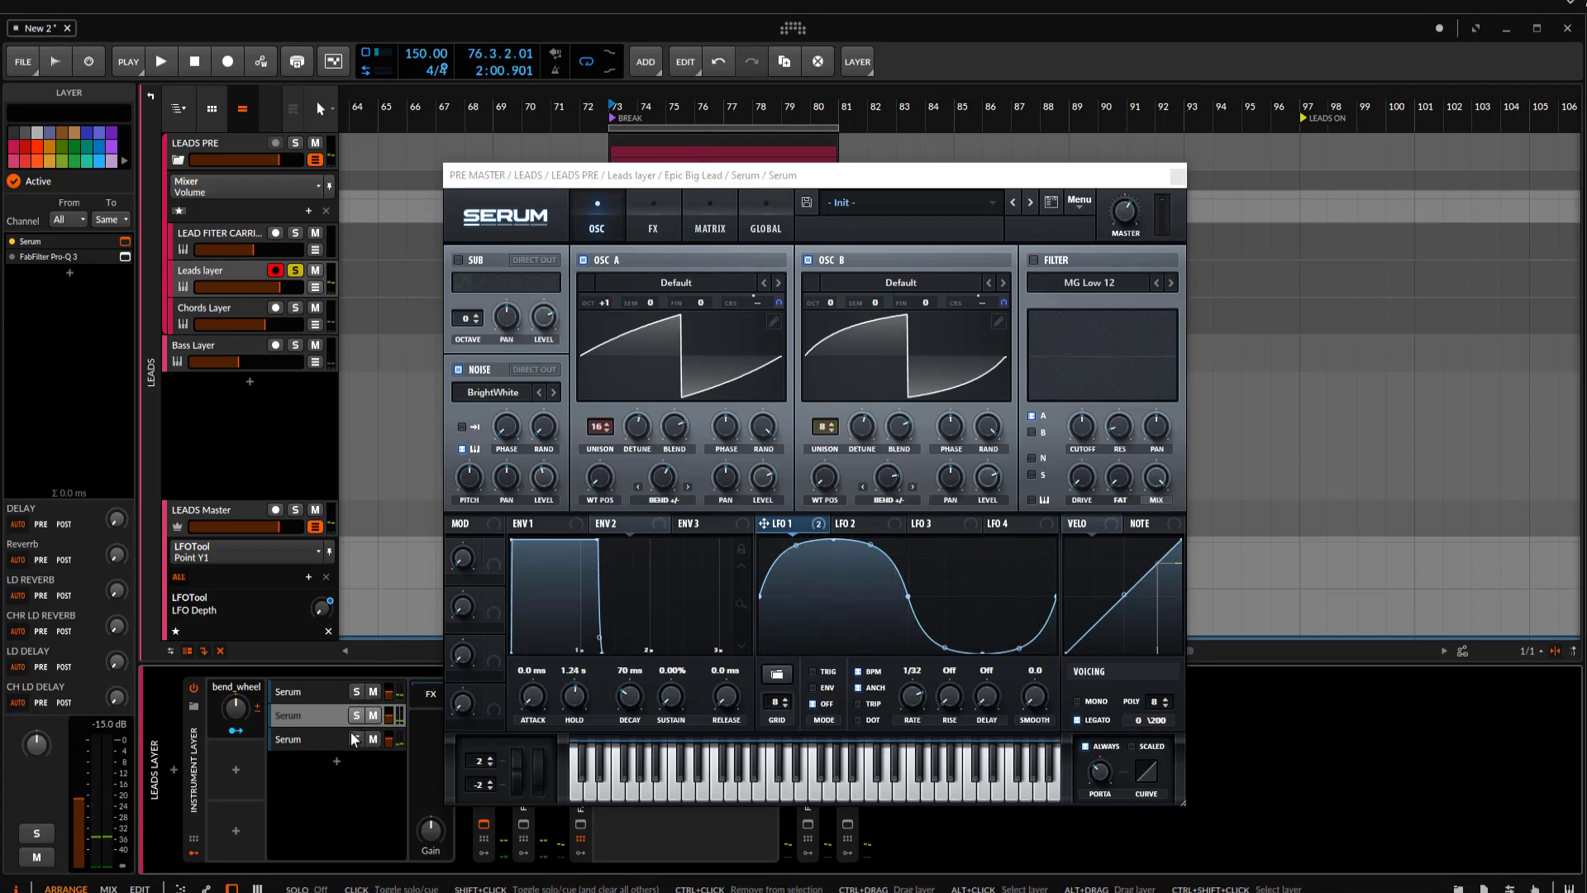
Solo the third layer briefly, close the Serum window and switch the solo back to the second layer.
left_click(356, 739)
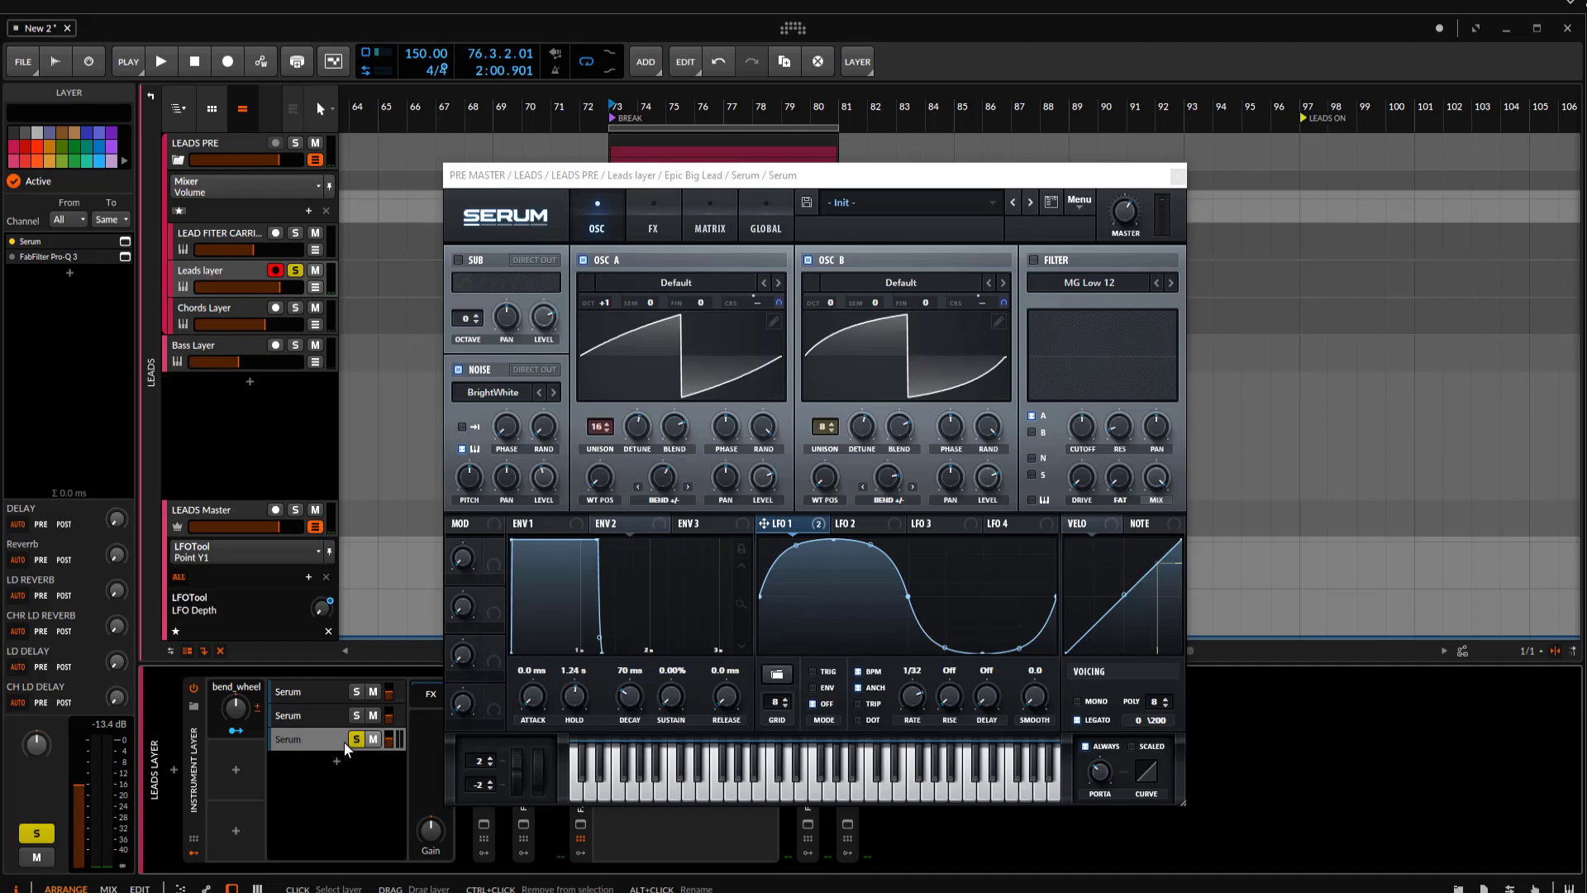
left_click(1177, 175)
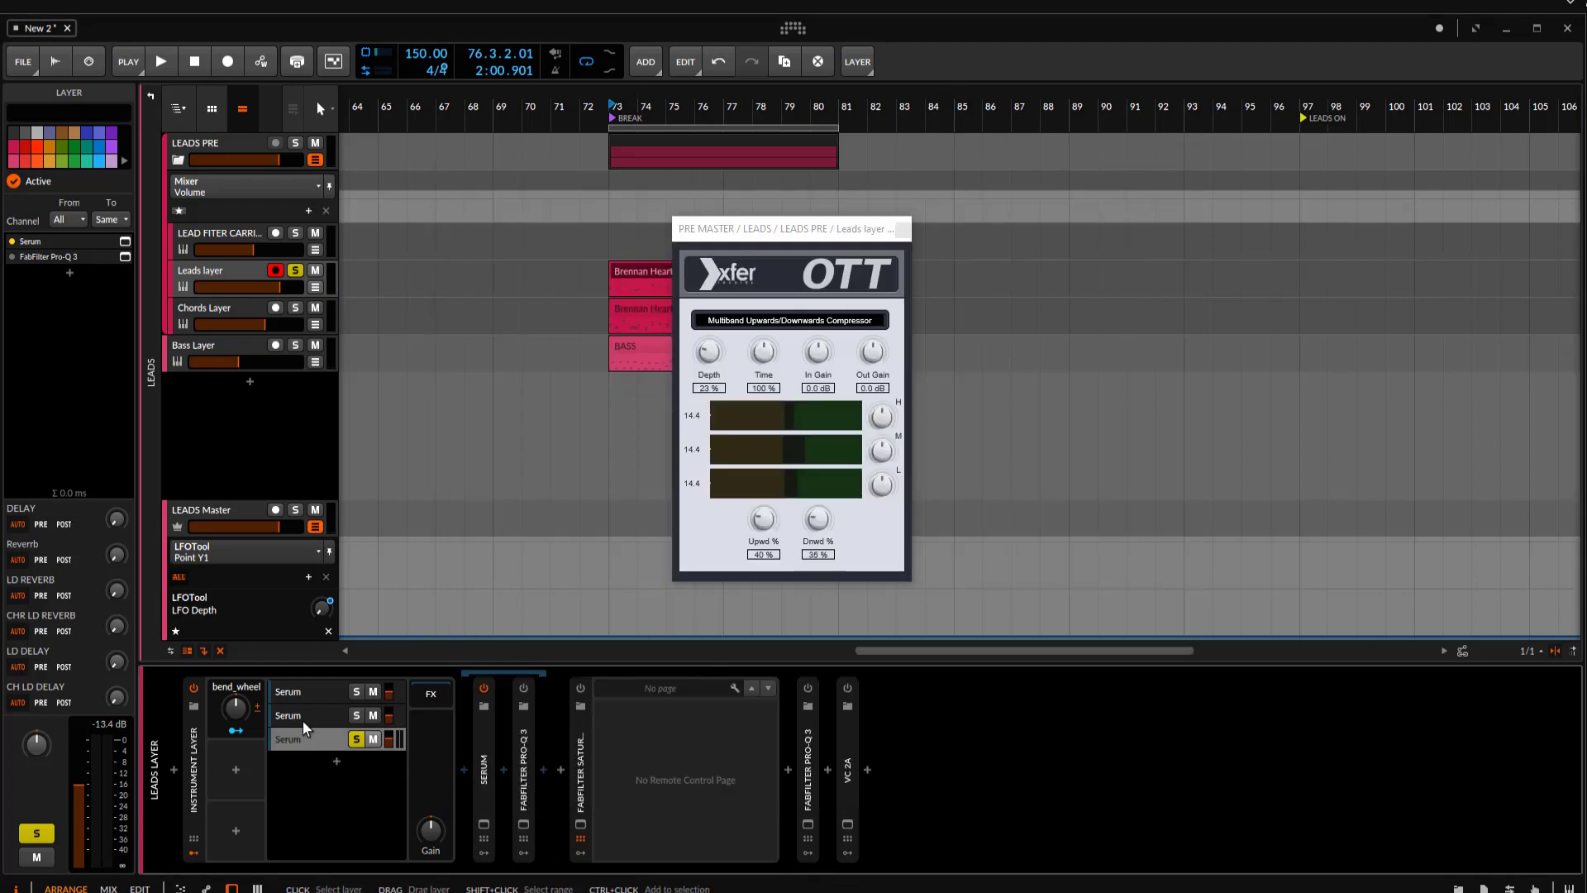
left_click(356, 739)
left_click(356, 715)
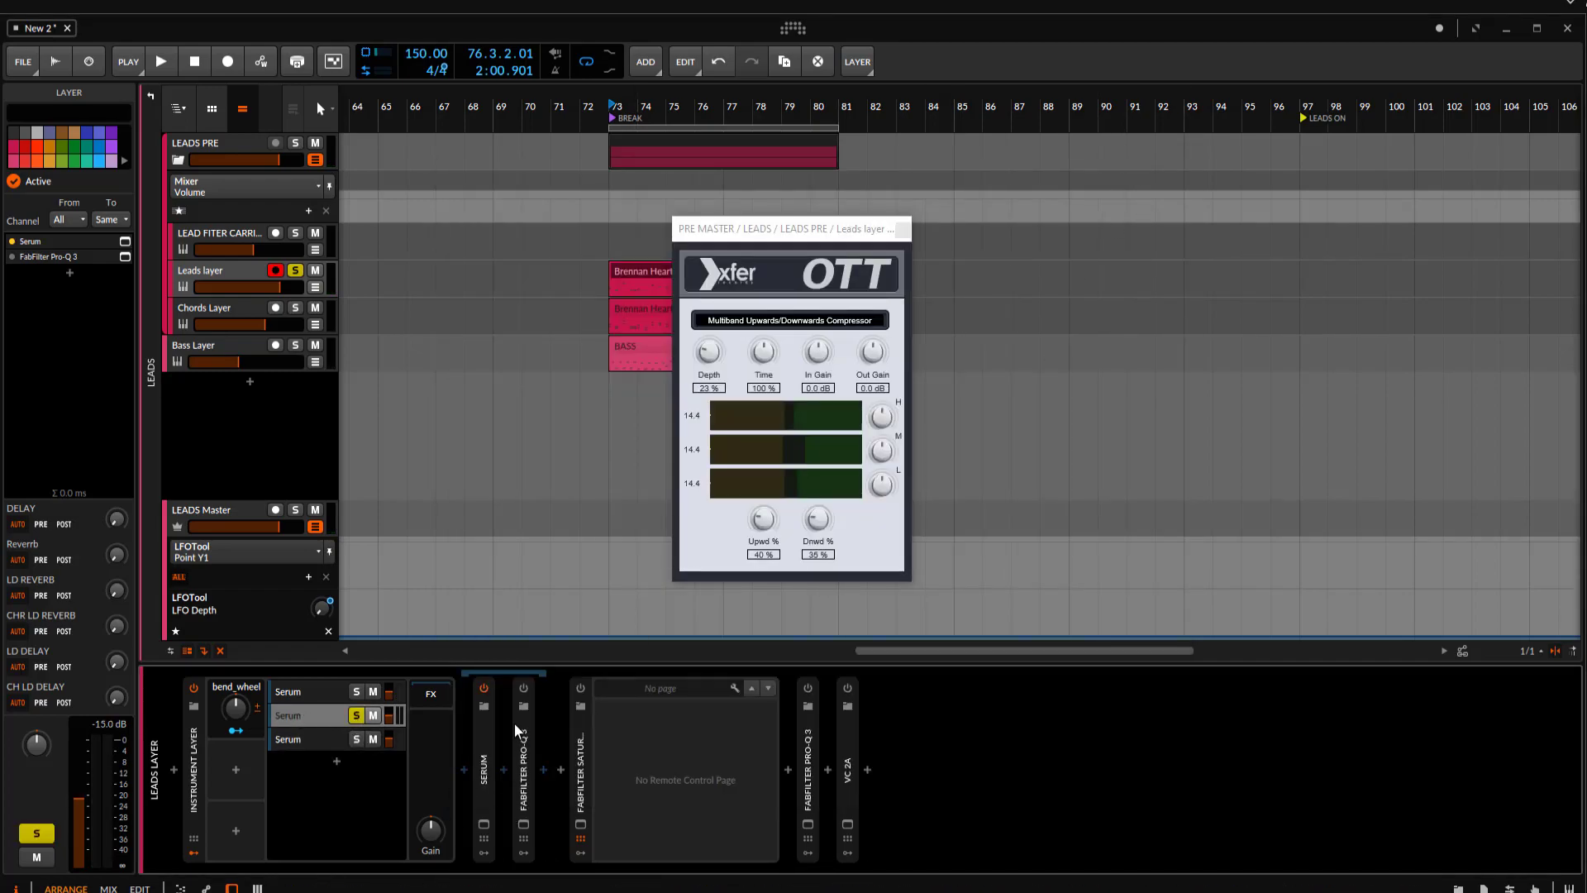
Enable the second layer's FabFilter Pro-Q 3, play the layer and open the EQ to check its cuts.
left_click(527, 699)
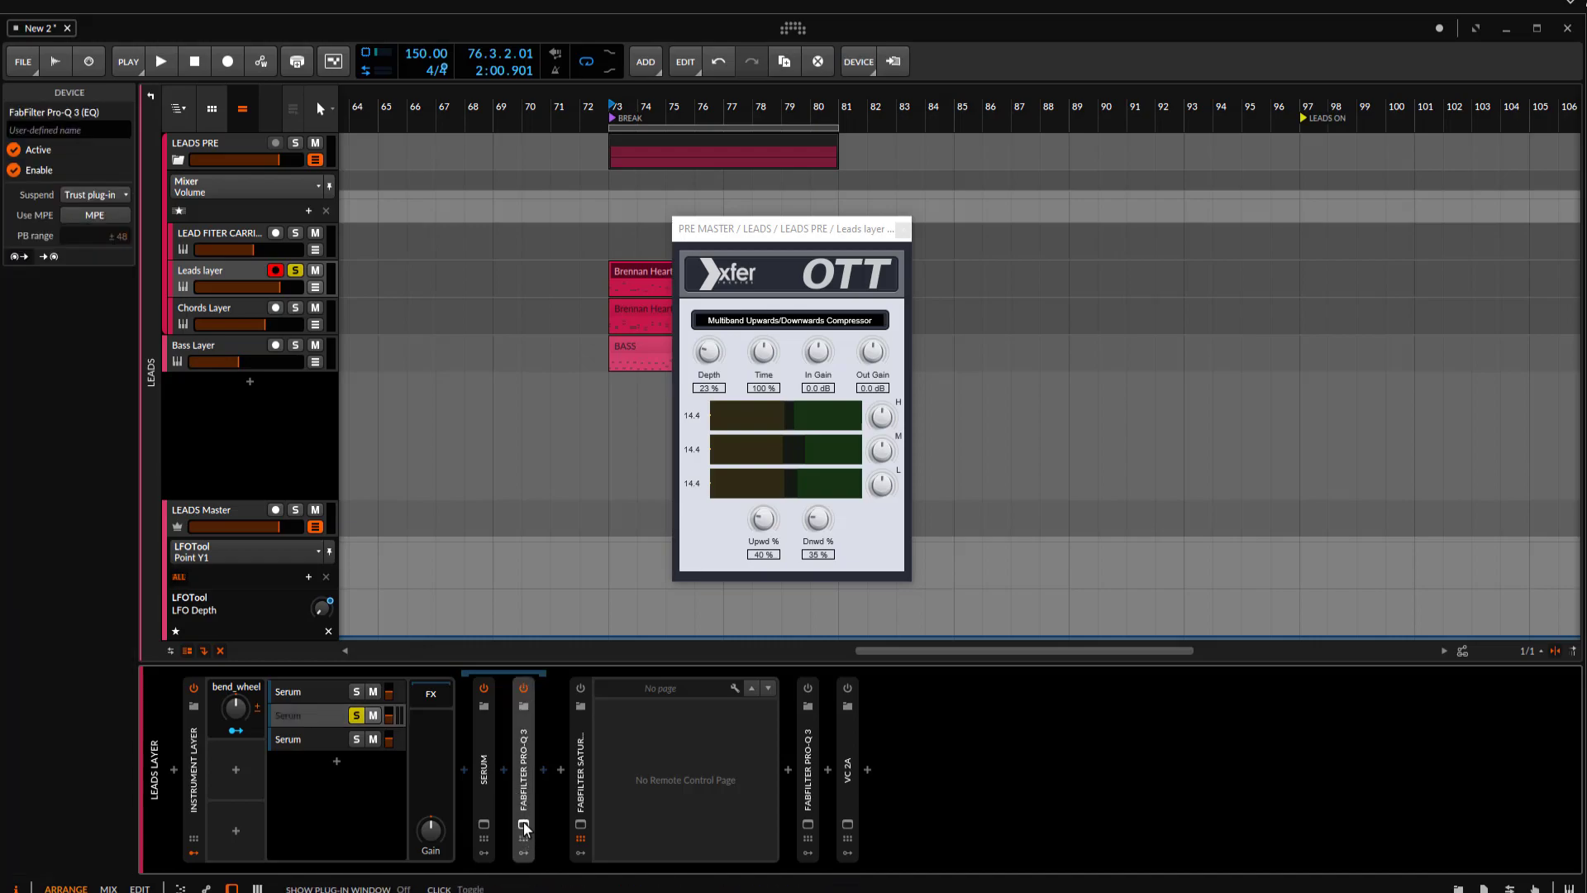
key("space")
left_click(524, 825)
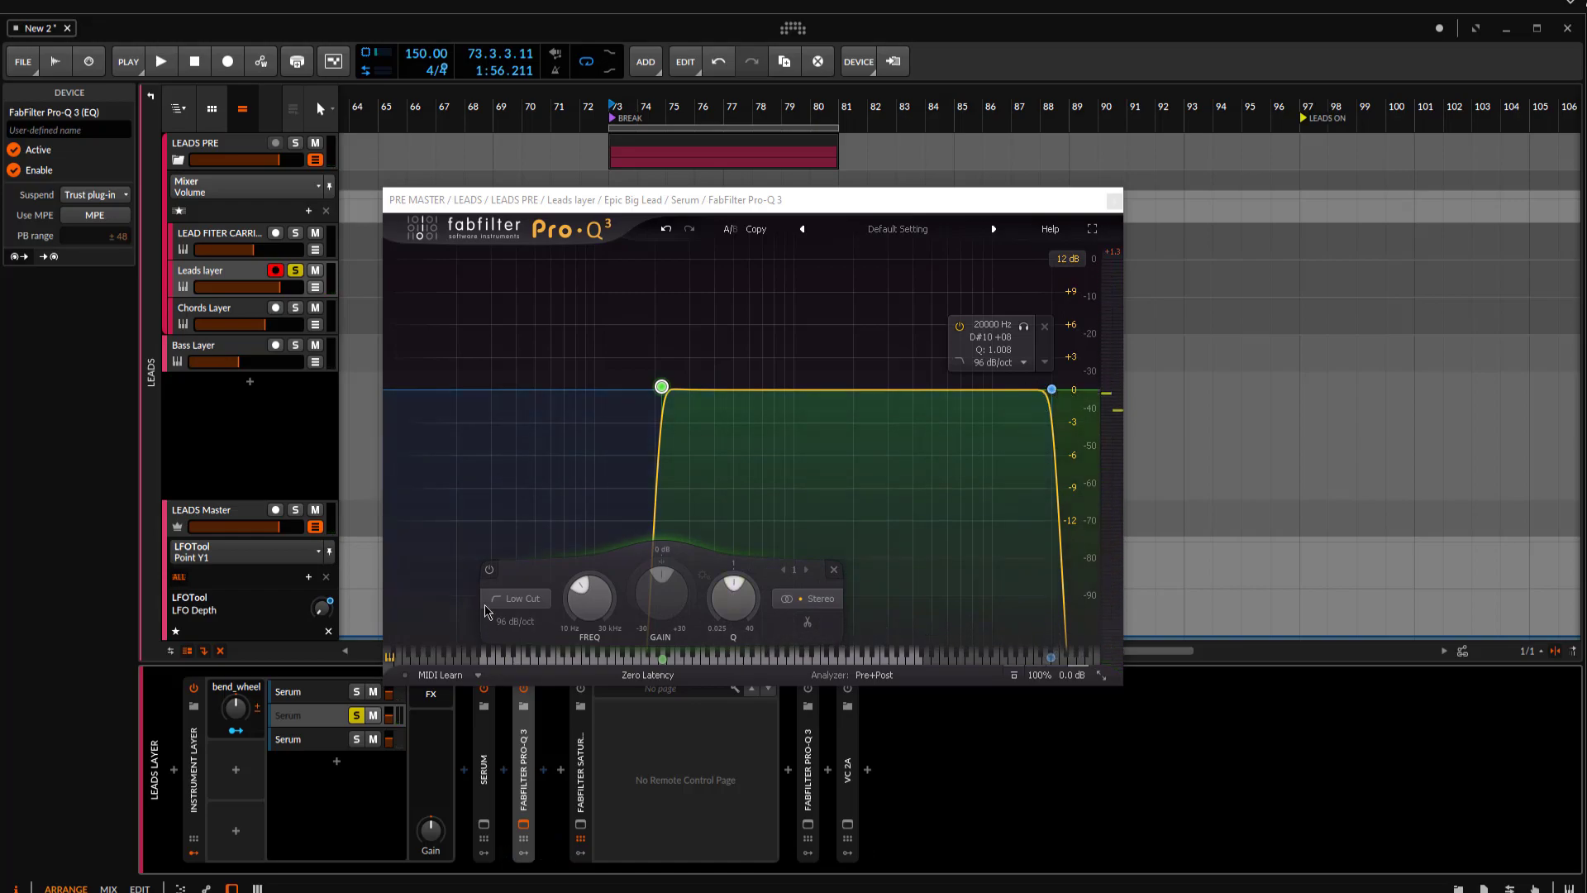
Solo the third layer, open its Serum, close the Pro-Q 3 window and check the LD Hypersaw [JD] preset under Leads.
left_click(359, 737)
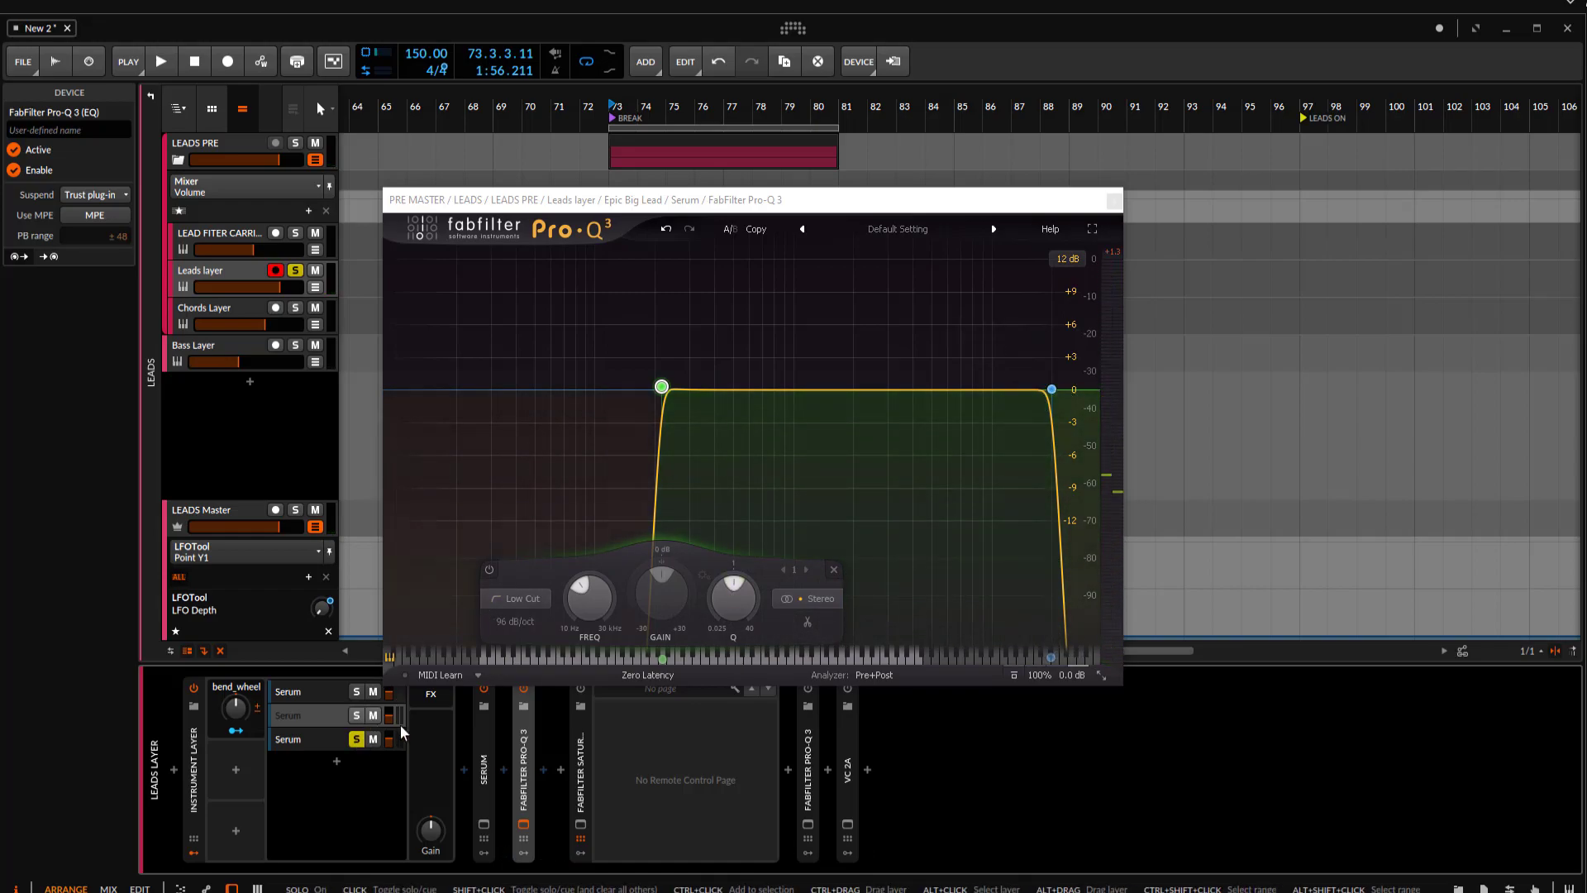
left_click(334, 738)
left_click(481, 825)
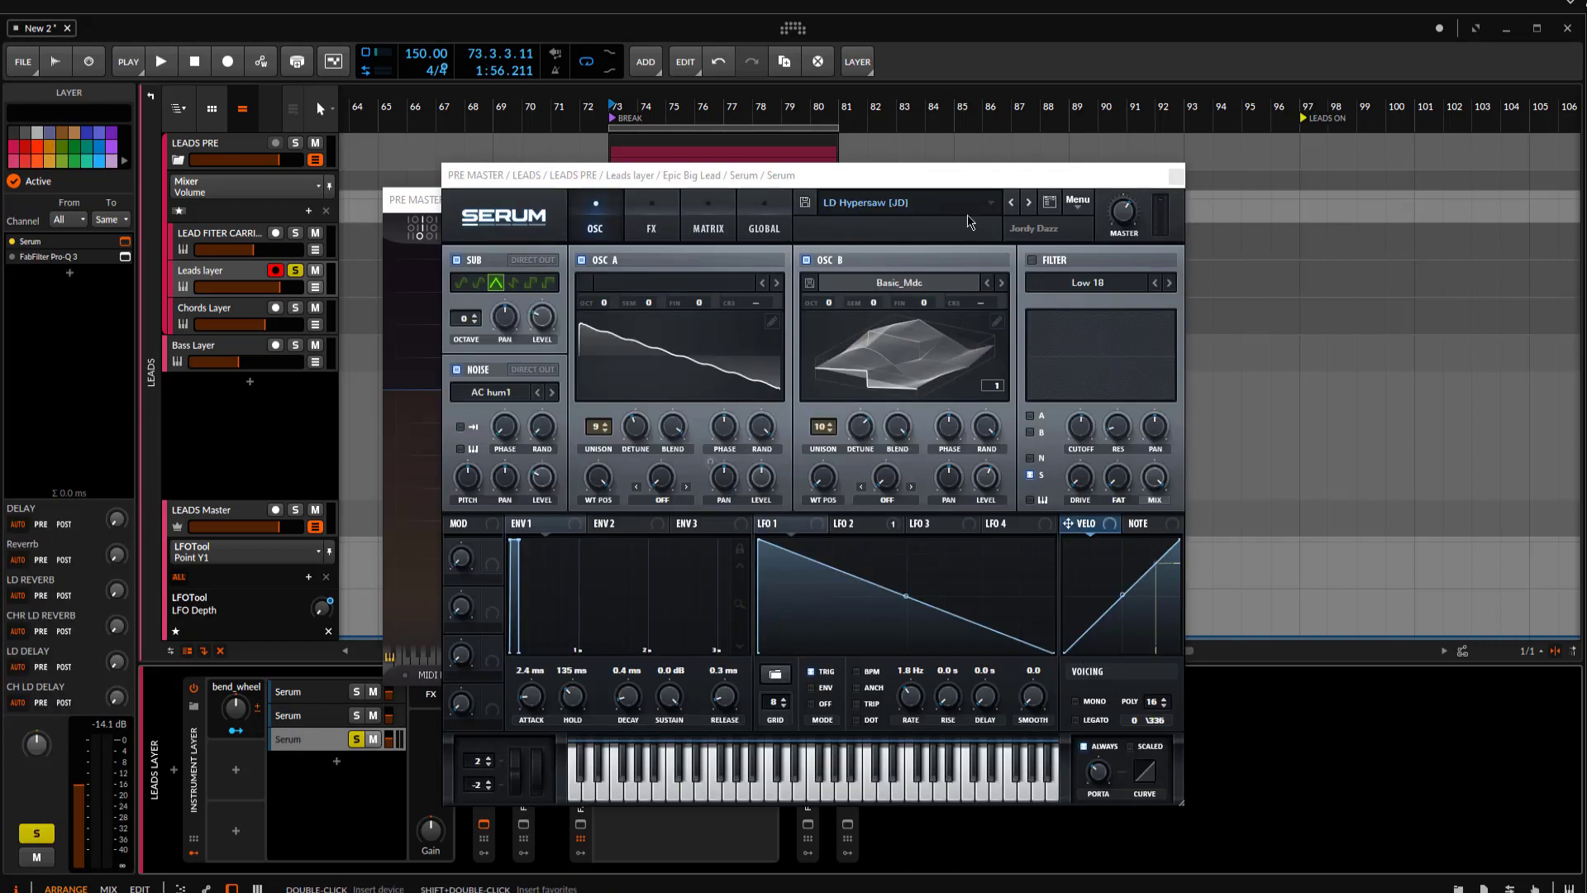
left_click(440, 213)
left_click(1114, 201)
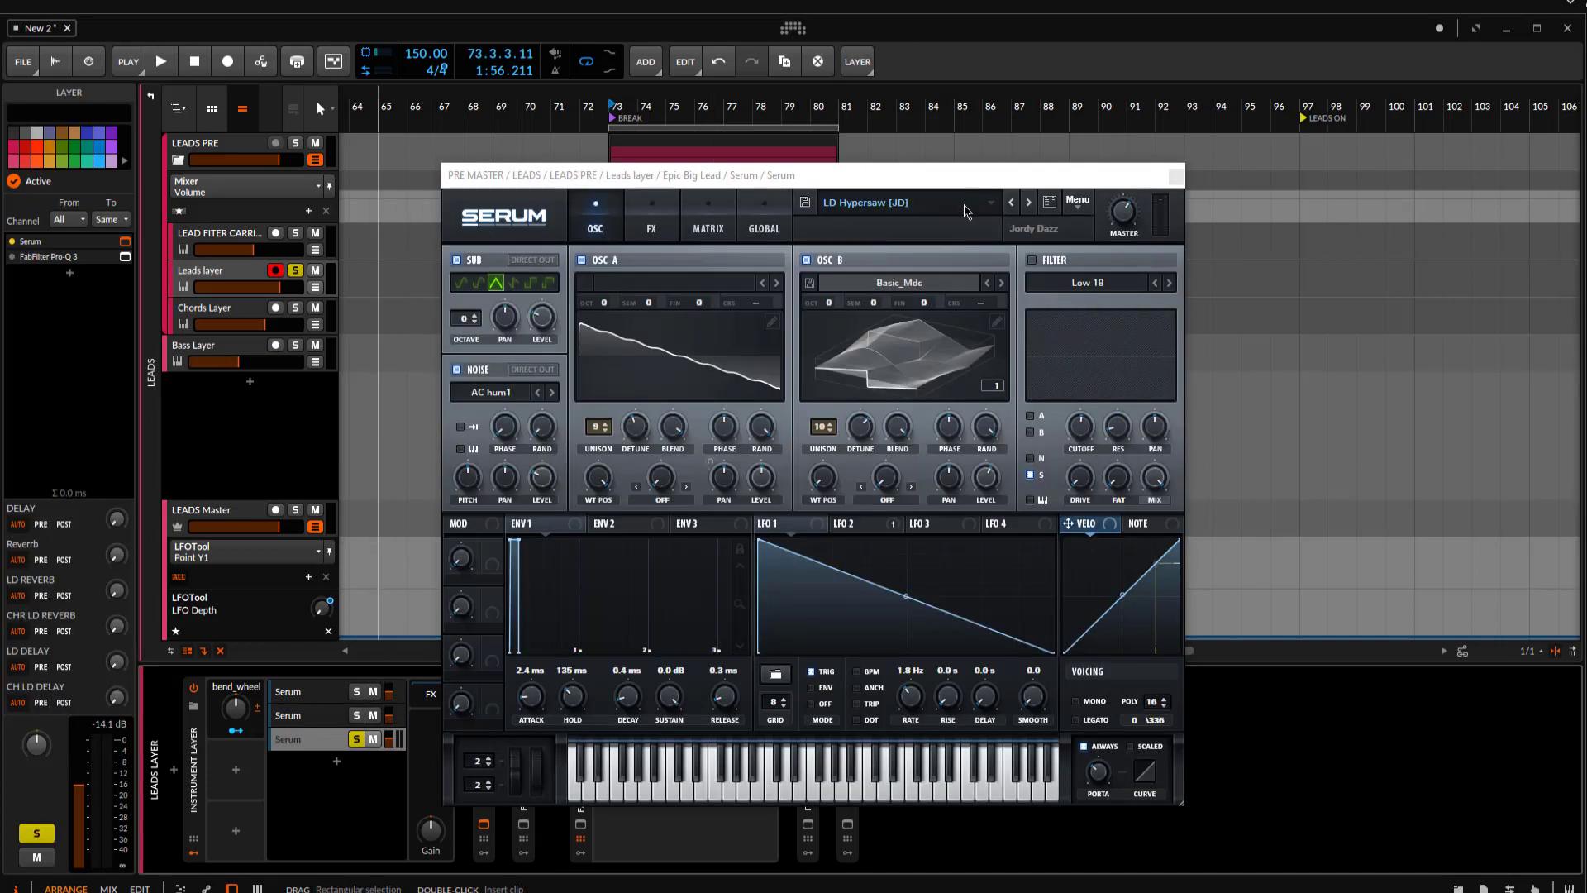
left_click(968, 206)
mouse_move(980, 379)
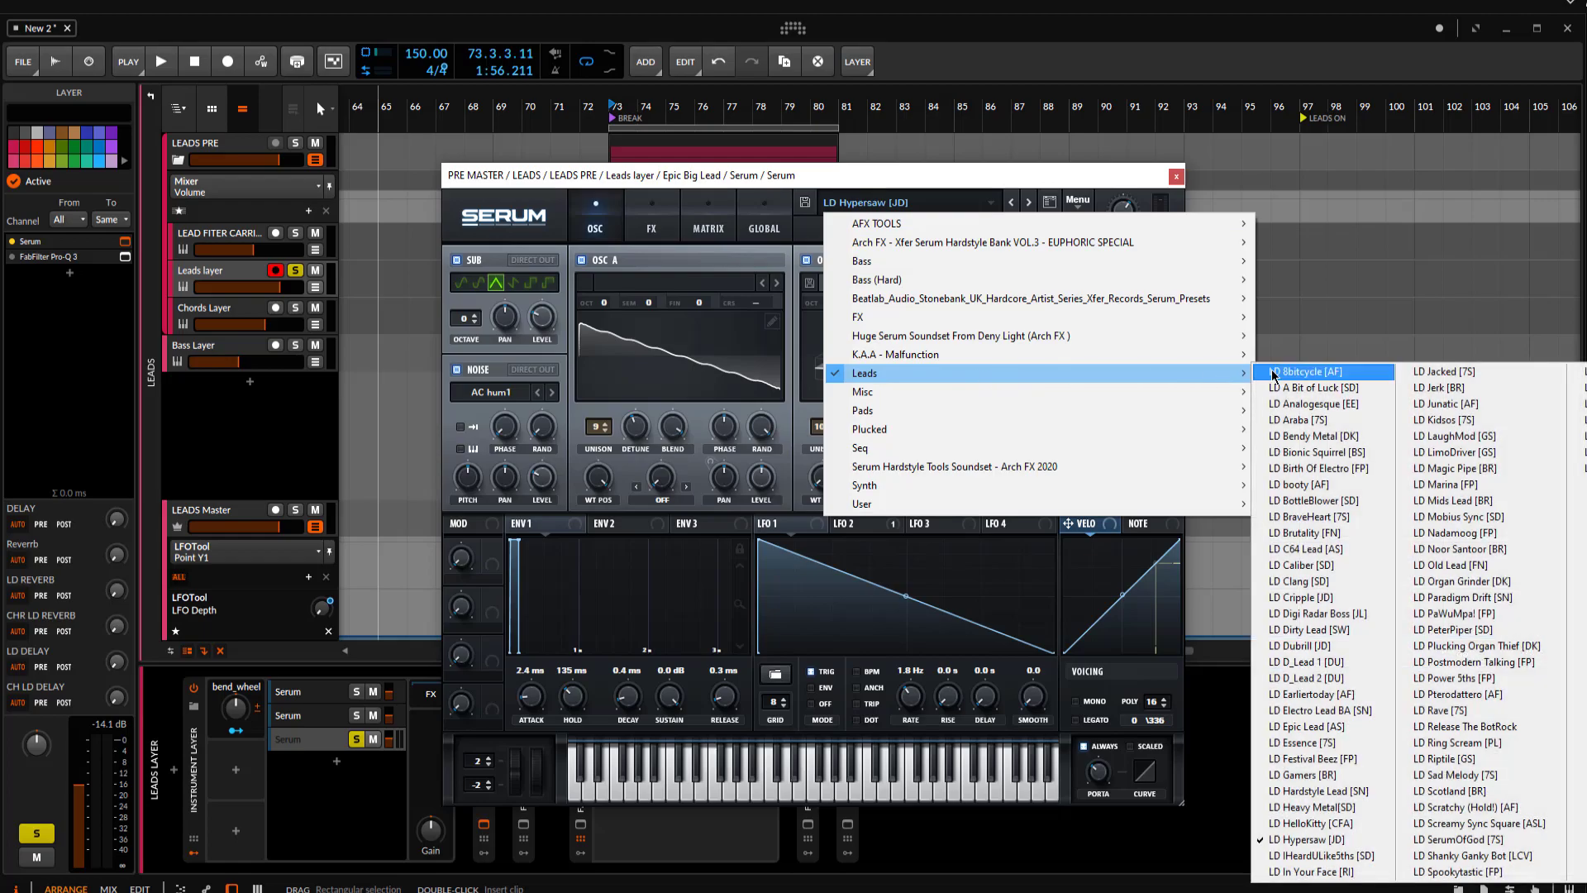
left_click(752, 176)
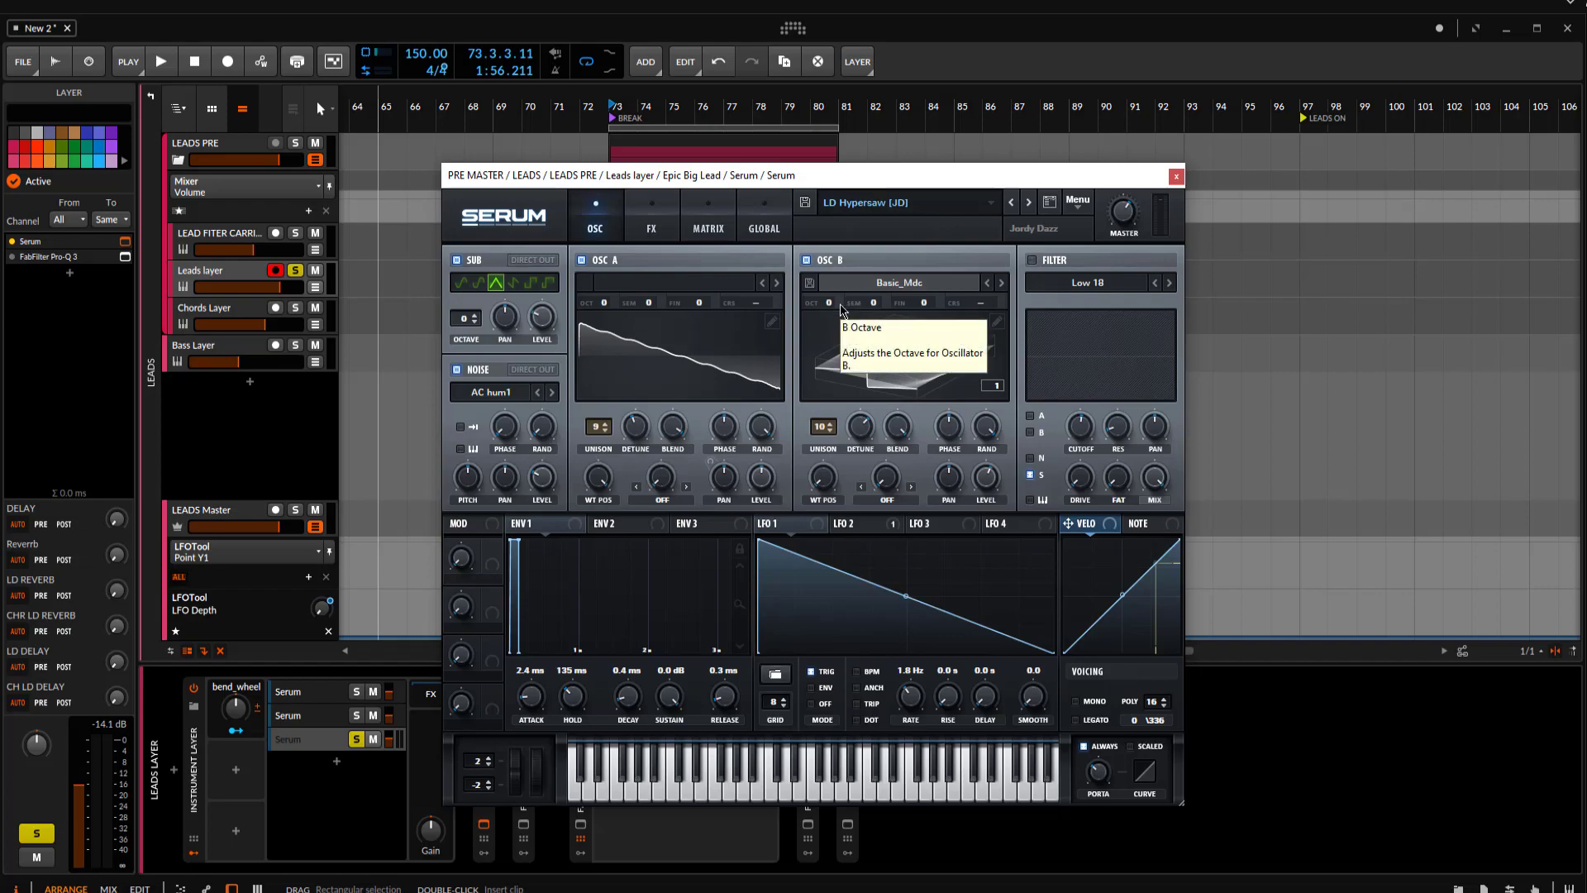
Review the third layer's Serum effects, modulation matrix and global settings, and return to the oscillators.
left_click(652, 210)
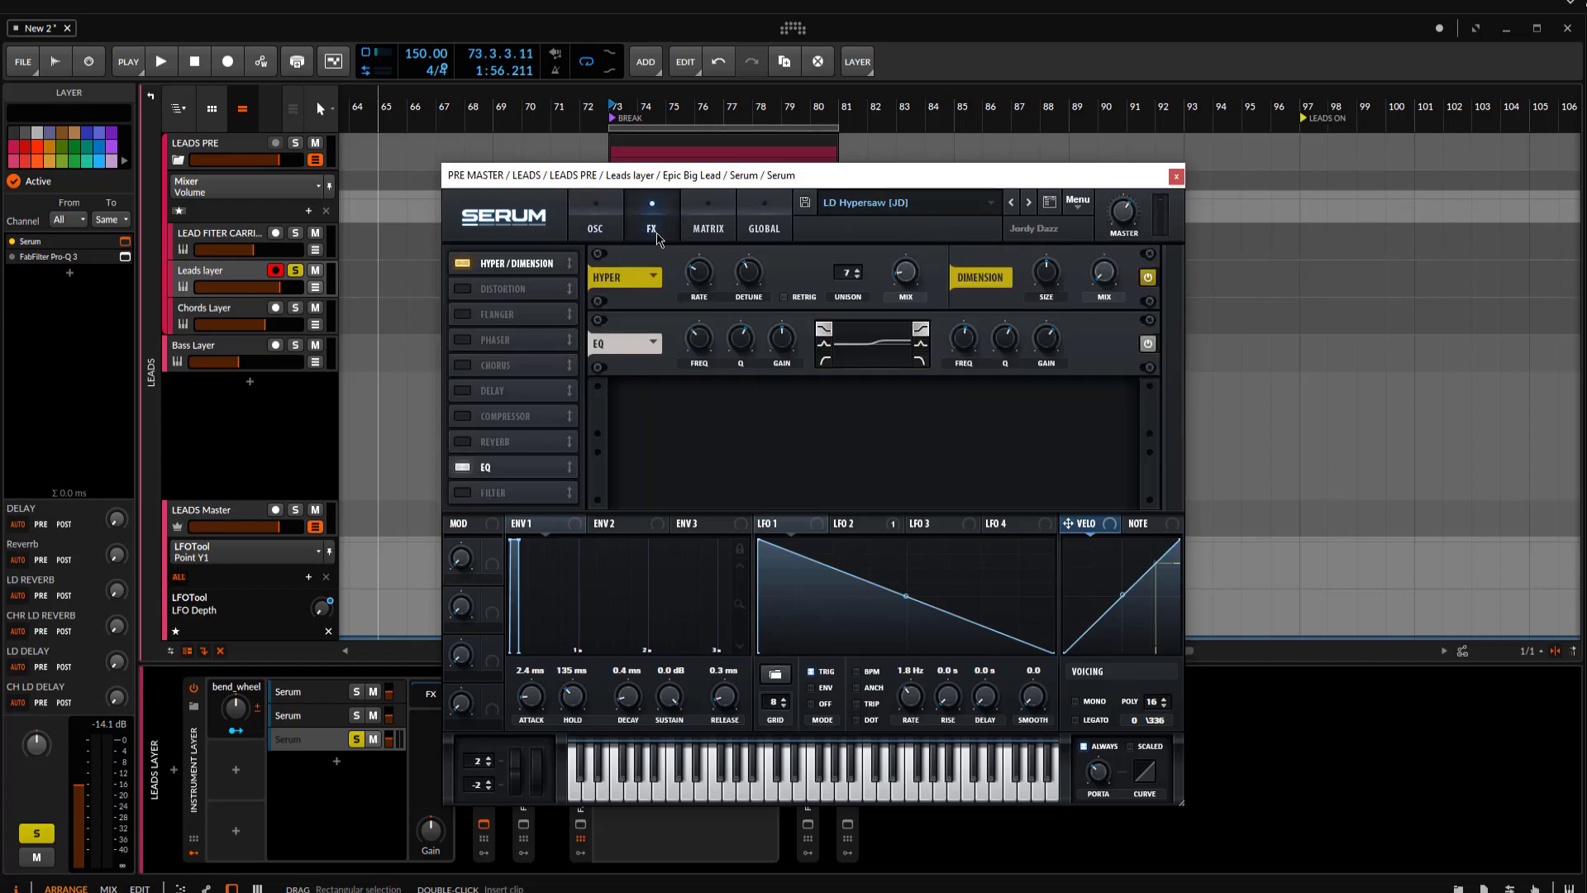
left_click(709, 210)
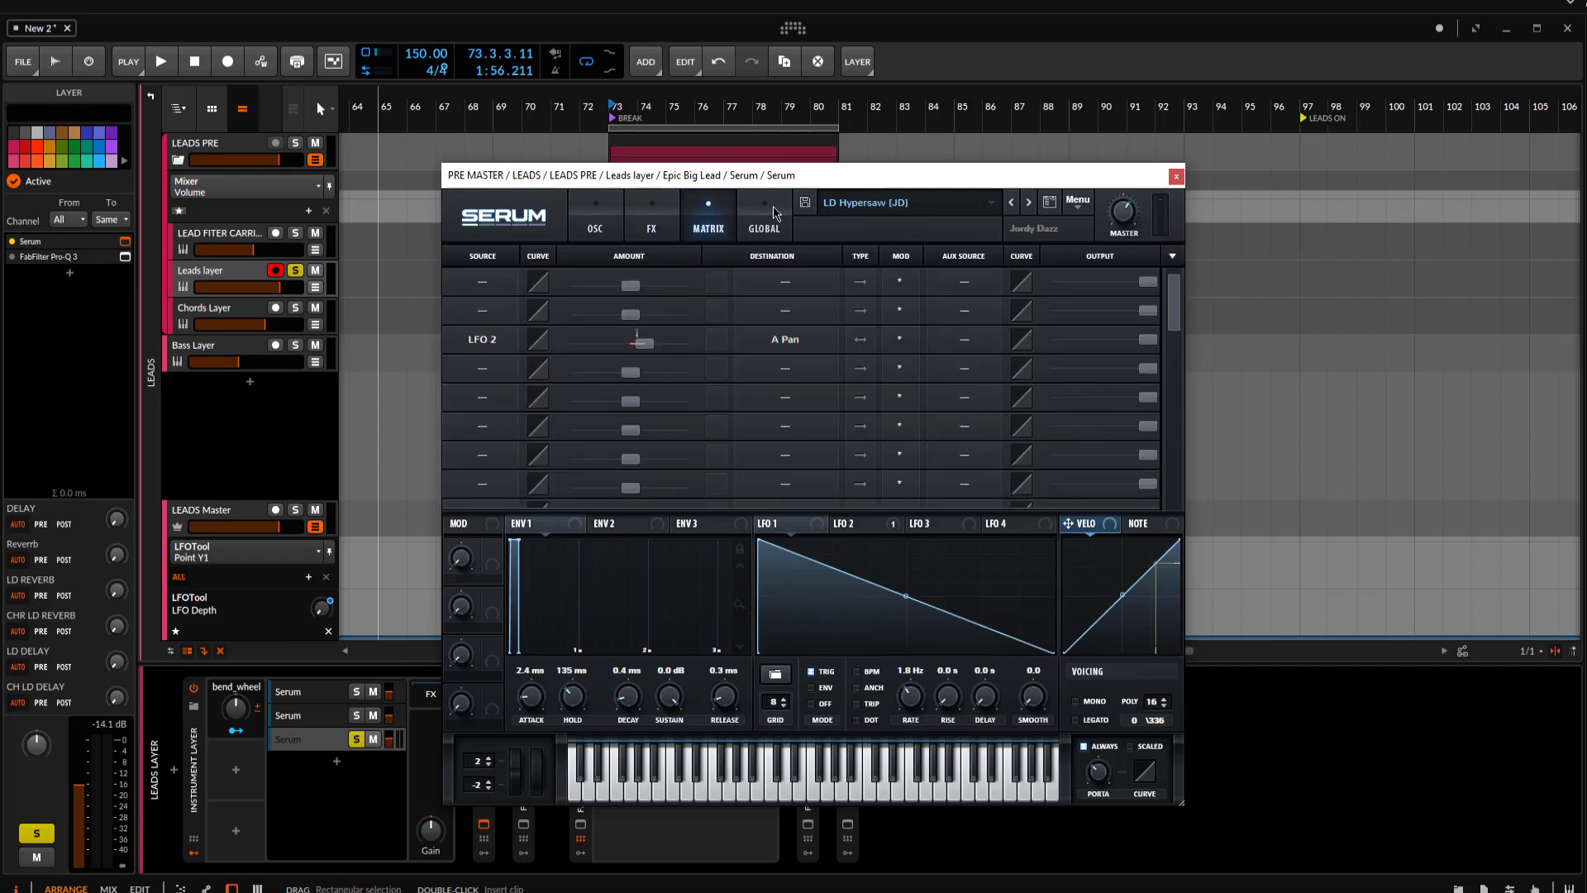
left_click(760, 217)
left_click(709, 216)
left_click(652, 217)
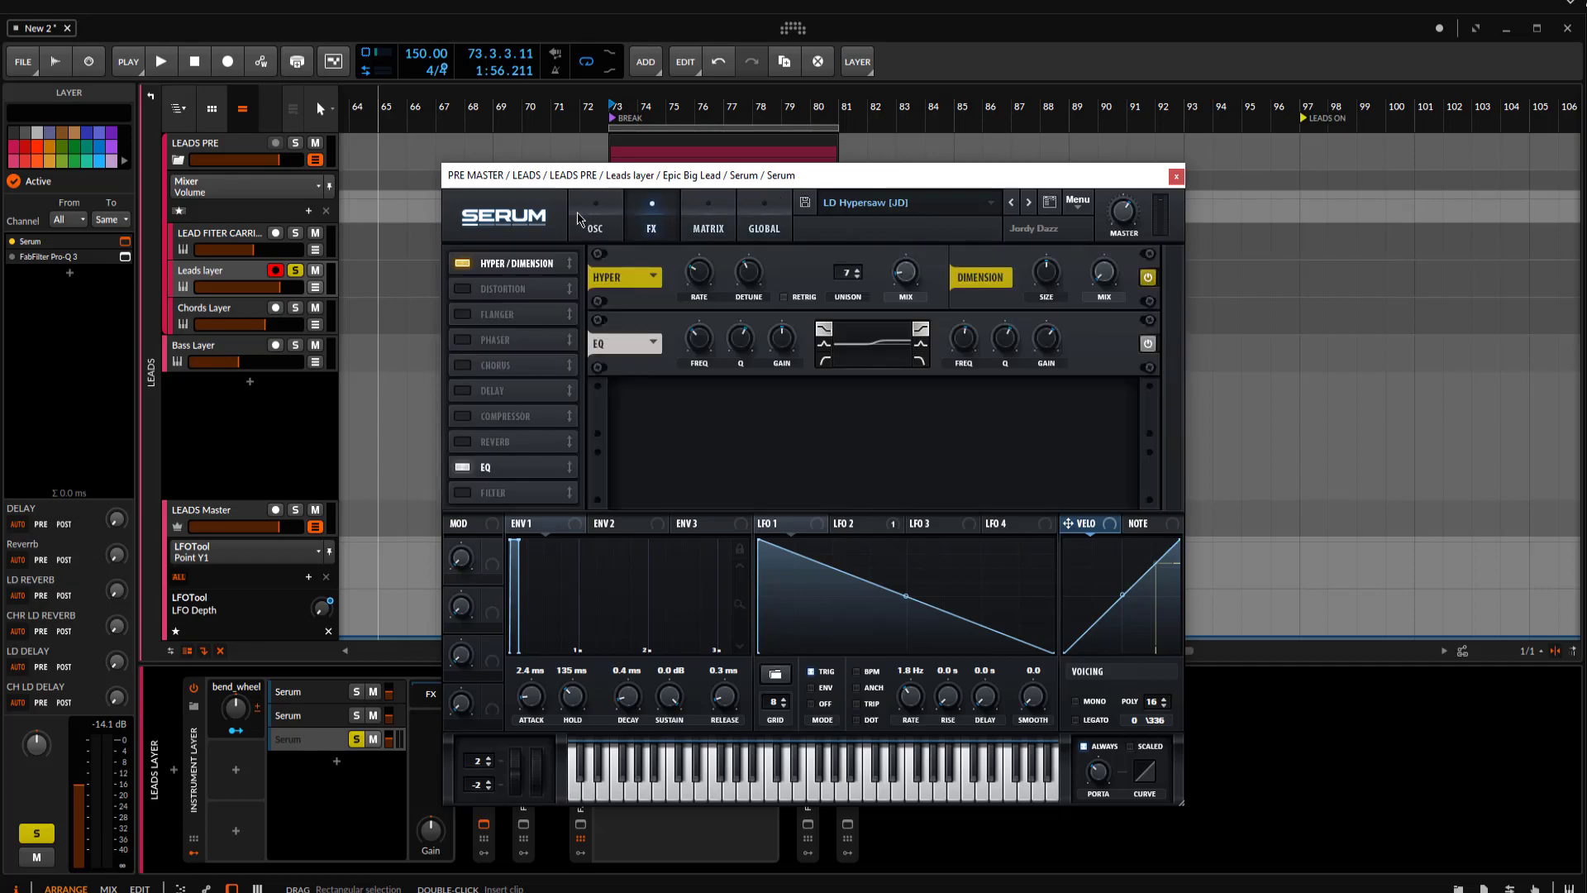
left_click(595, 217)
Play the third layer and add the second and first layers to the solo to hear all three together.
key("space")
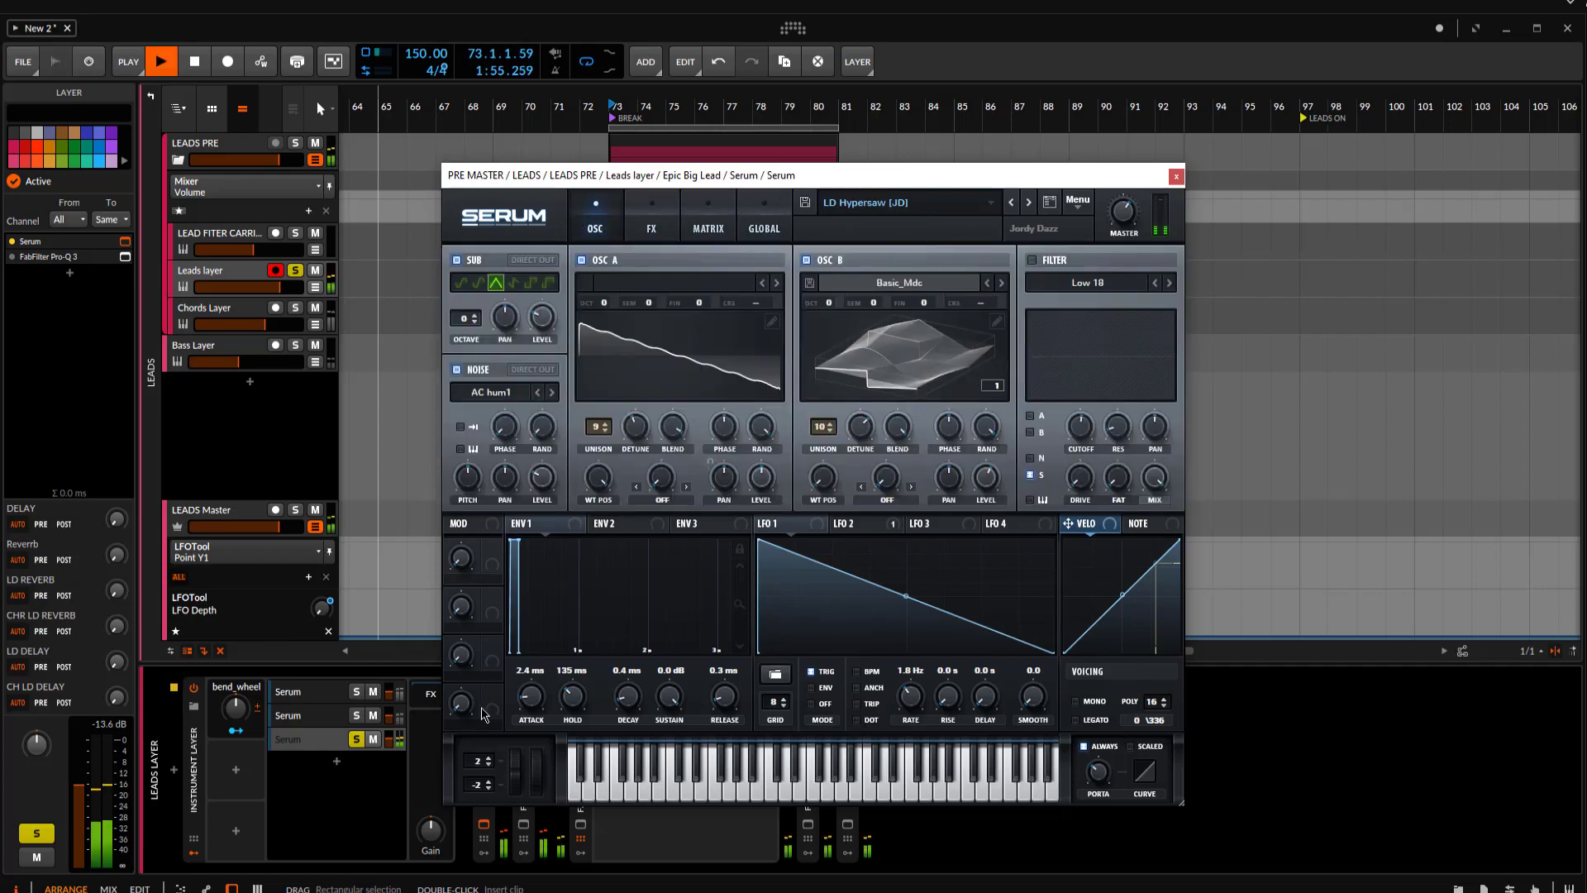
left_click(357, 726)
left_click(357, 715)
left_click(357, 692)
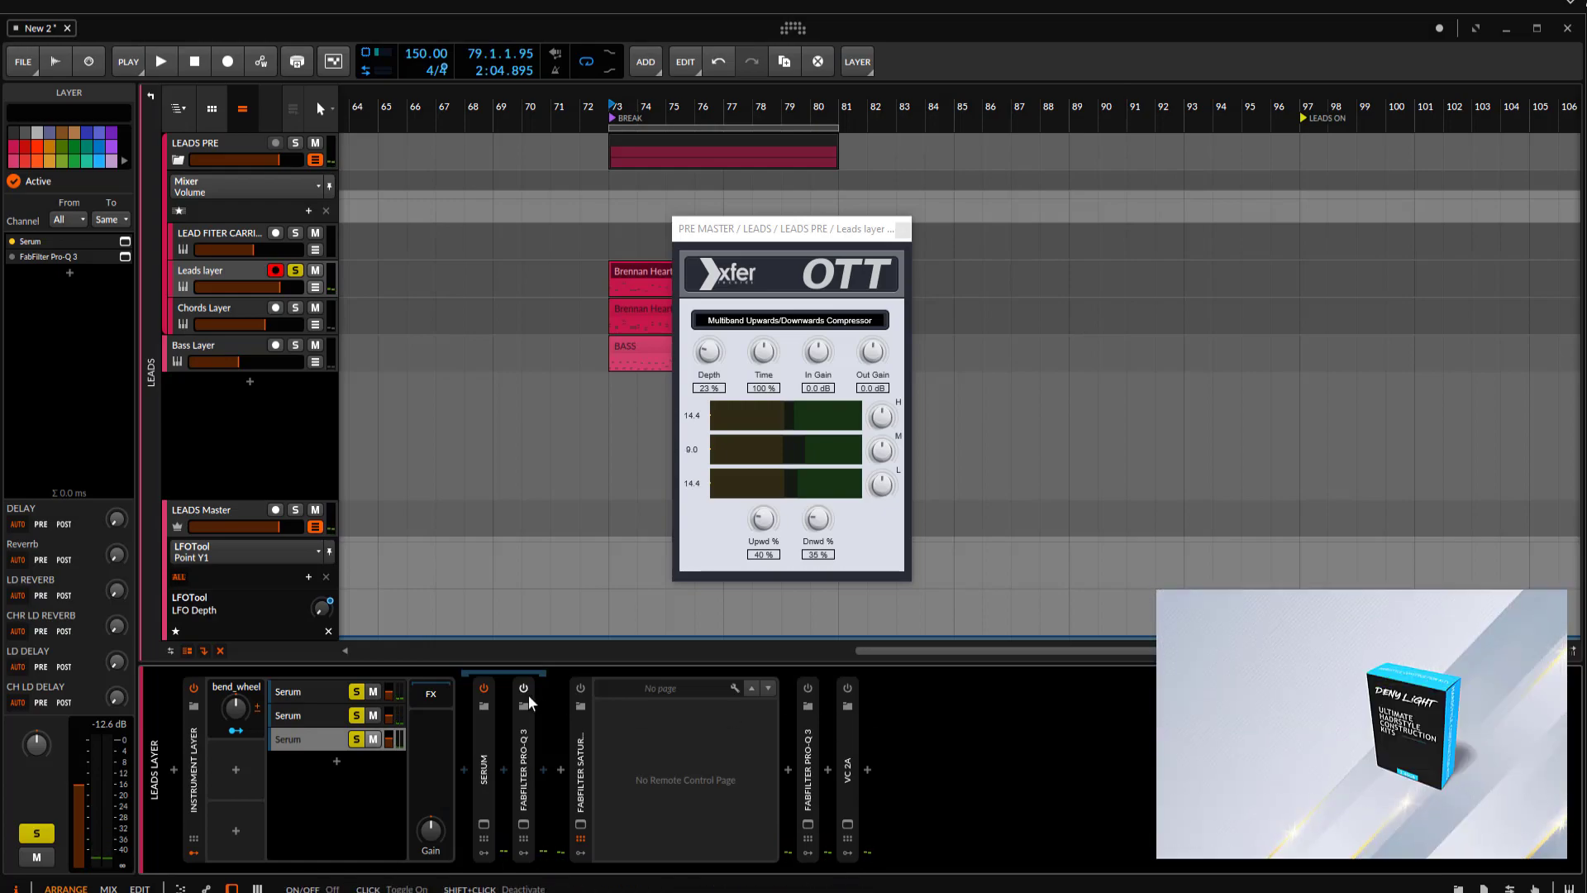
Close OTT, enable FabFilter Saturn 2 on the leads track, check its HipHop Puncher O preset and play the layers through it.
left_click(903, 229)
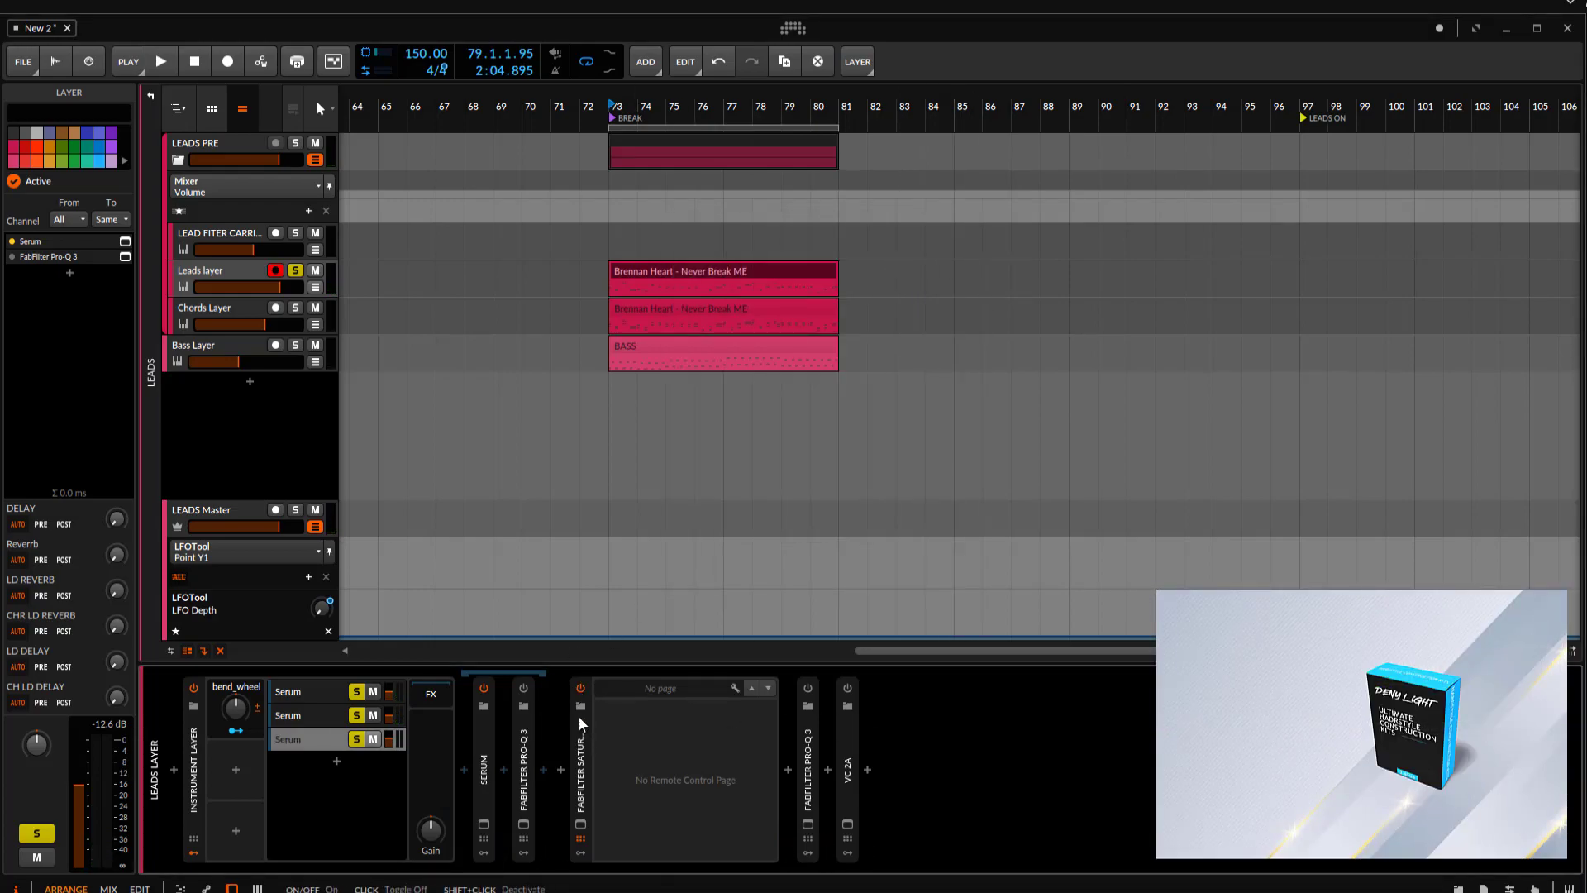
left_click(581, 823)
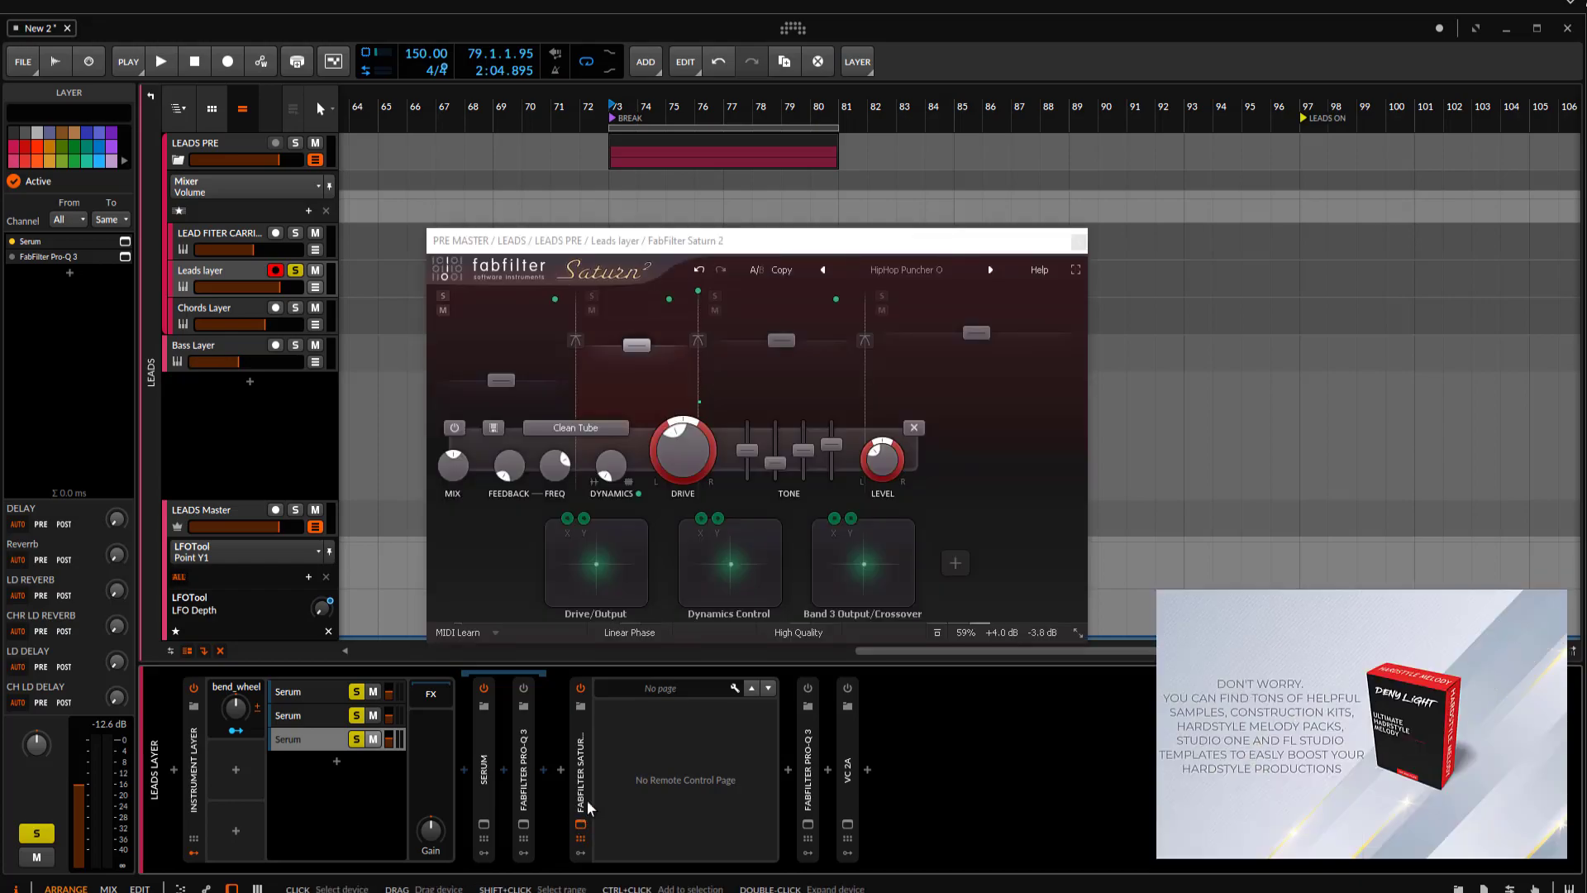
left_click(936, 274)
mouse_move(908, 291)
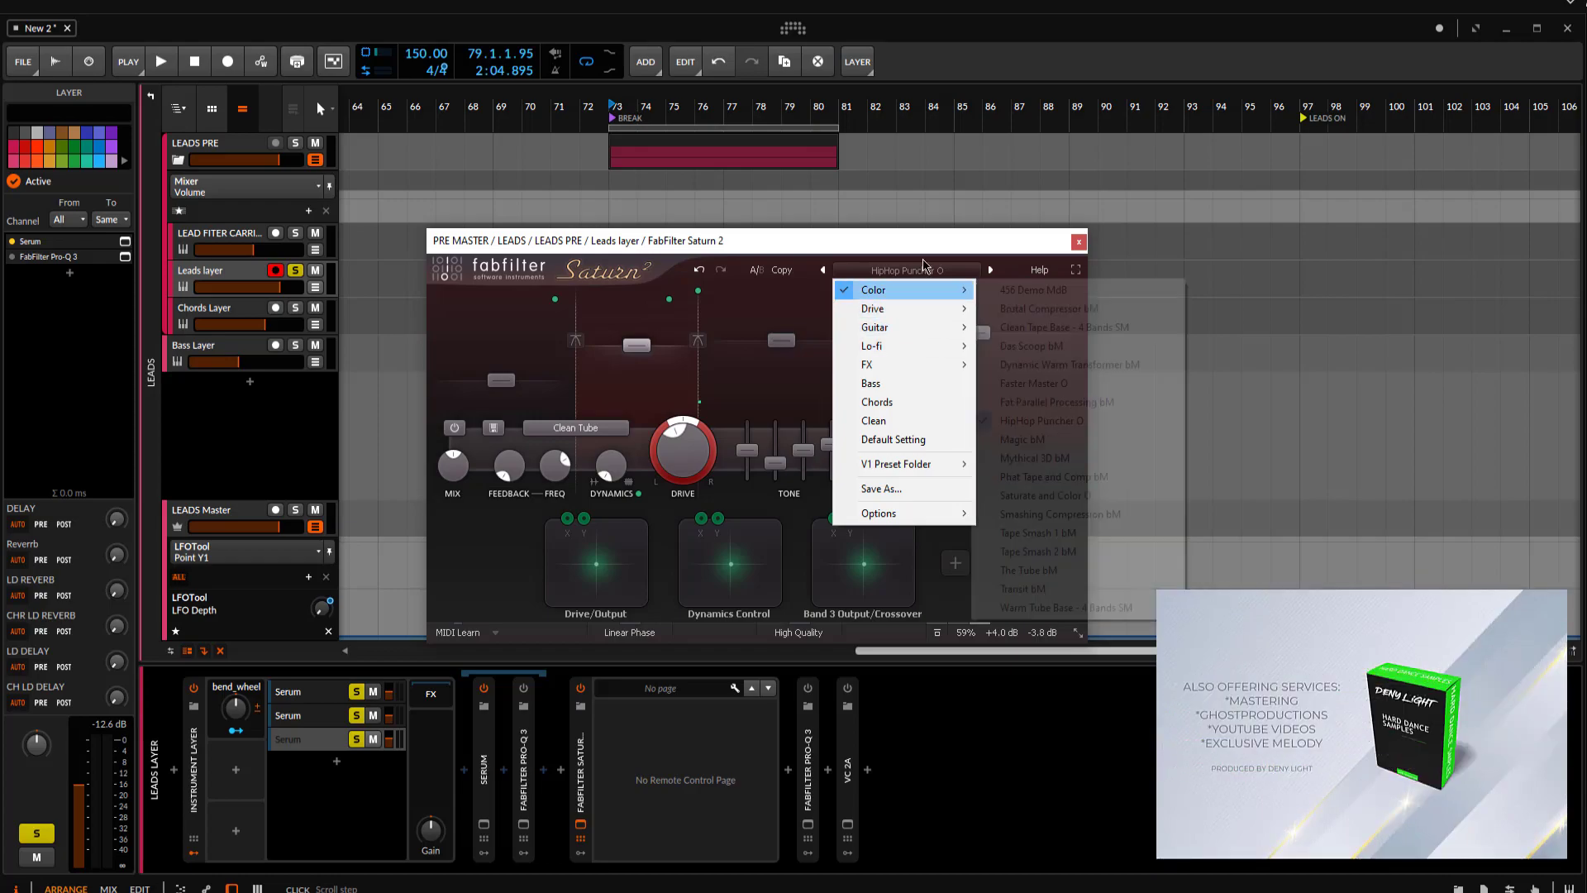
left_click(924, 236)
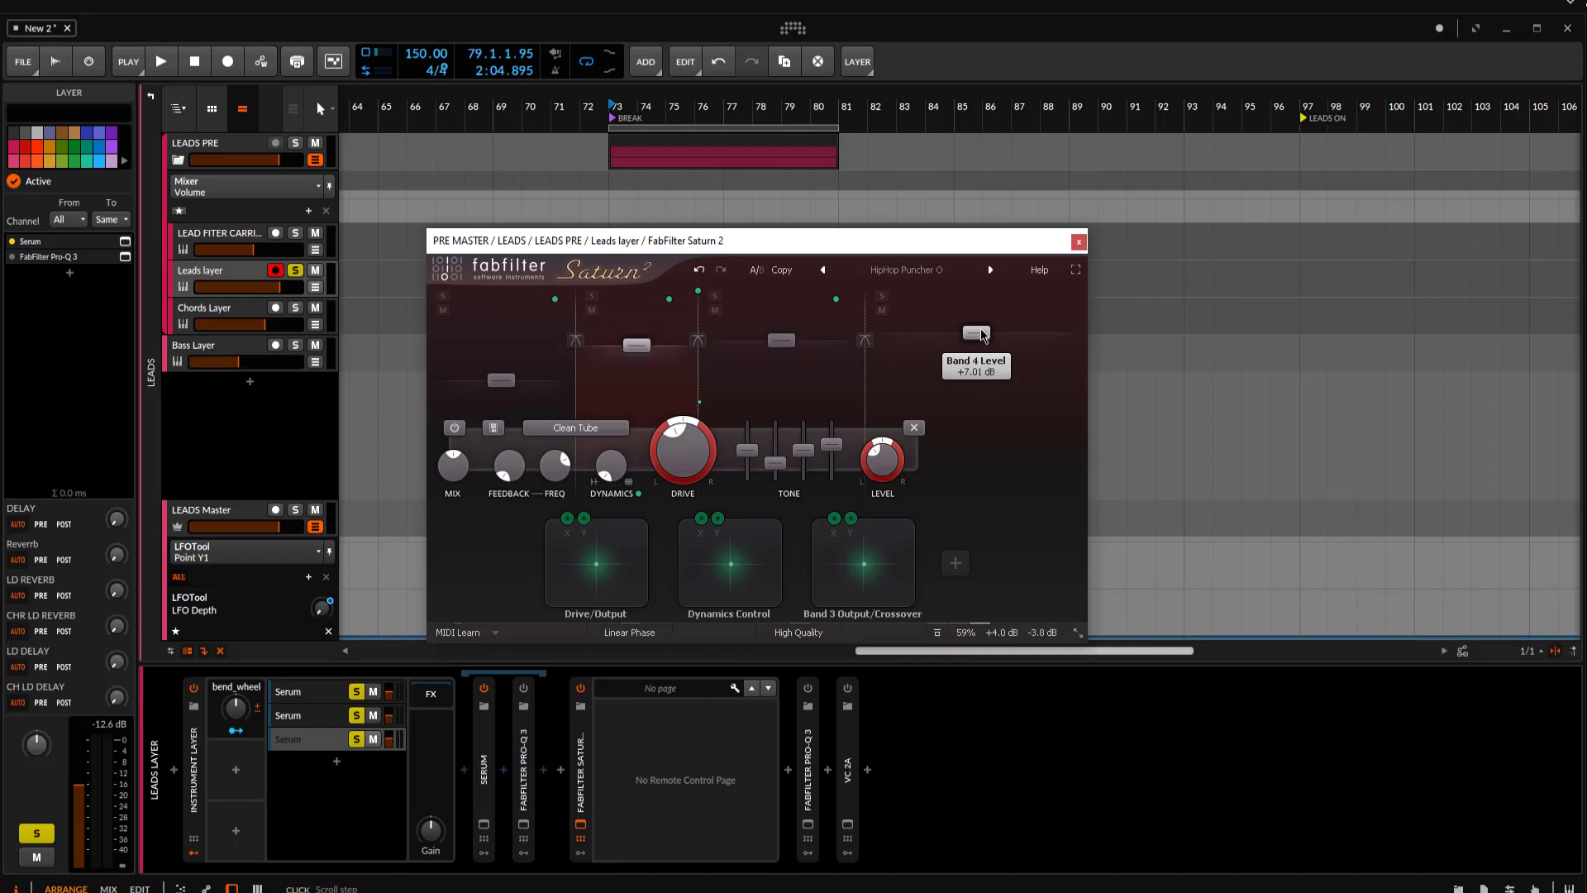
key("space")
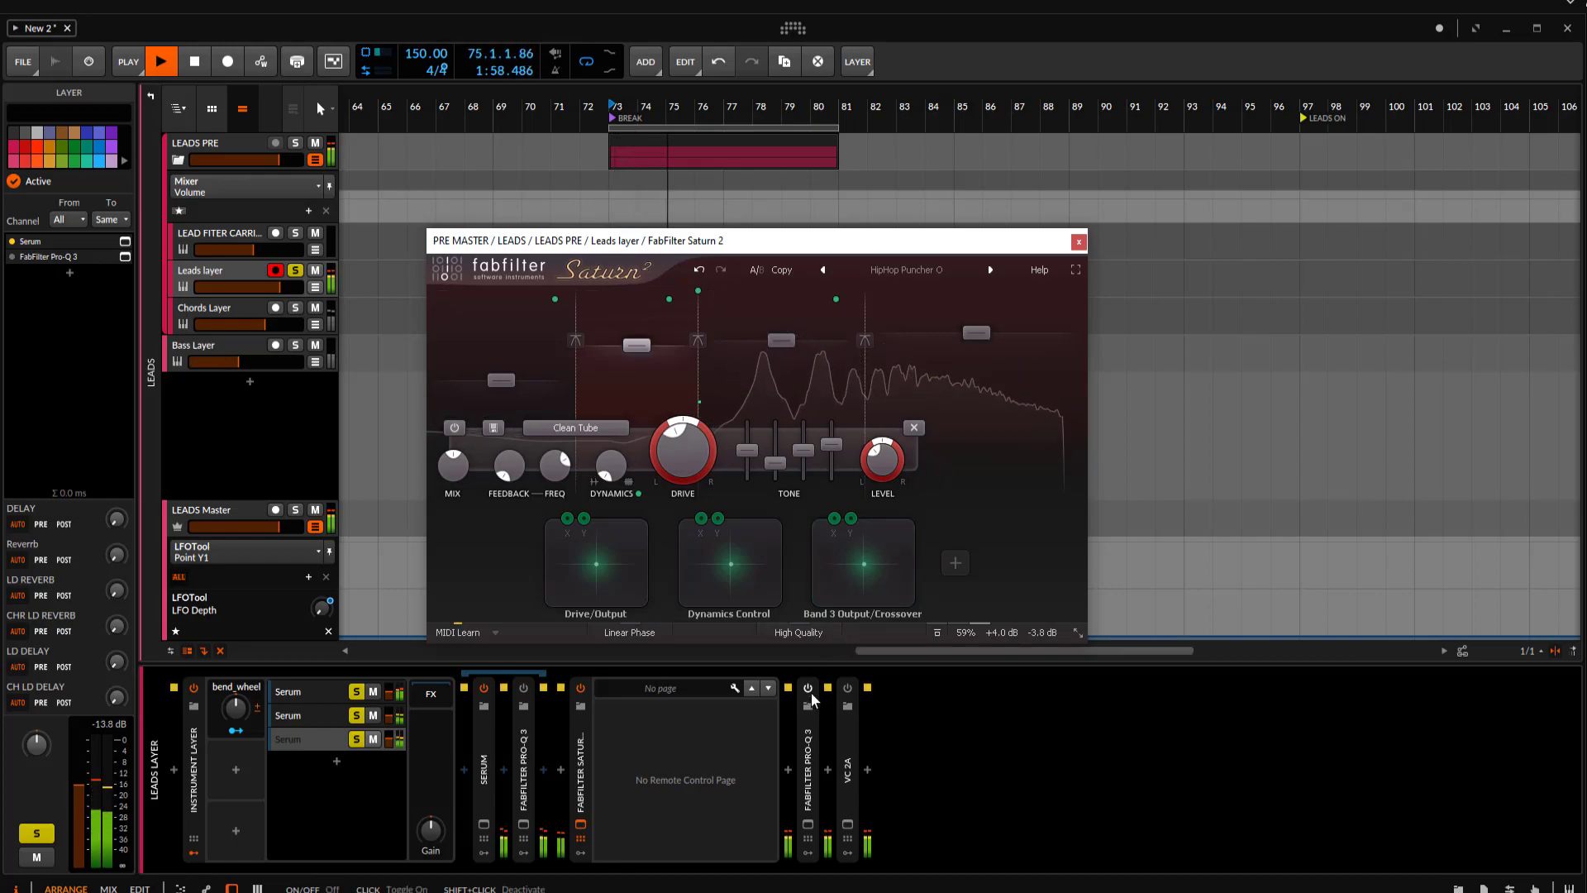
key("space")
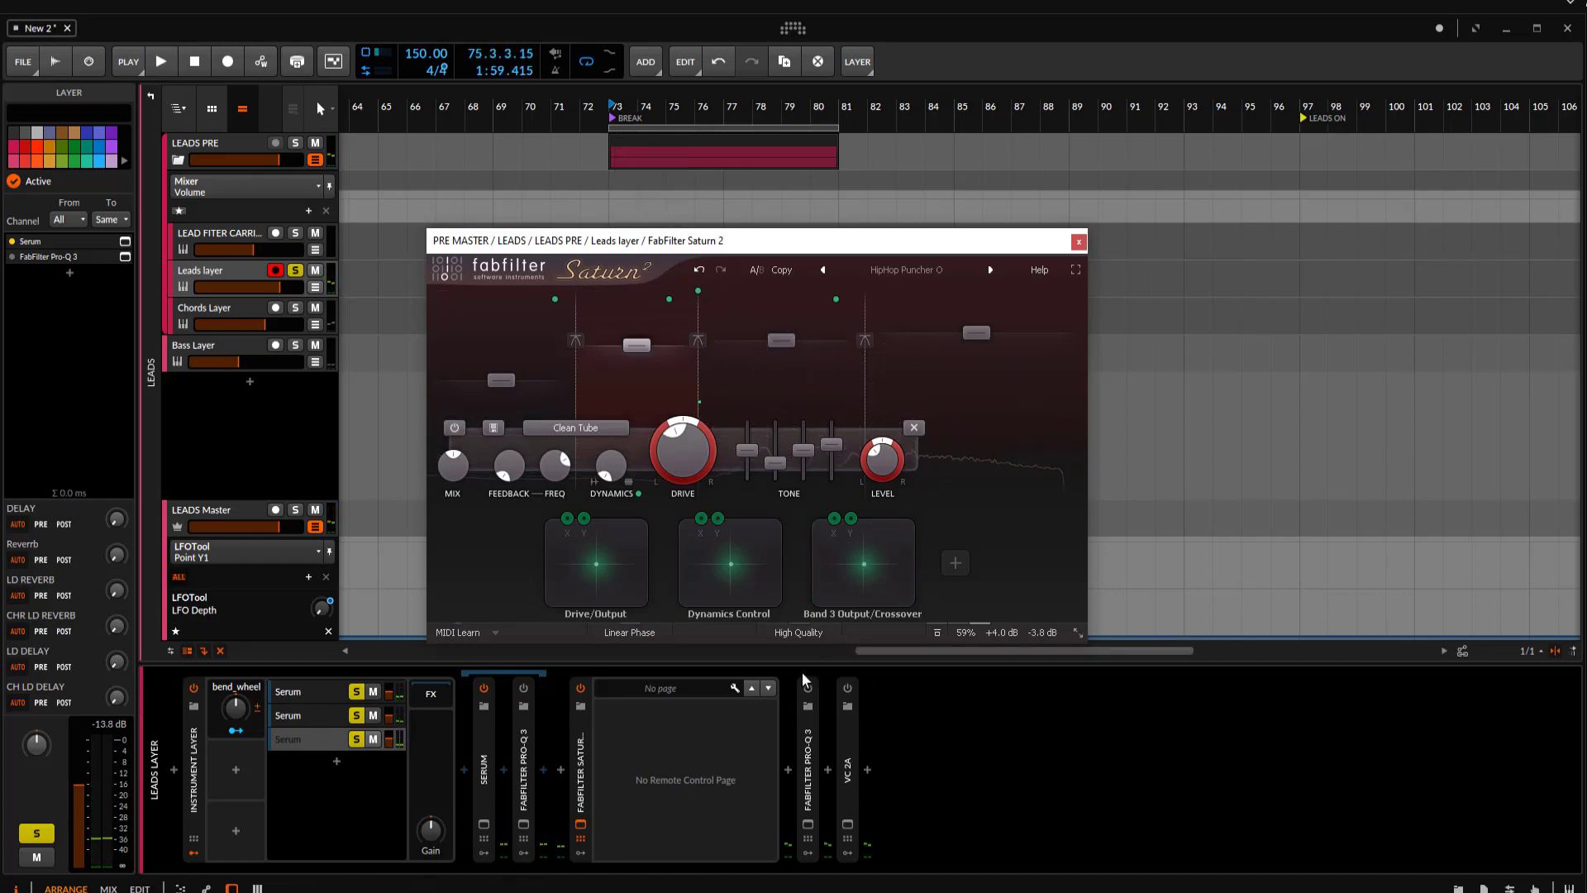
Enable the Pro-Q 3 after Saturn 2, examine its bands, listen to the leads through it and close its window.
left_click(808, 687)
left_click(808, 826)
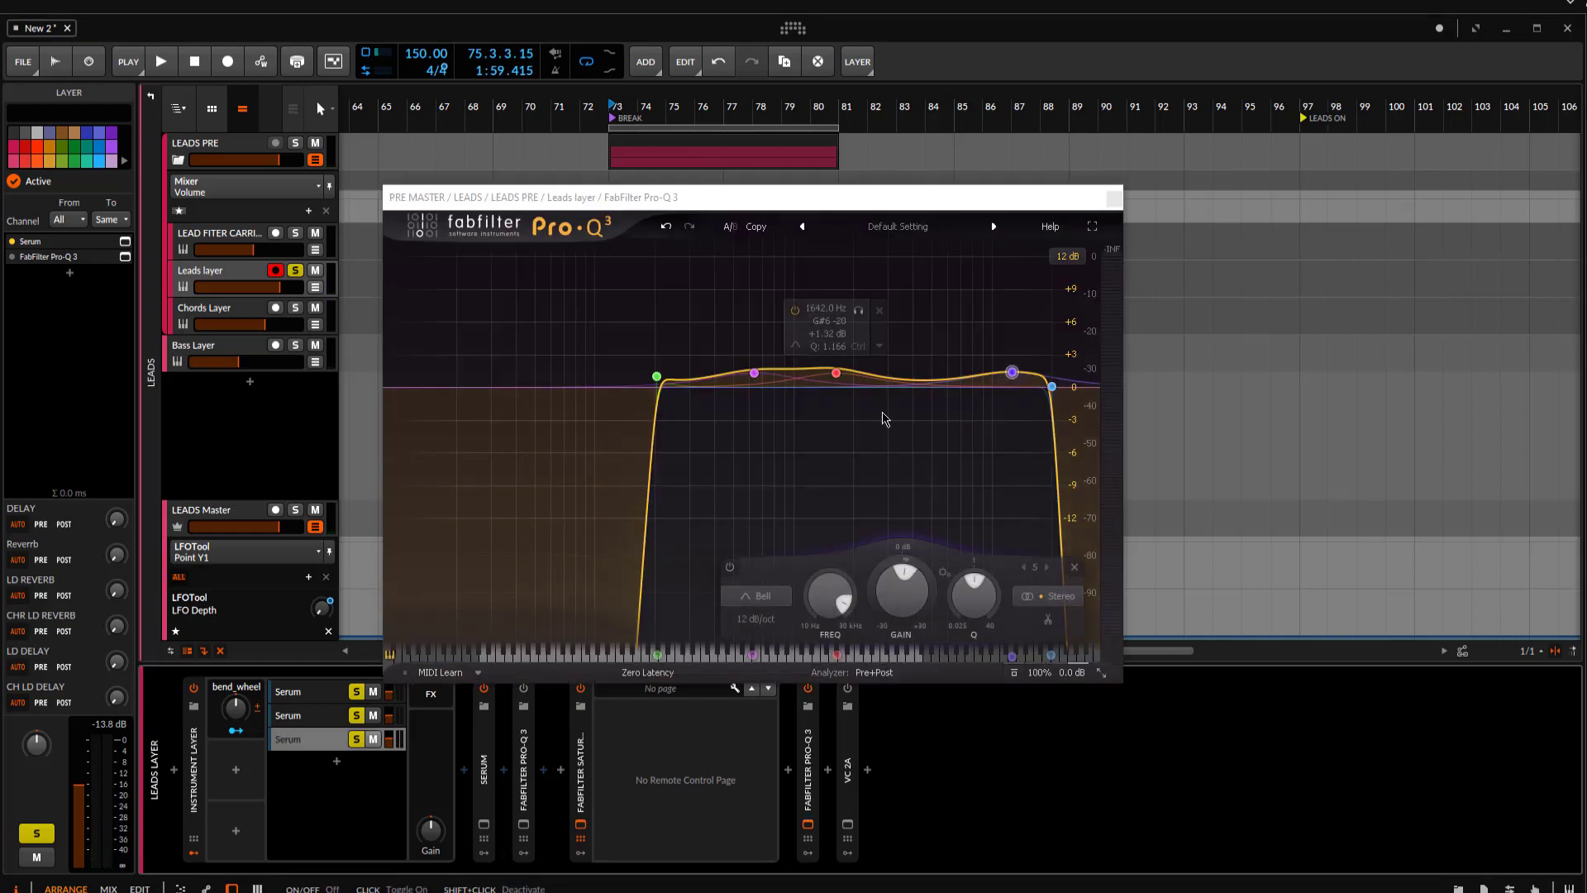
key("space")
left_click_drag(867, 407, 703, 326)
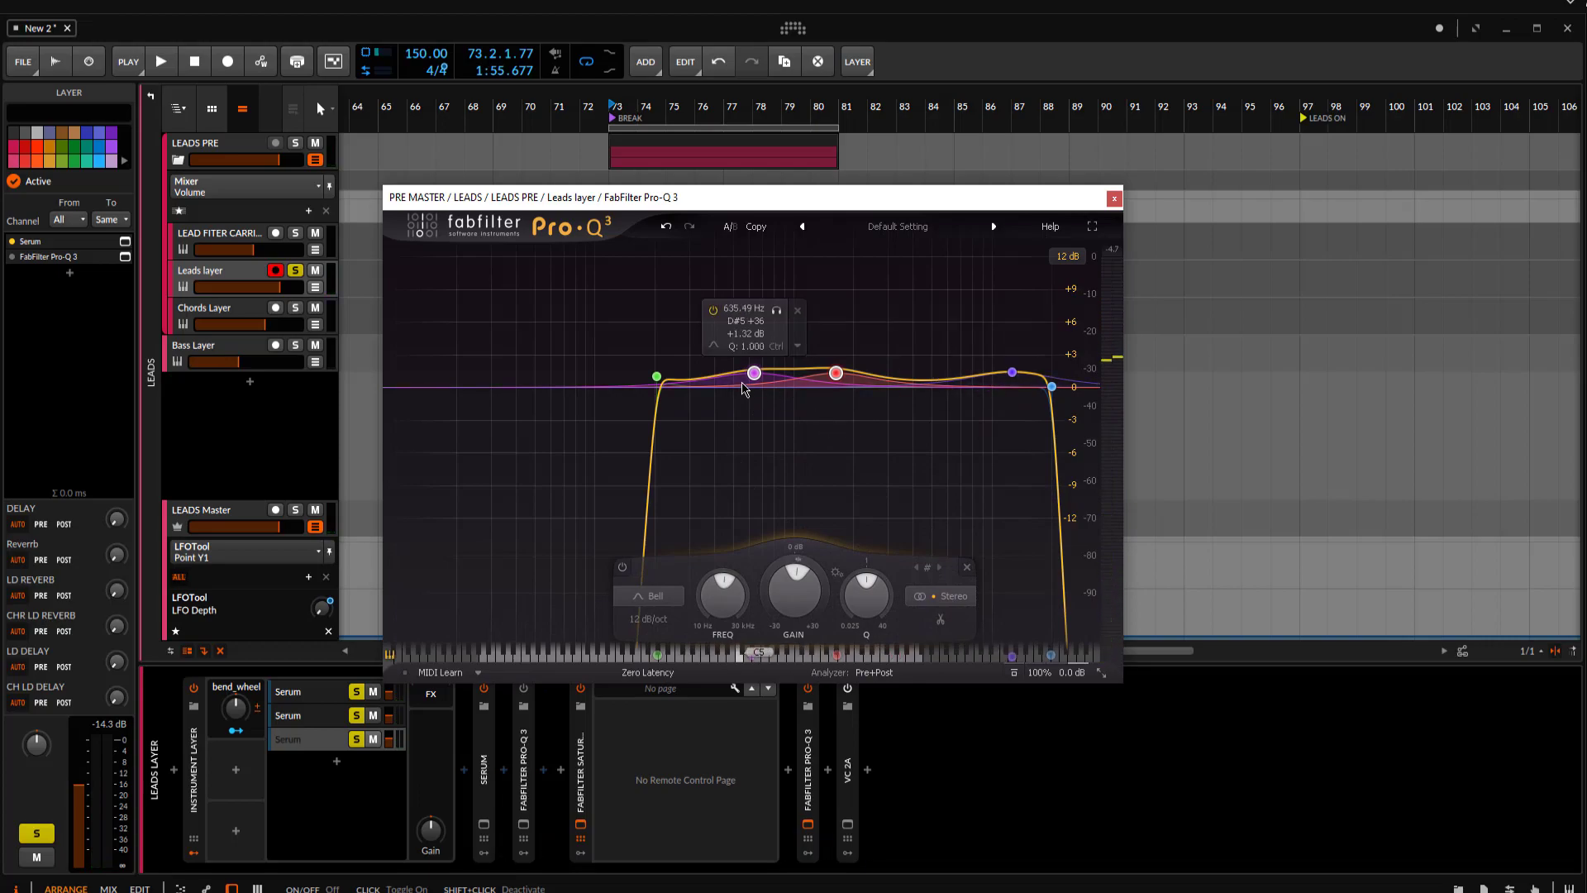
left_click(1013, 374)
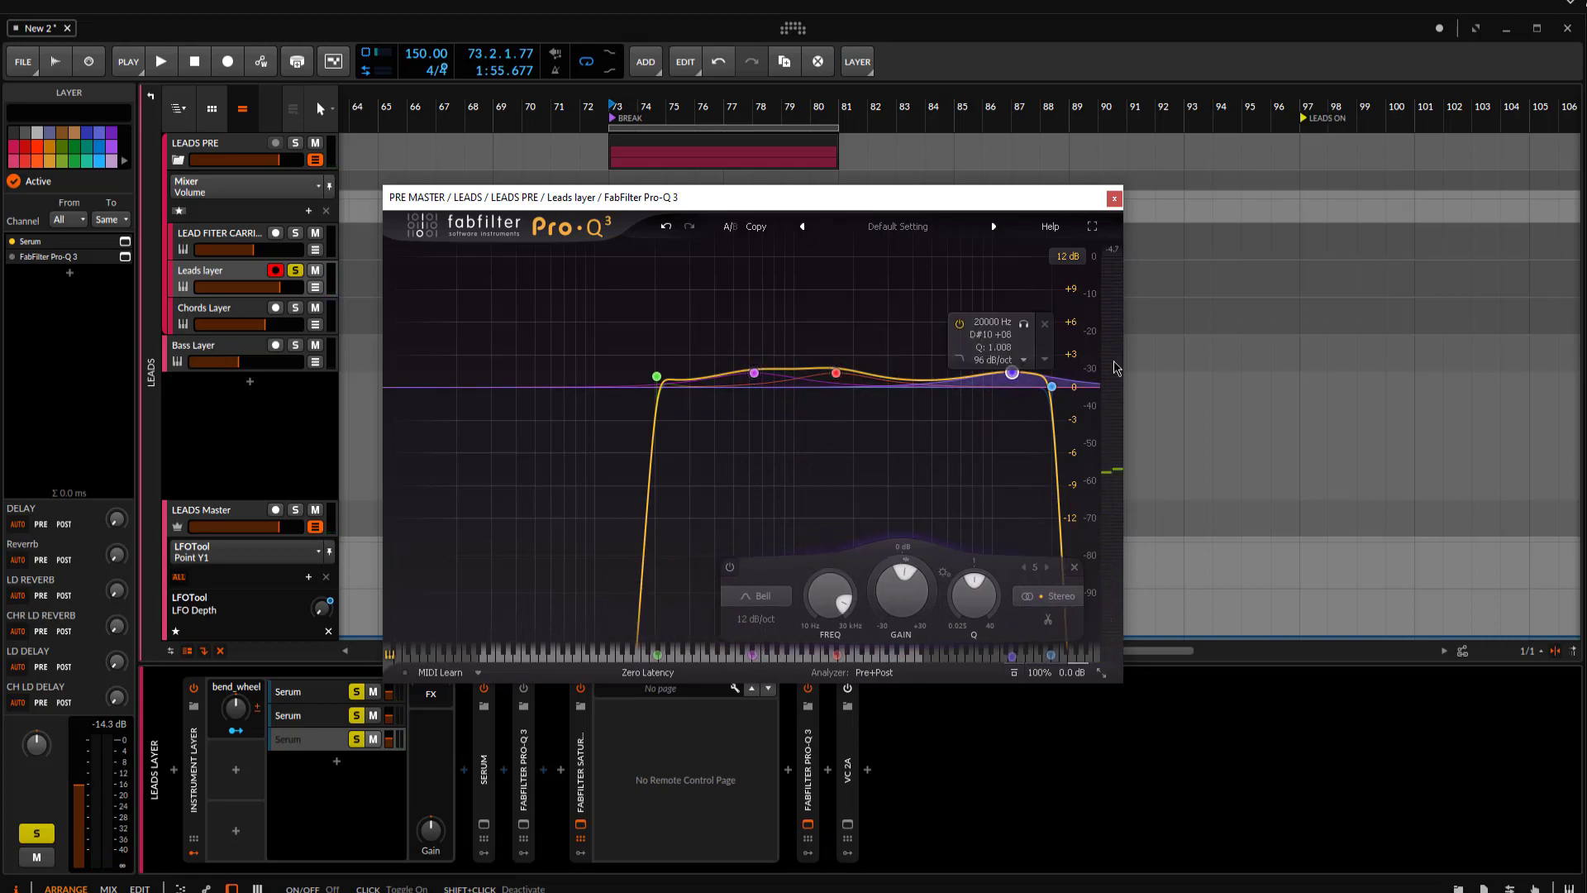
key("space")
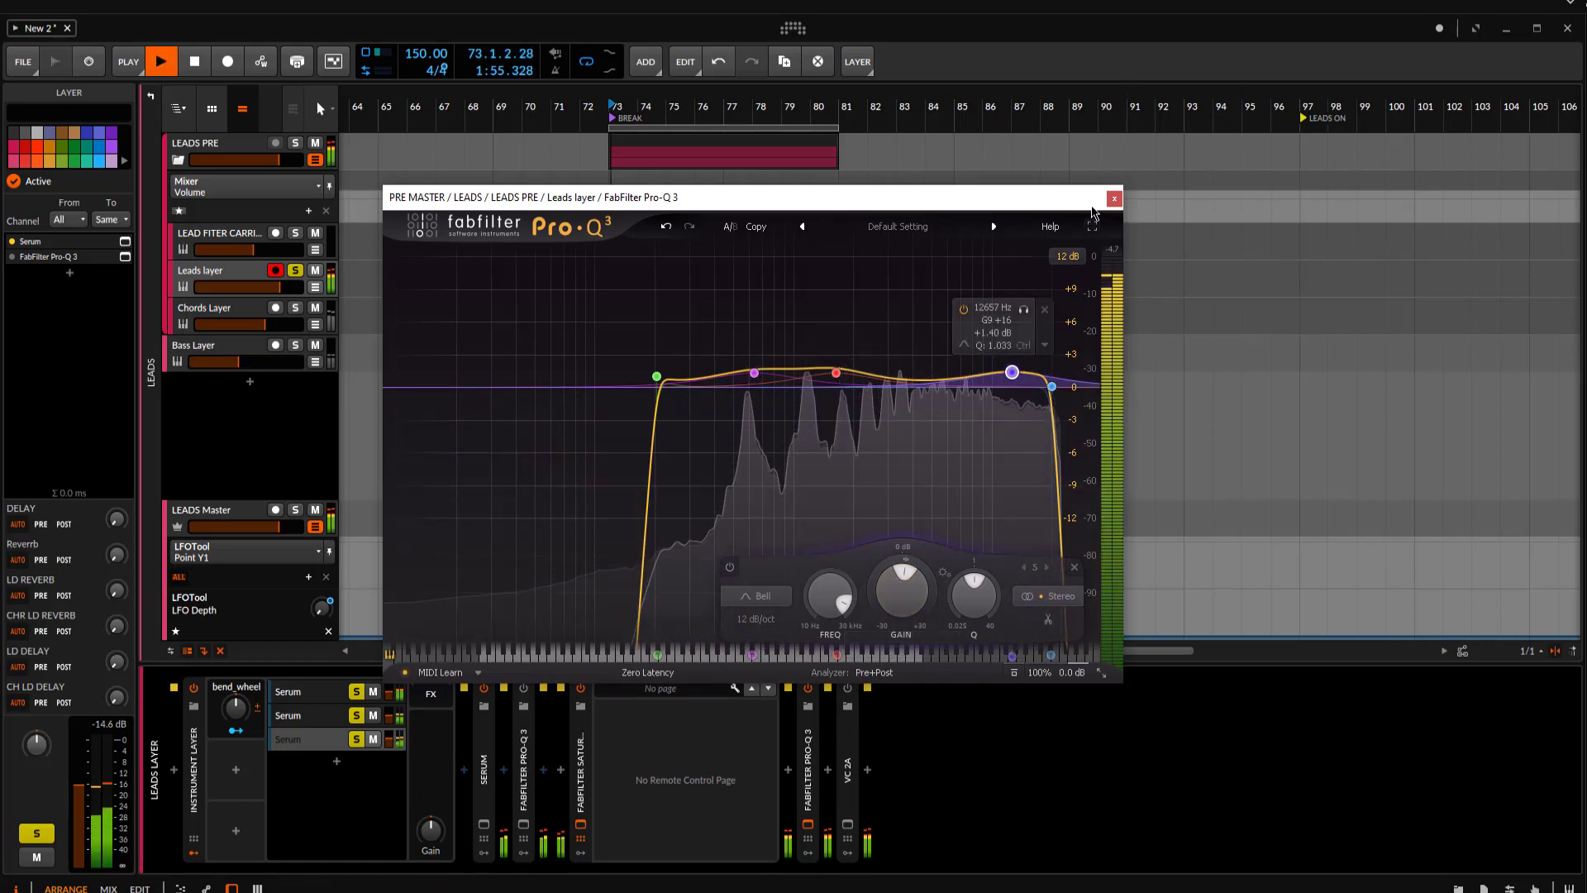
left_click(1115, 199)
key("space")
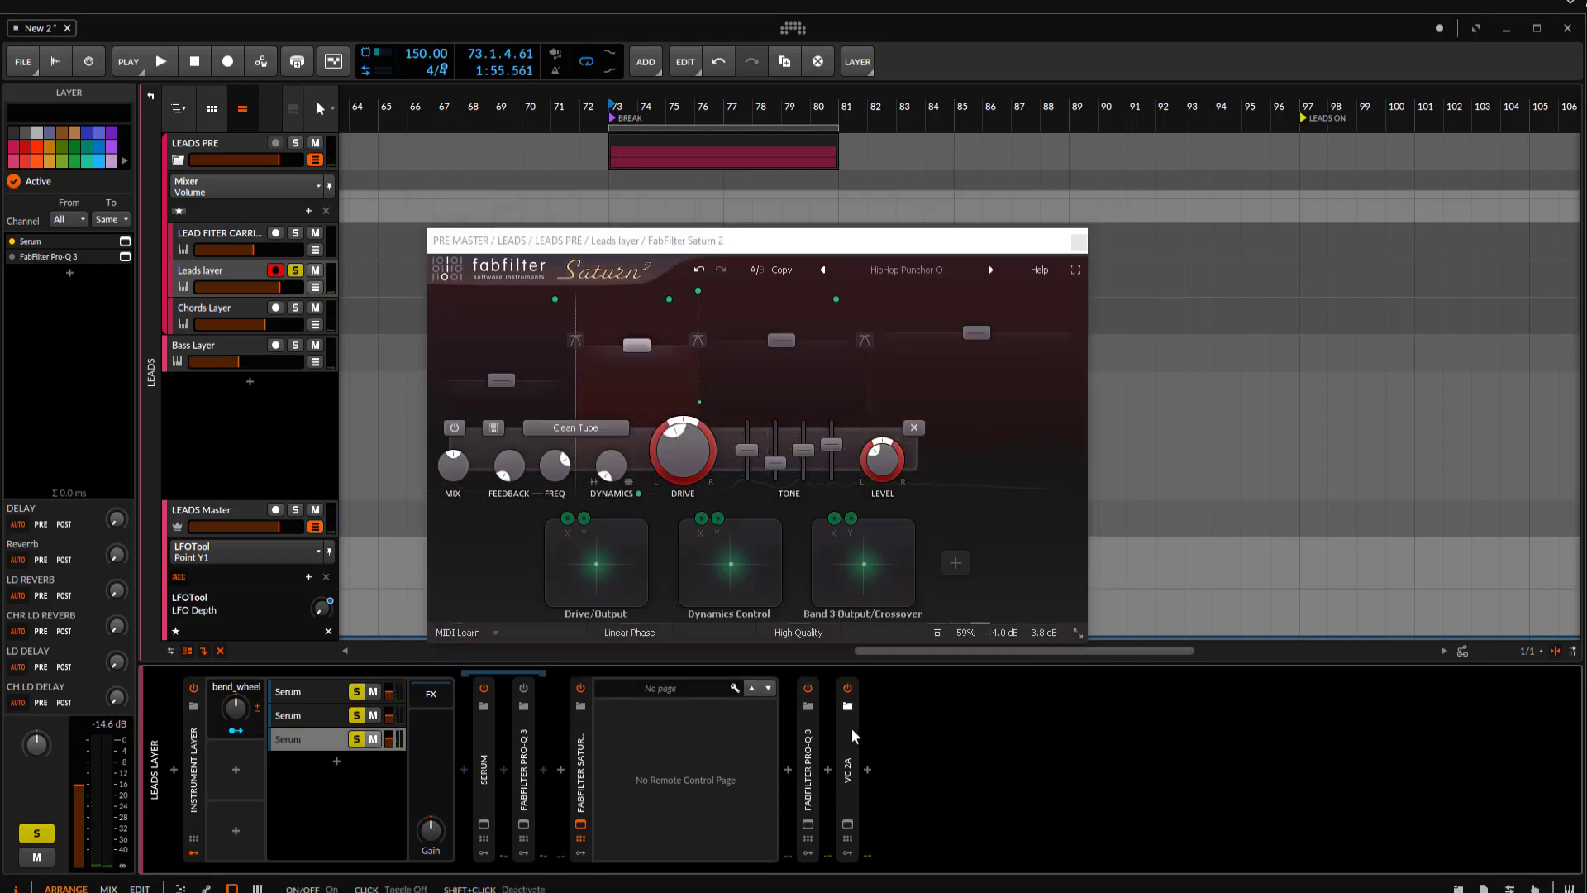
Open the enabled VC 2A compressor, close the Saturn 2 window and play the leads through the compressor.
left_click(848, 824)
left_click(1099, 248)
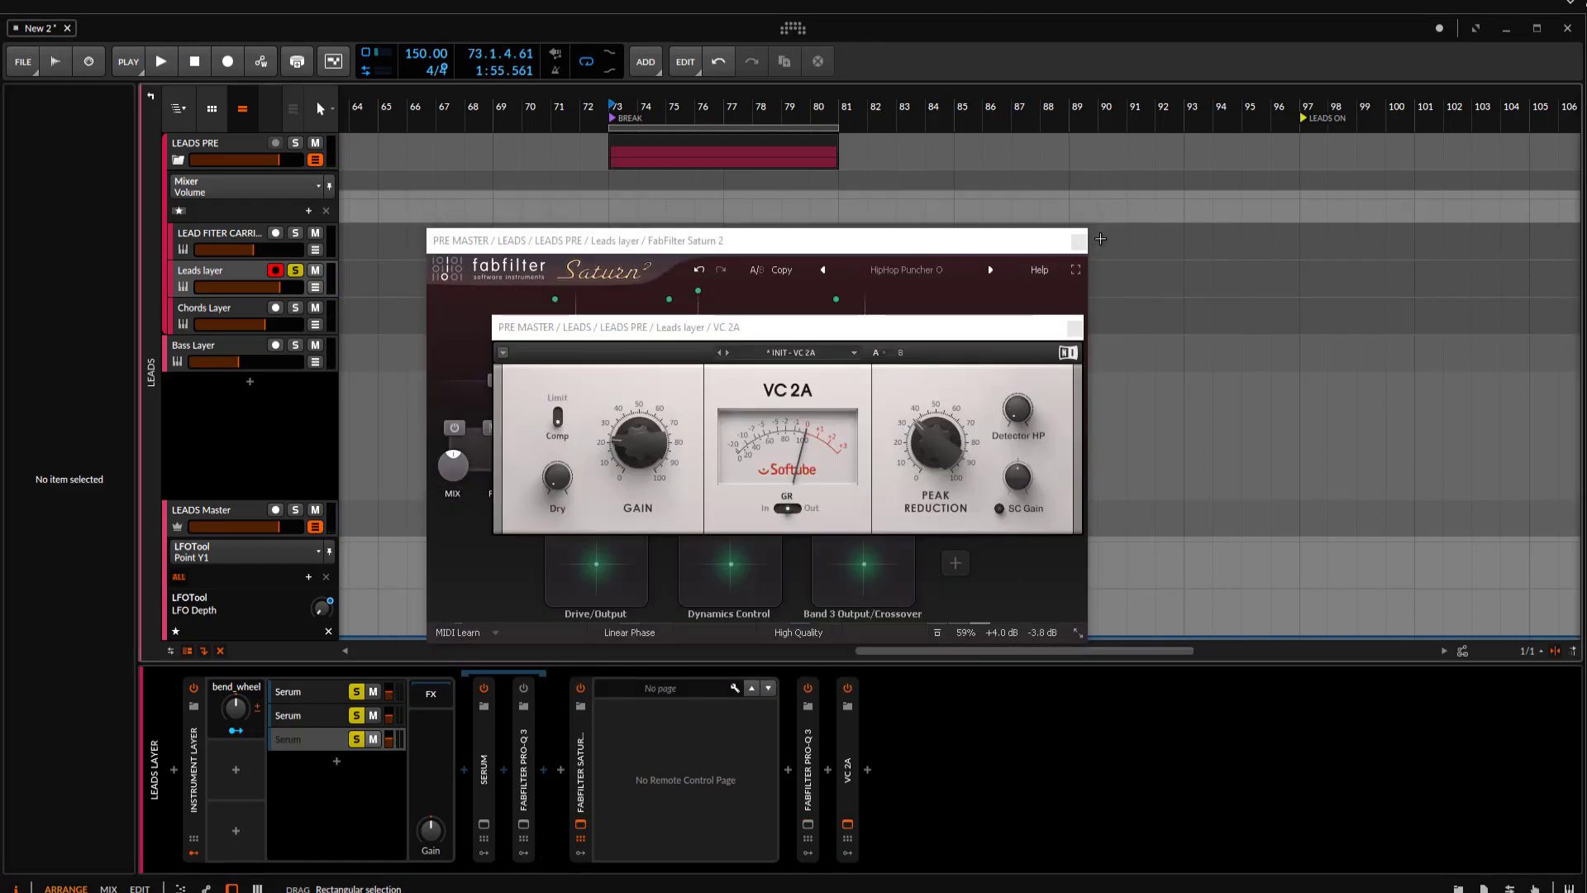
left_click(1078, 243)
key("space")
key("space")
key("space")
Select the Leads layer track, check the VC 2A's peak reduction, and compare the sound with the compressor bypassed and active.
left_click(234, 278)
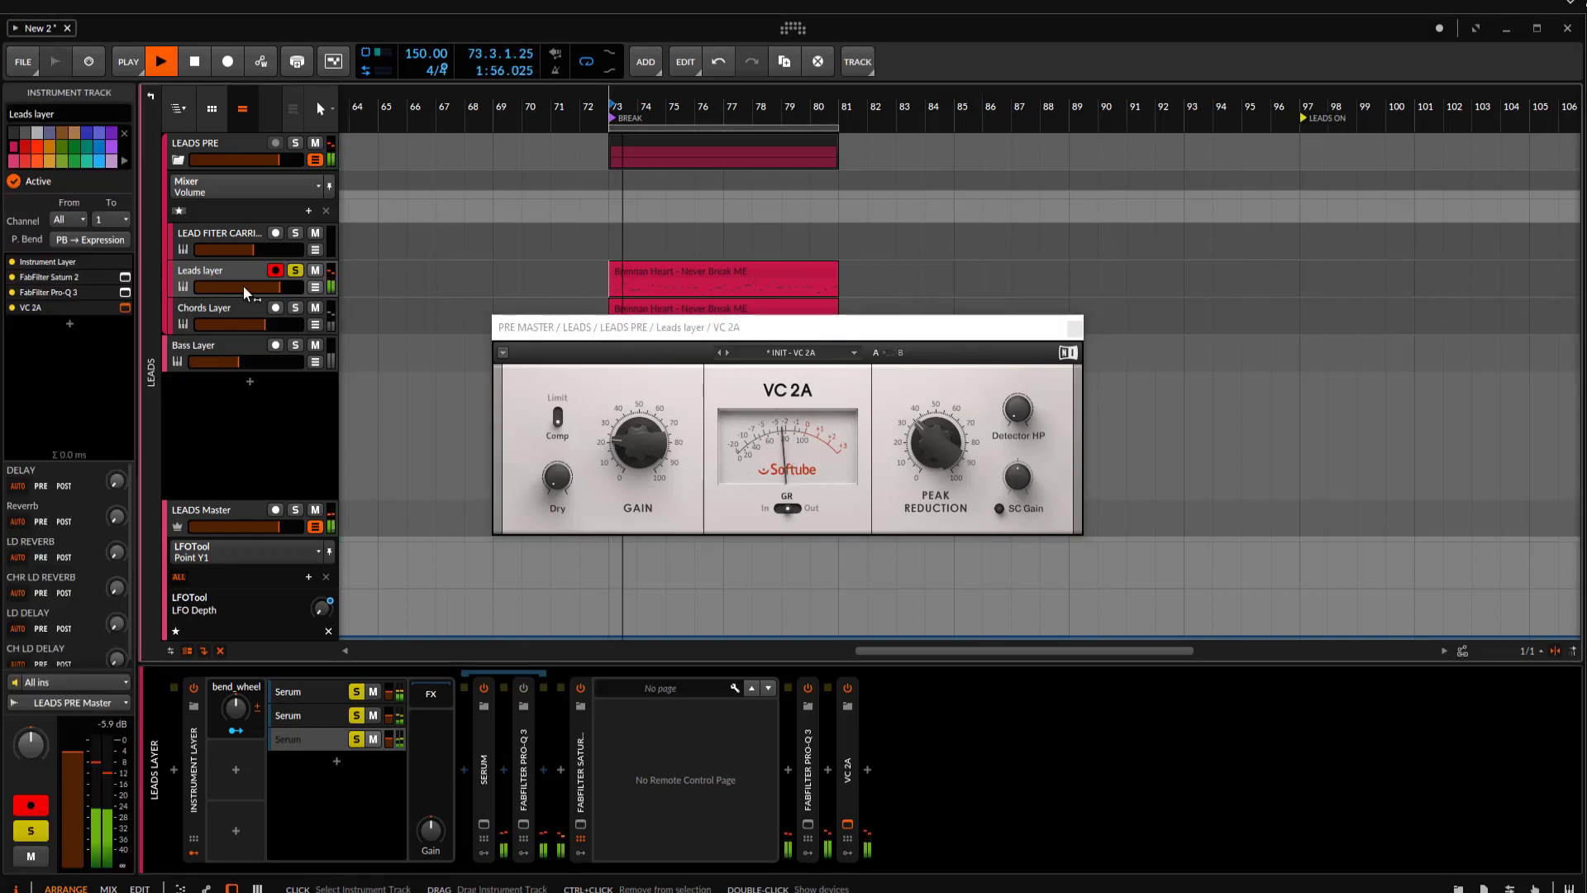
key("space")
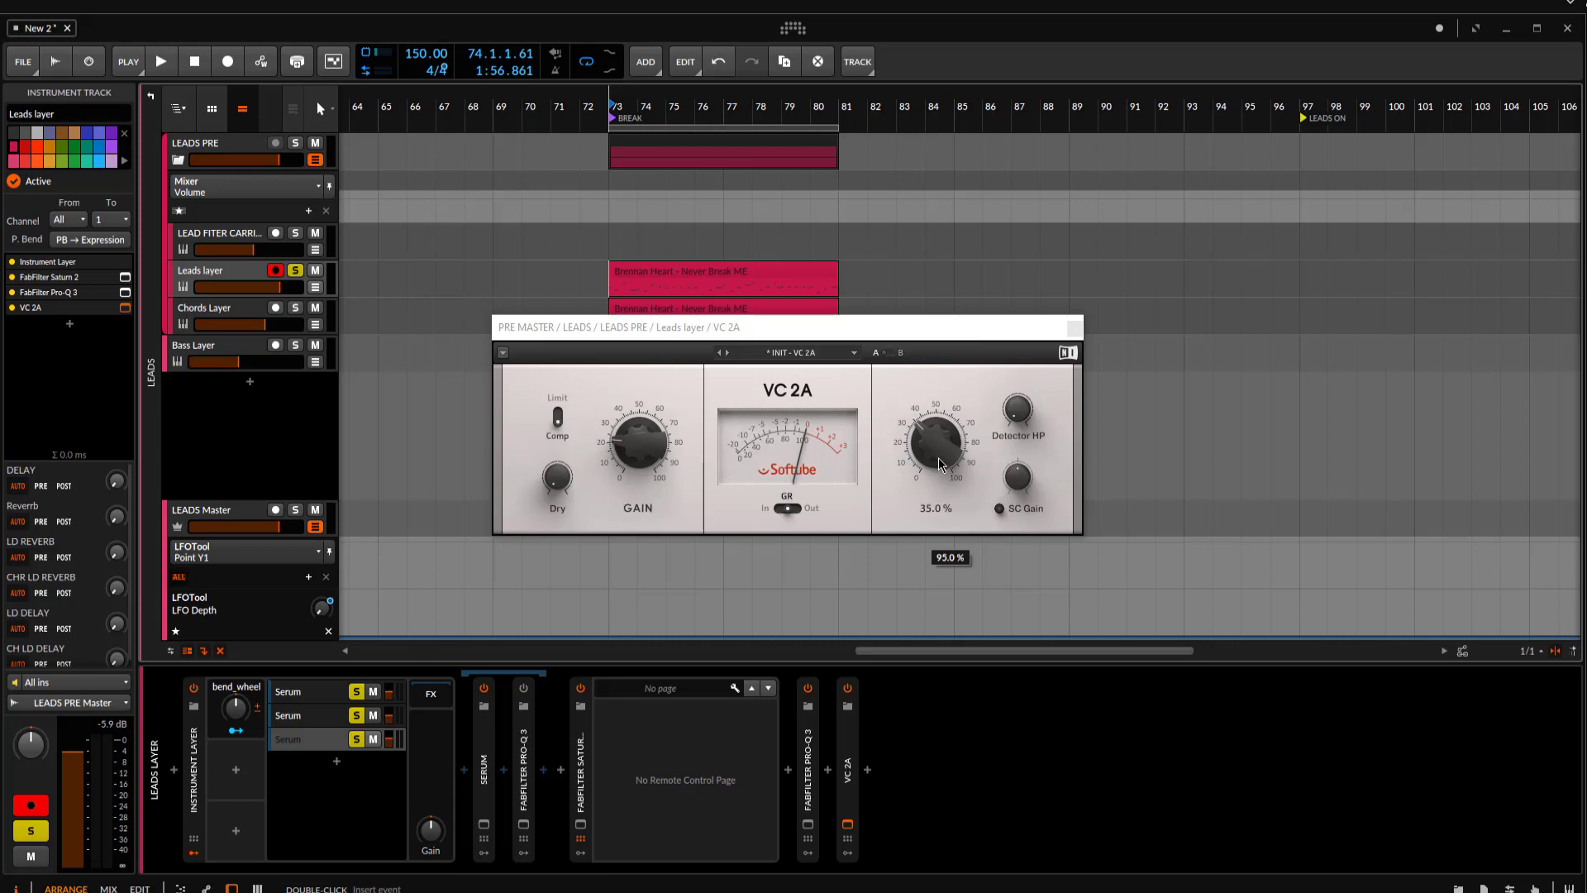
key("space")
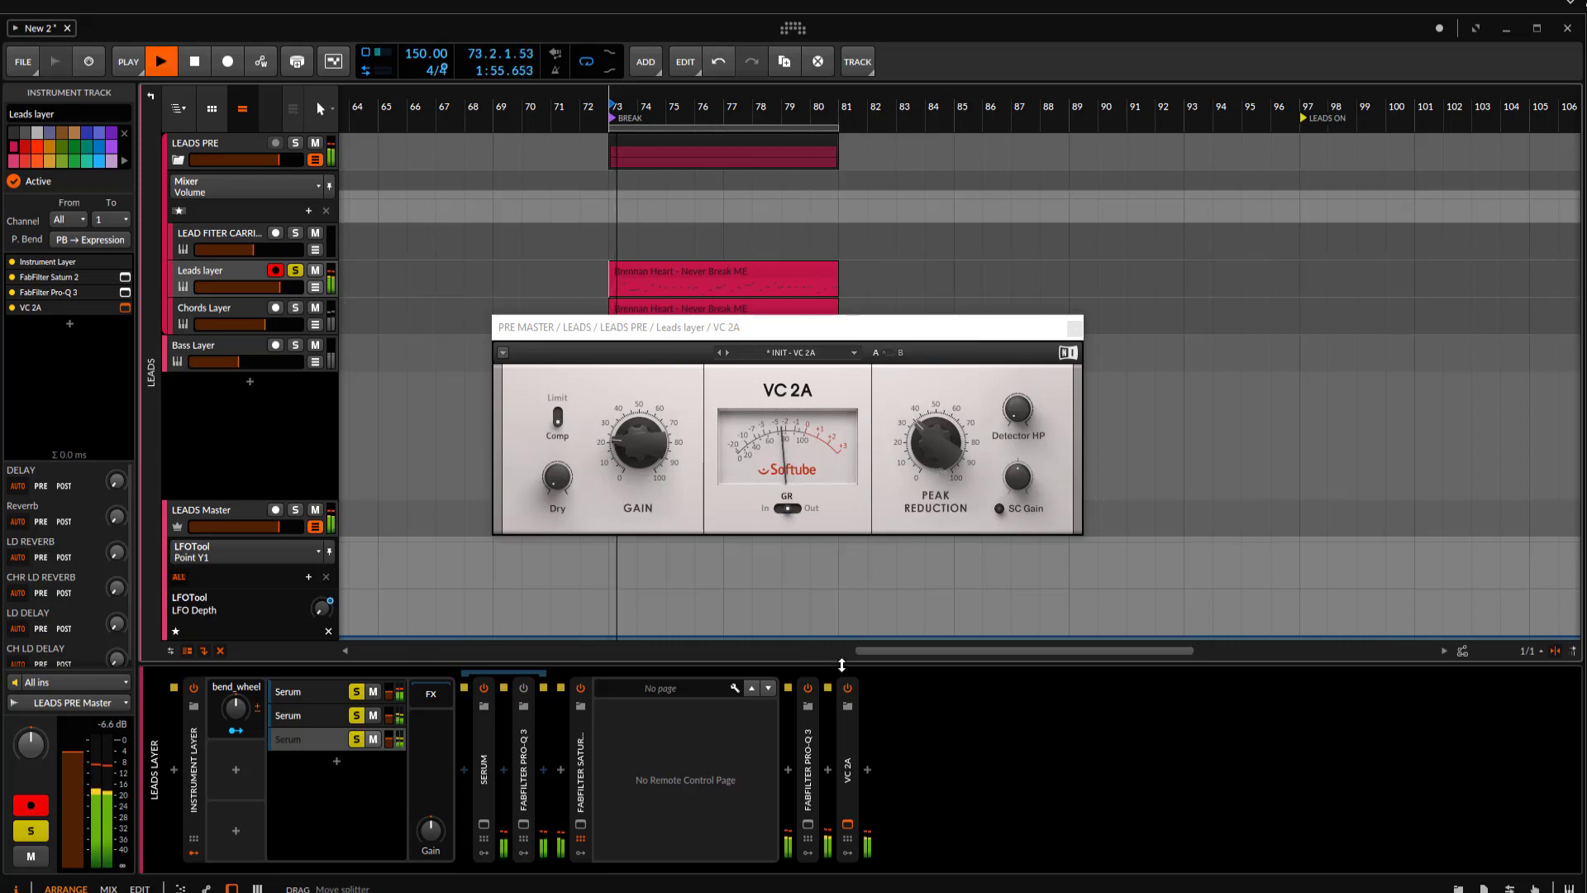
right_click(807, 768)
left_click(984, 762)
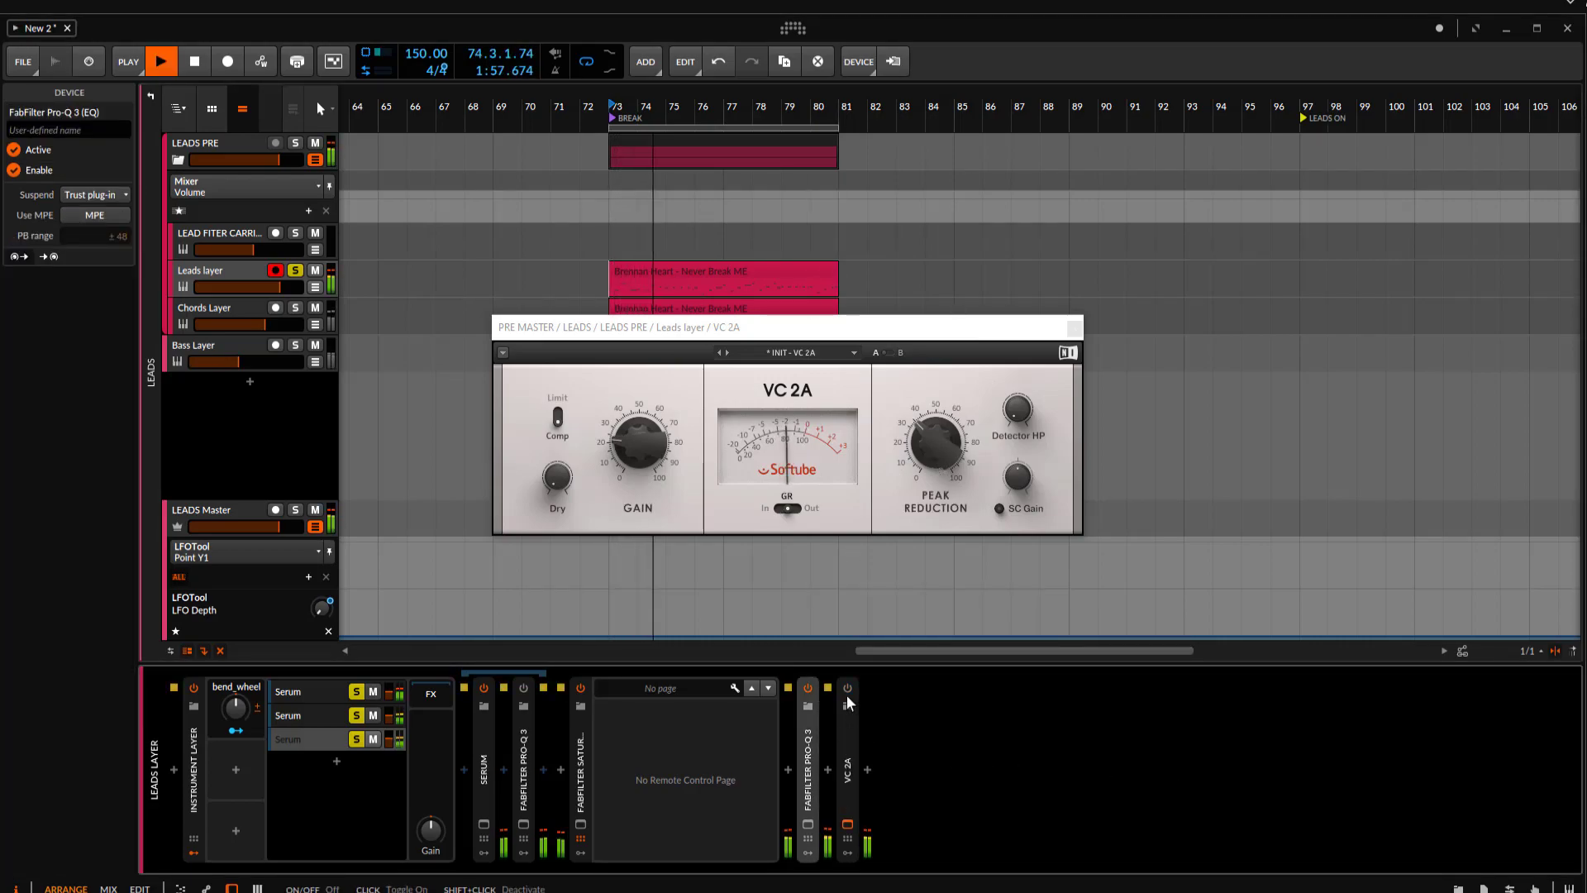
key("space")
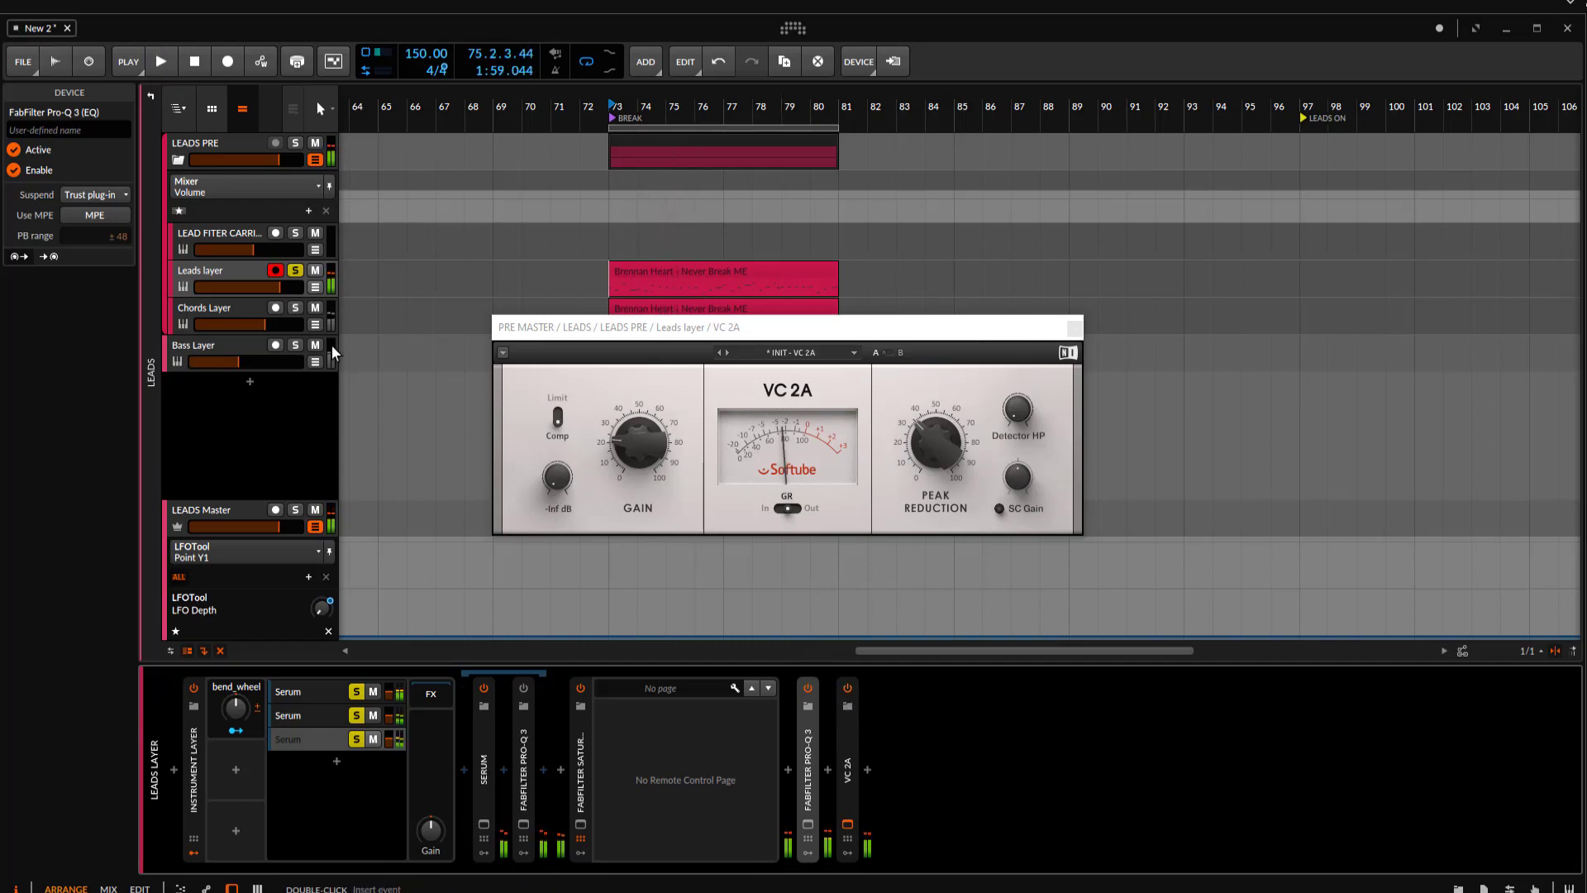
Raise the Leads layer track's LD REVERB send to about -24.5 dB and play the result.
left_click(240, 271)
left_click_drag(116, 547, 117, 514)
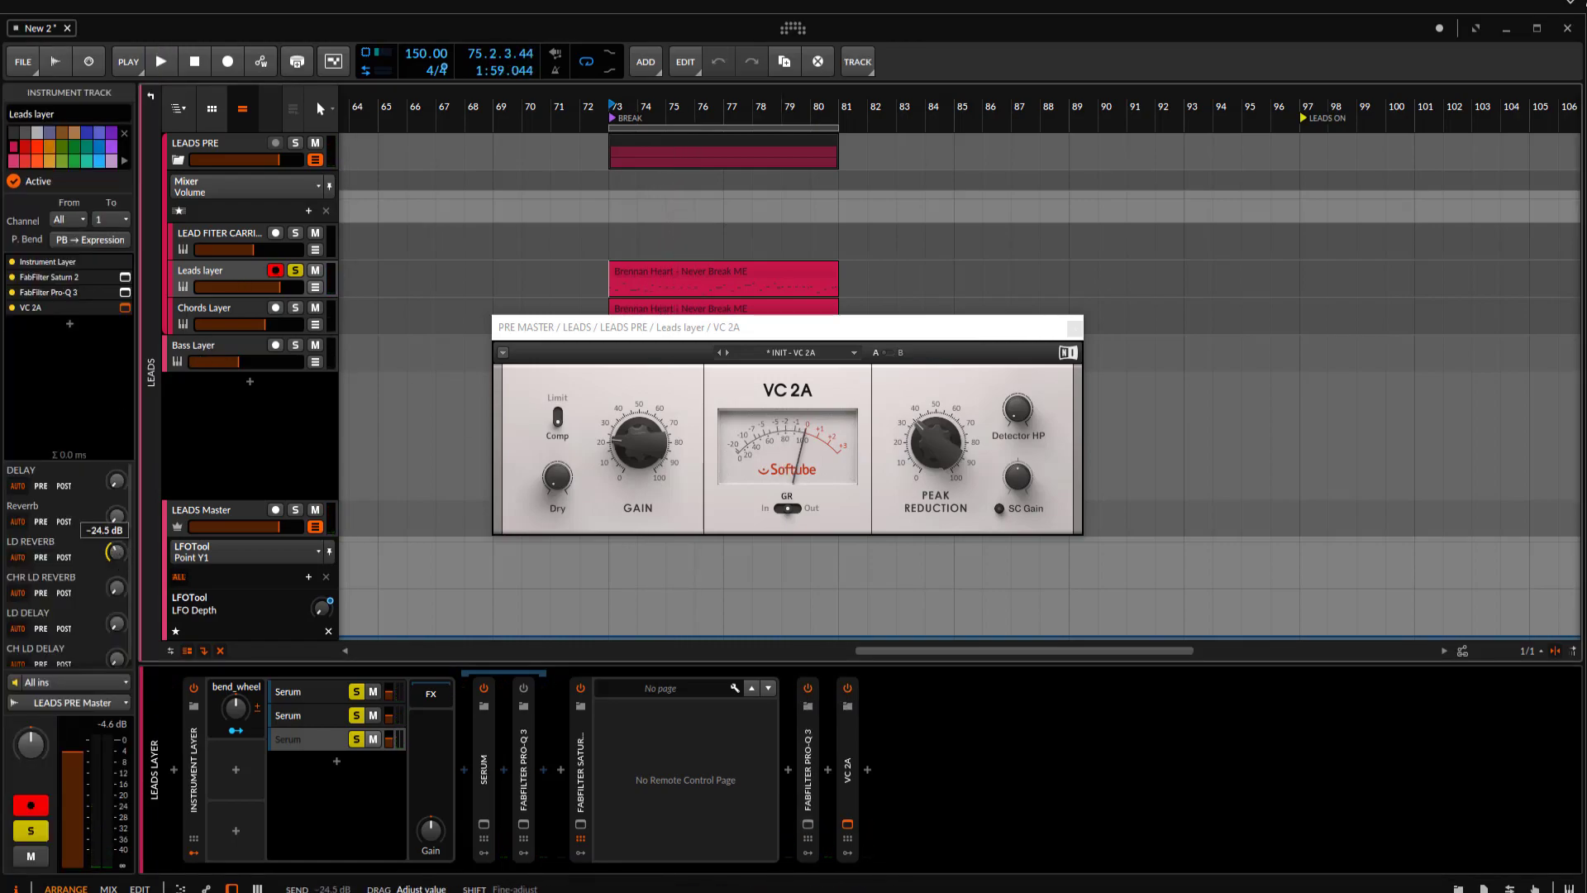
key("space")
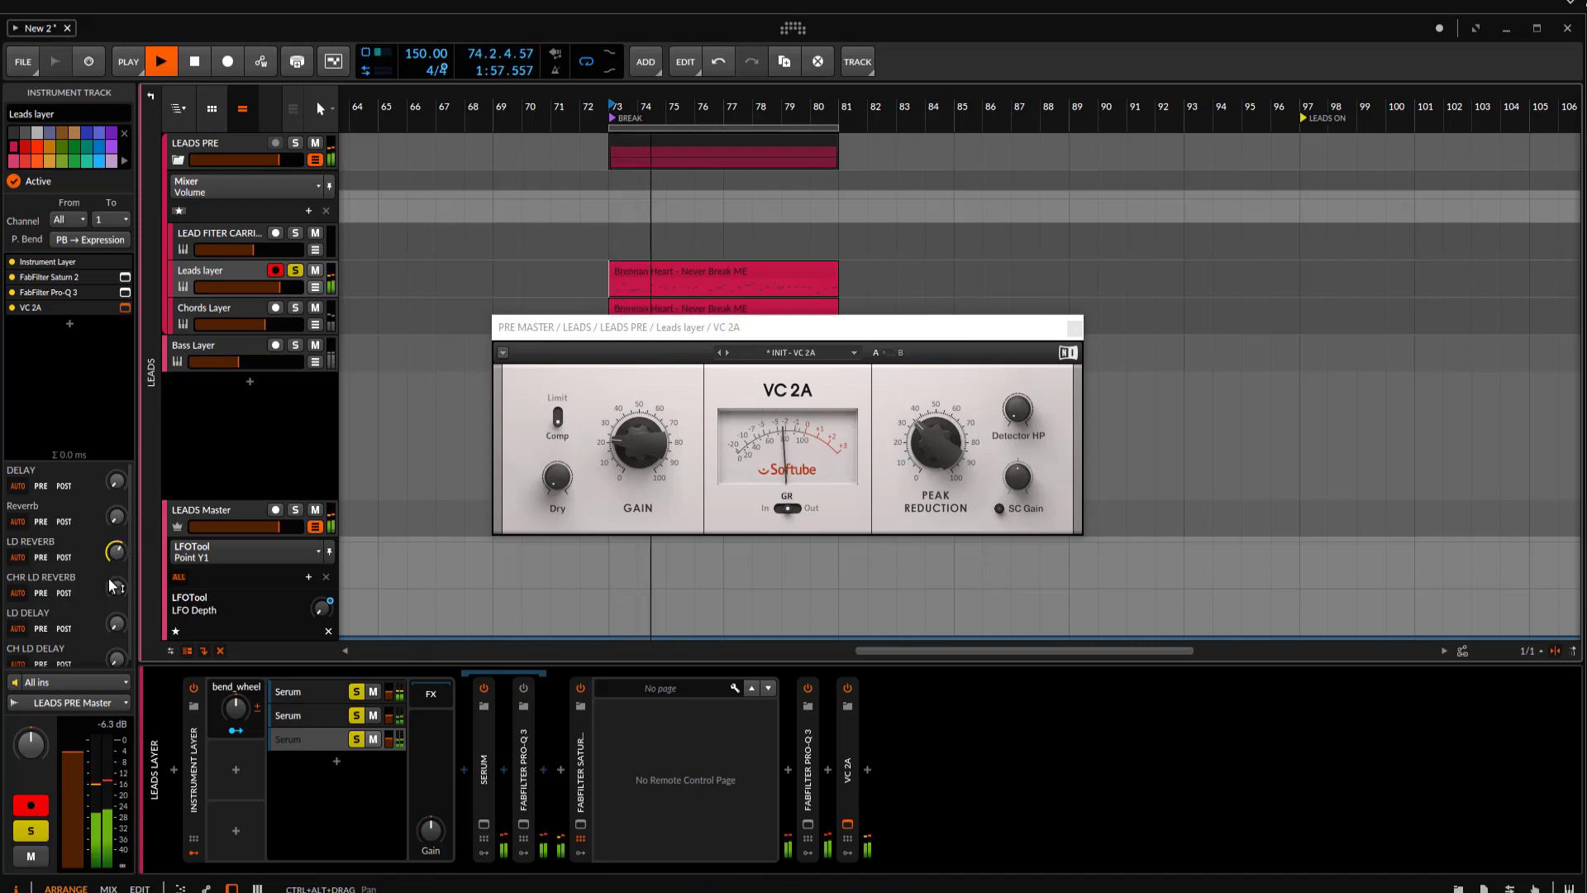
key("space")
Set the Leads layer's LD DELAY send to about -1.1 dB, turn the LD REVERB send fully down and play the lead.
left_click_drag(116, 552, 117, 607)
left_click_drag(697, 248, 745, 175)
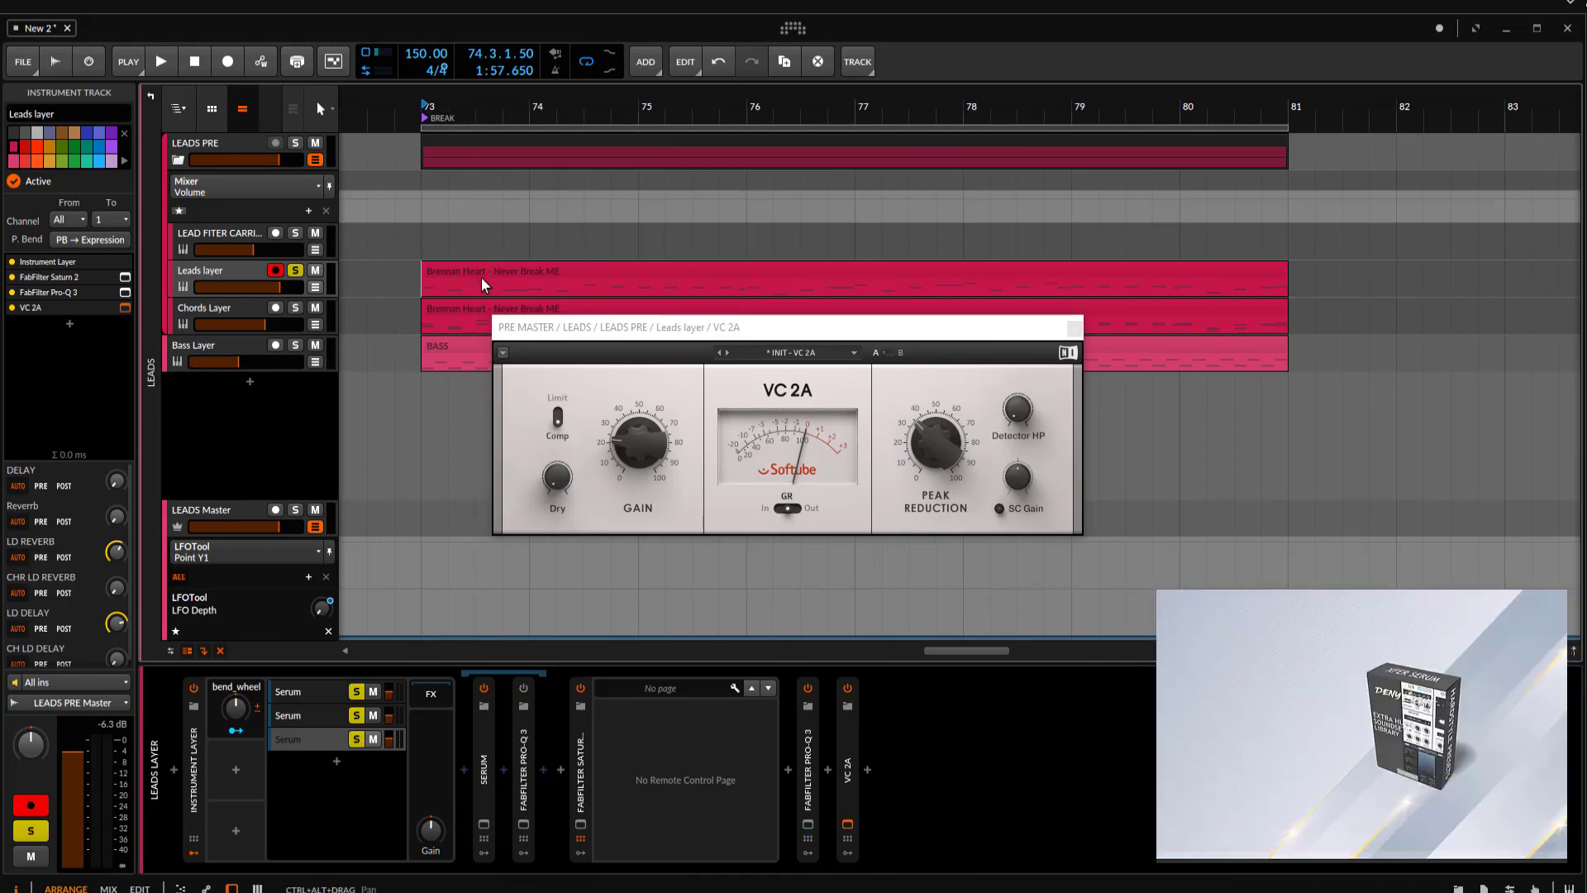
left_click_drag(117, 624, 120, 636)
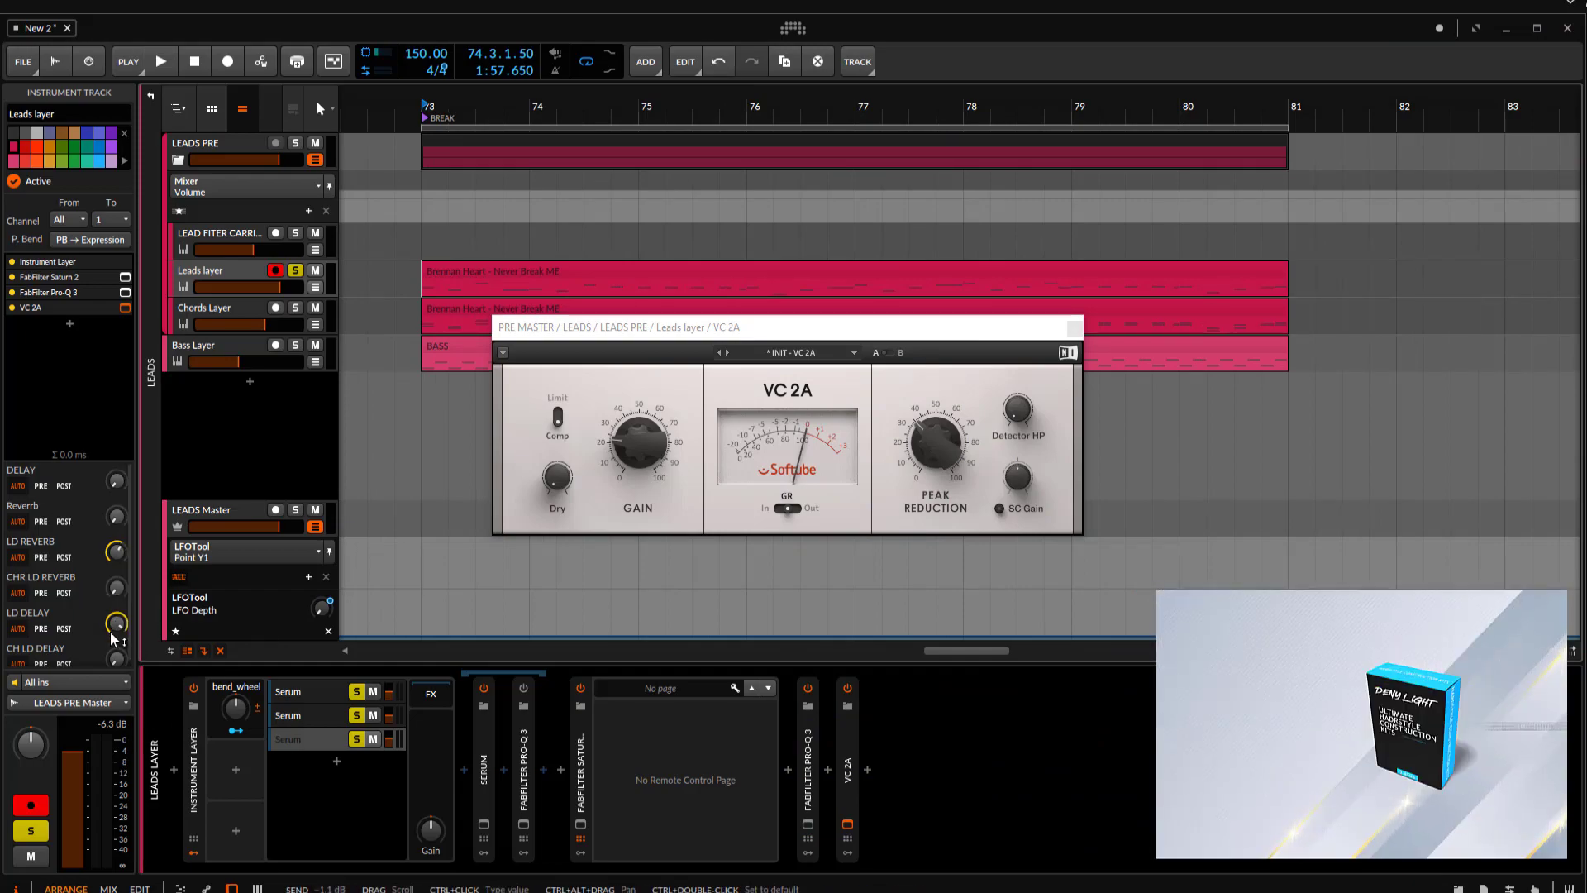
scroll(404, 413, "down", 4)
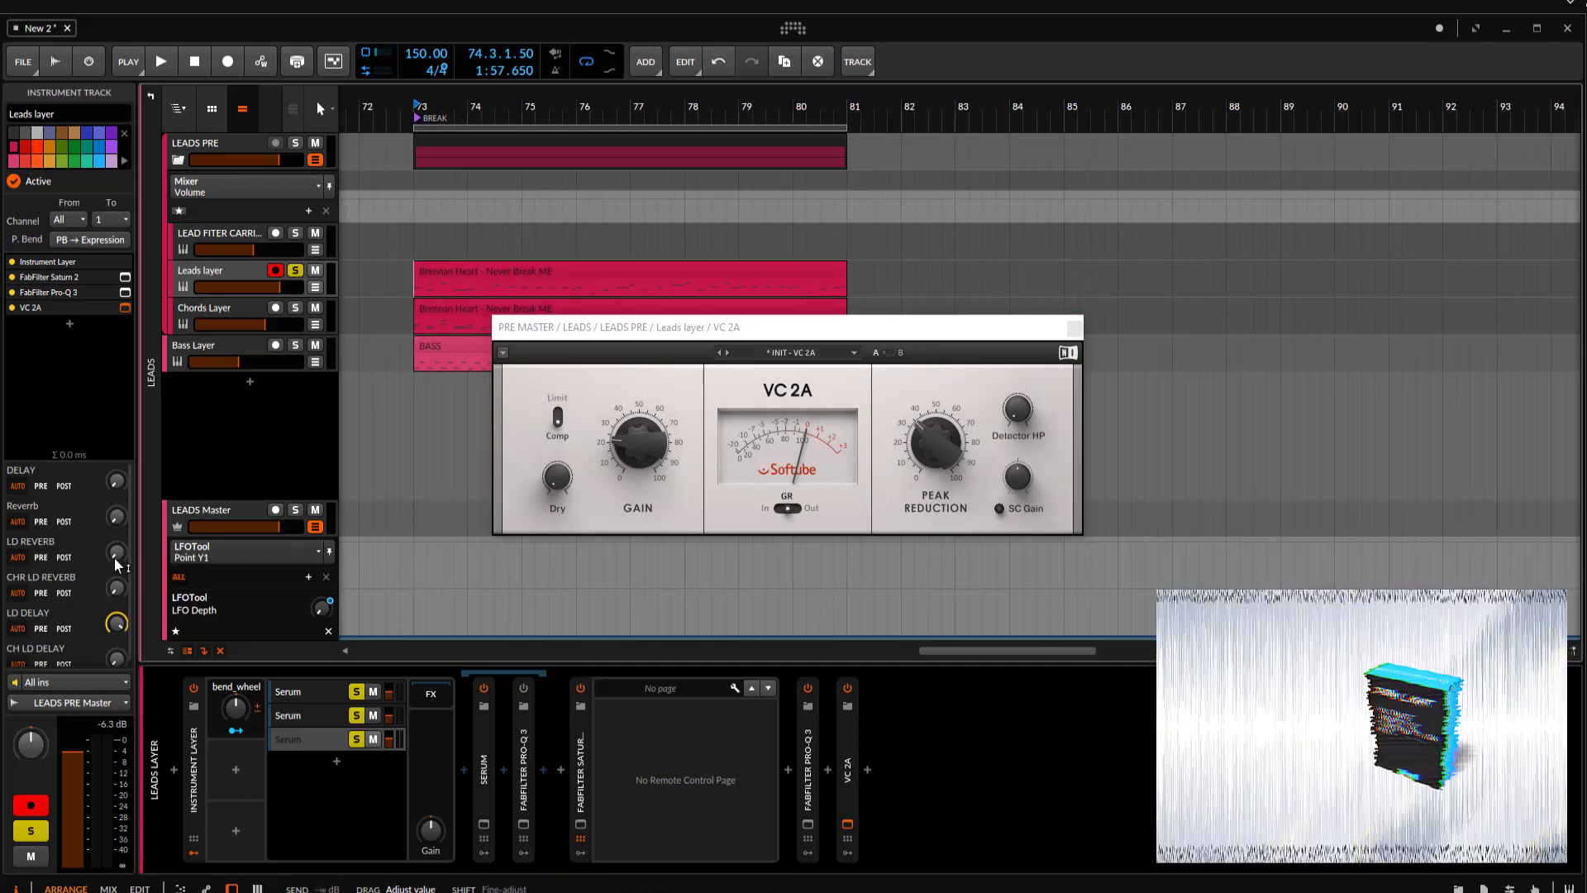
key("space")
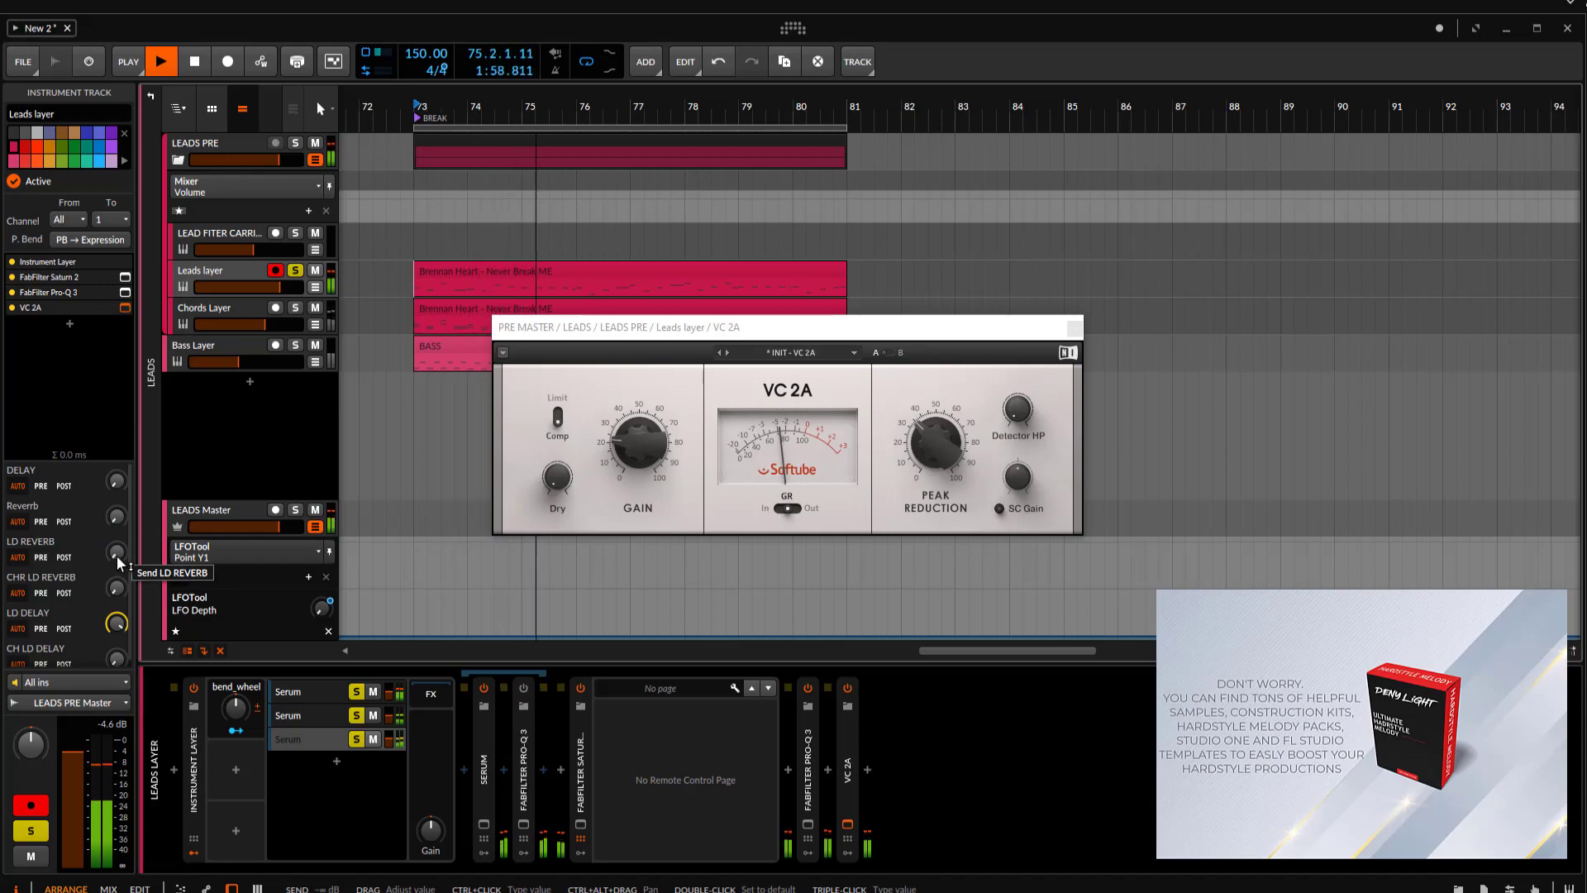
Raise the Leads layer's LD REVERB send again, play the lead with reverb and delay, stop playback and close the VC 2A window.
key("space")
left_click_drag(117, 555, 117, 529)
key("space")
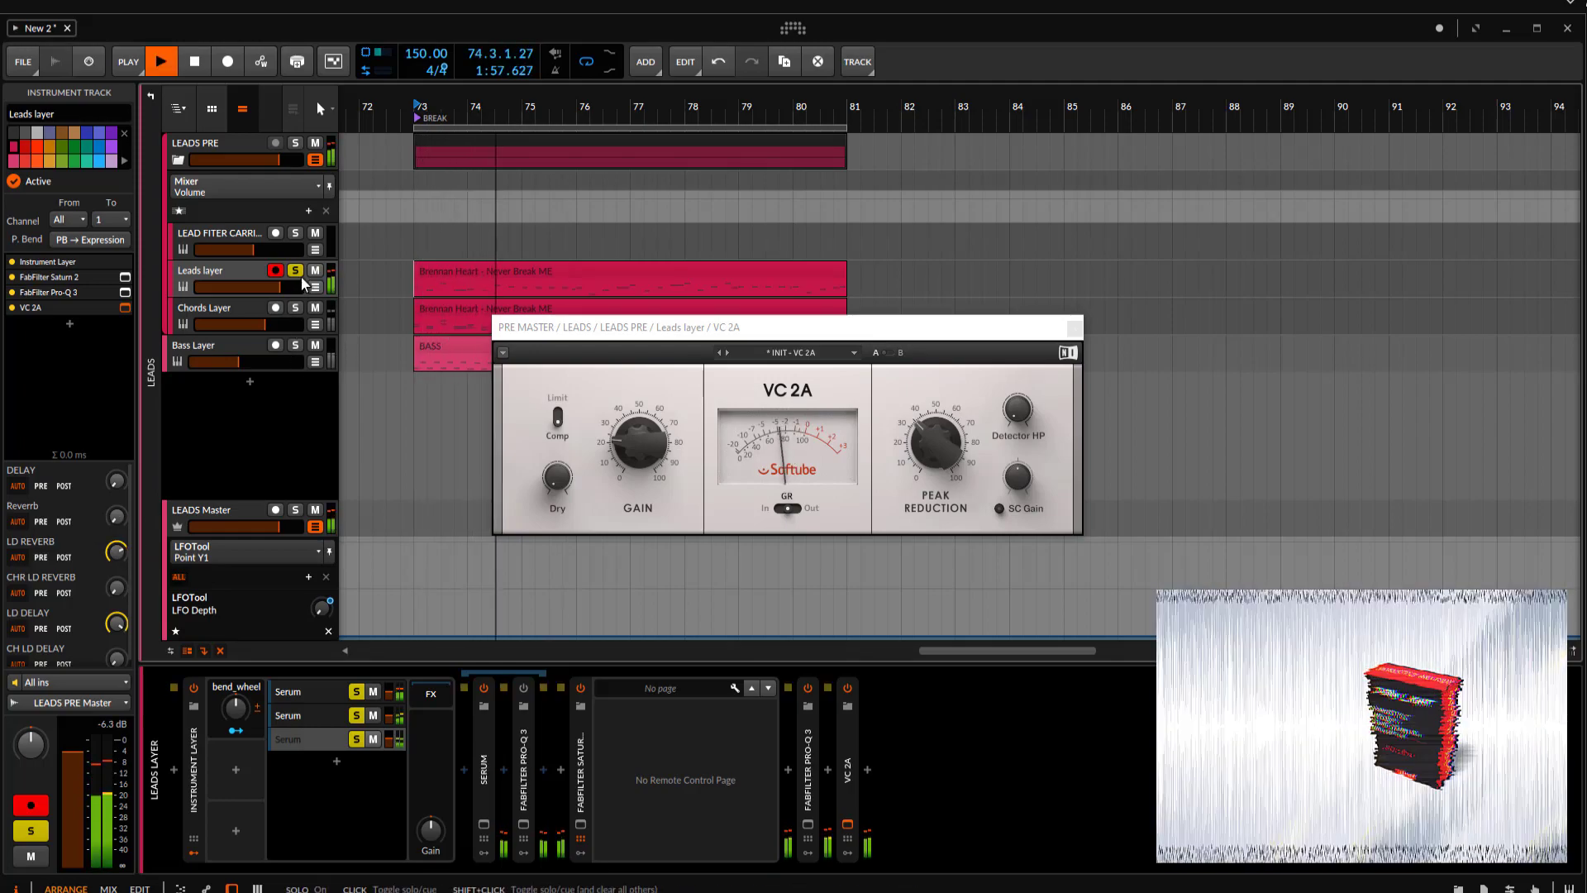
key("space")
left_click(1074, 328)
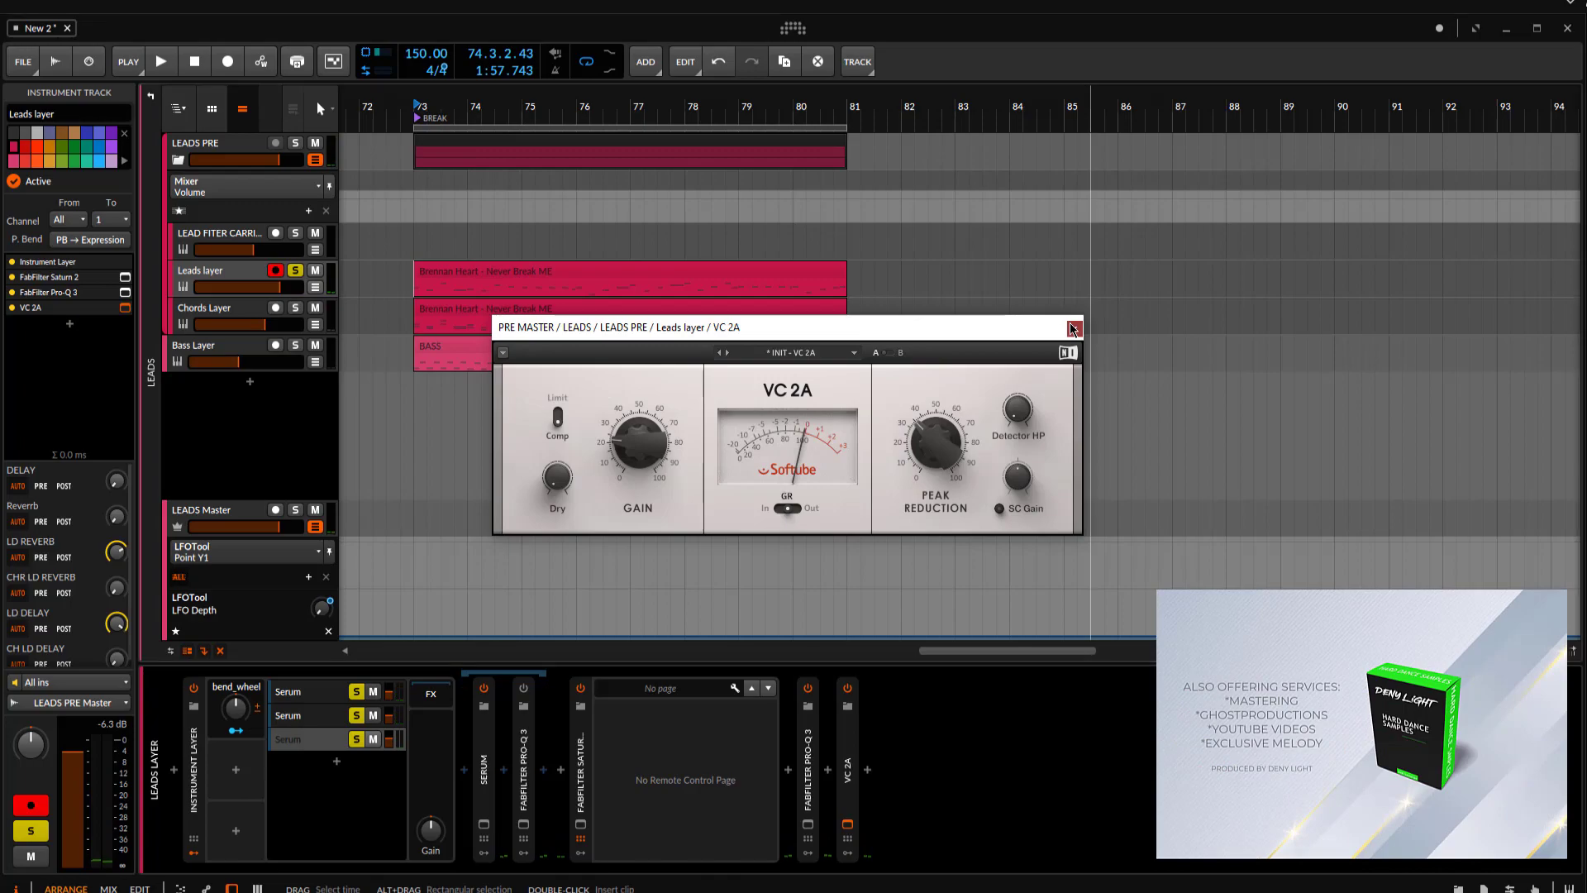
Solo the Chords Layer alongside the Leads layer and play both together.
left_click(295, 307)
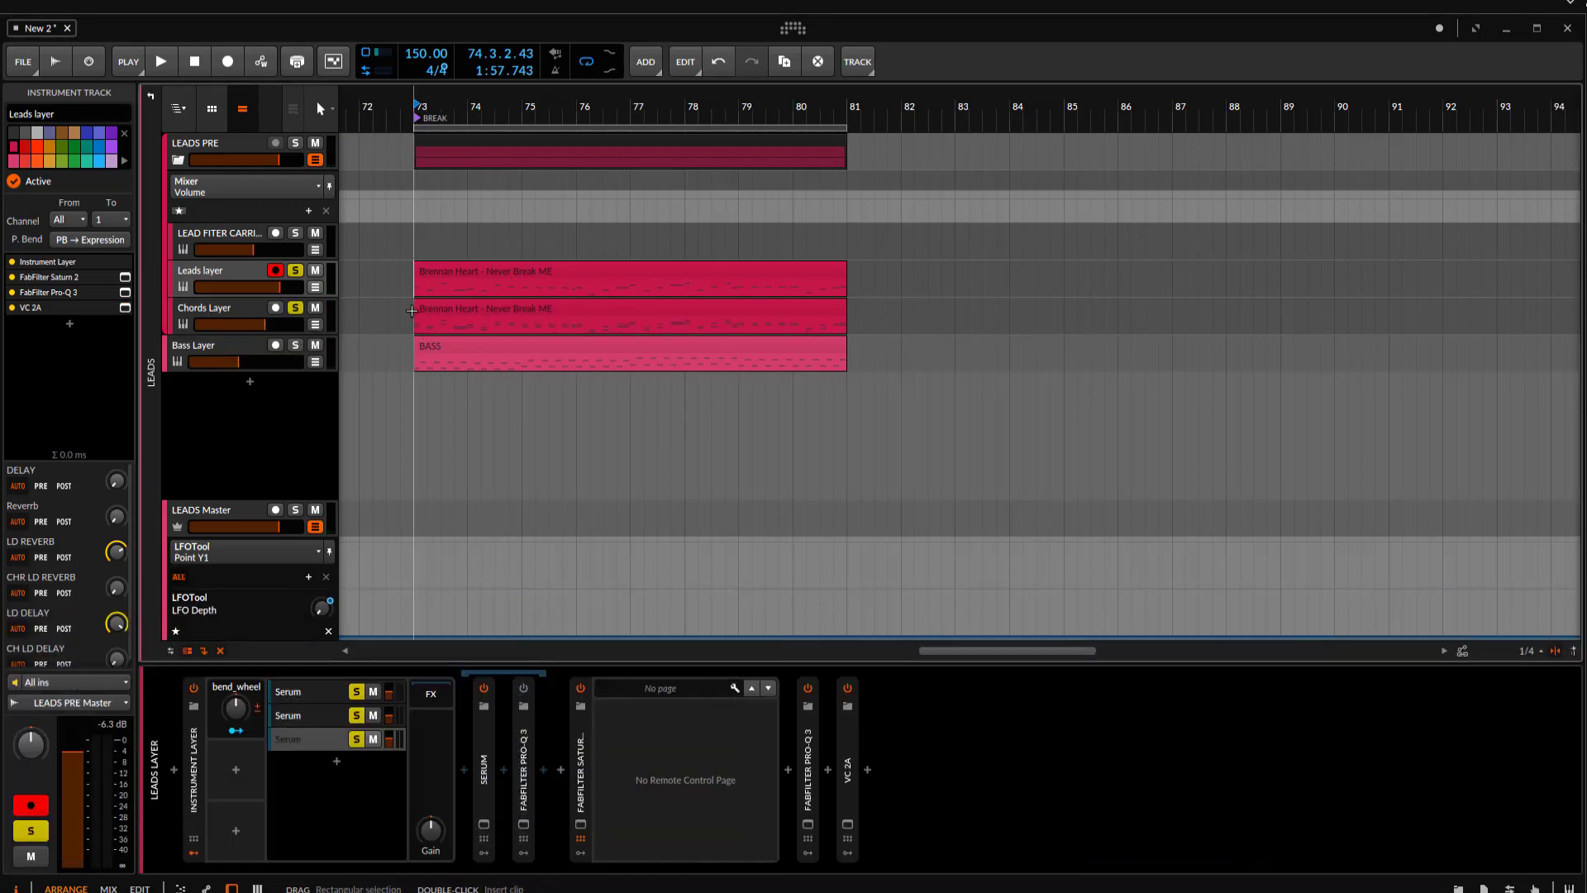
key("space")
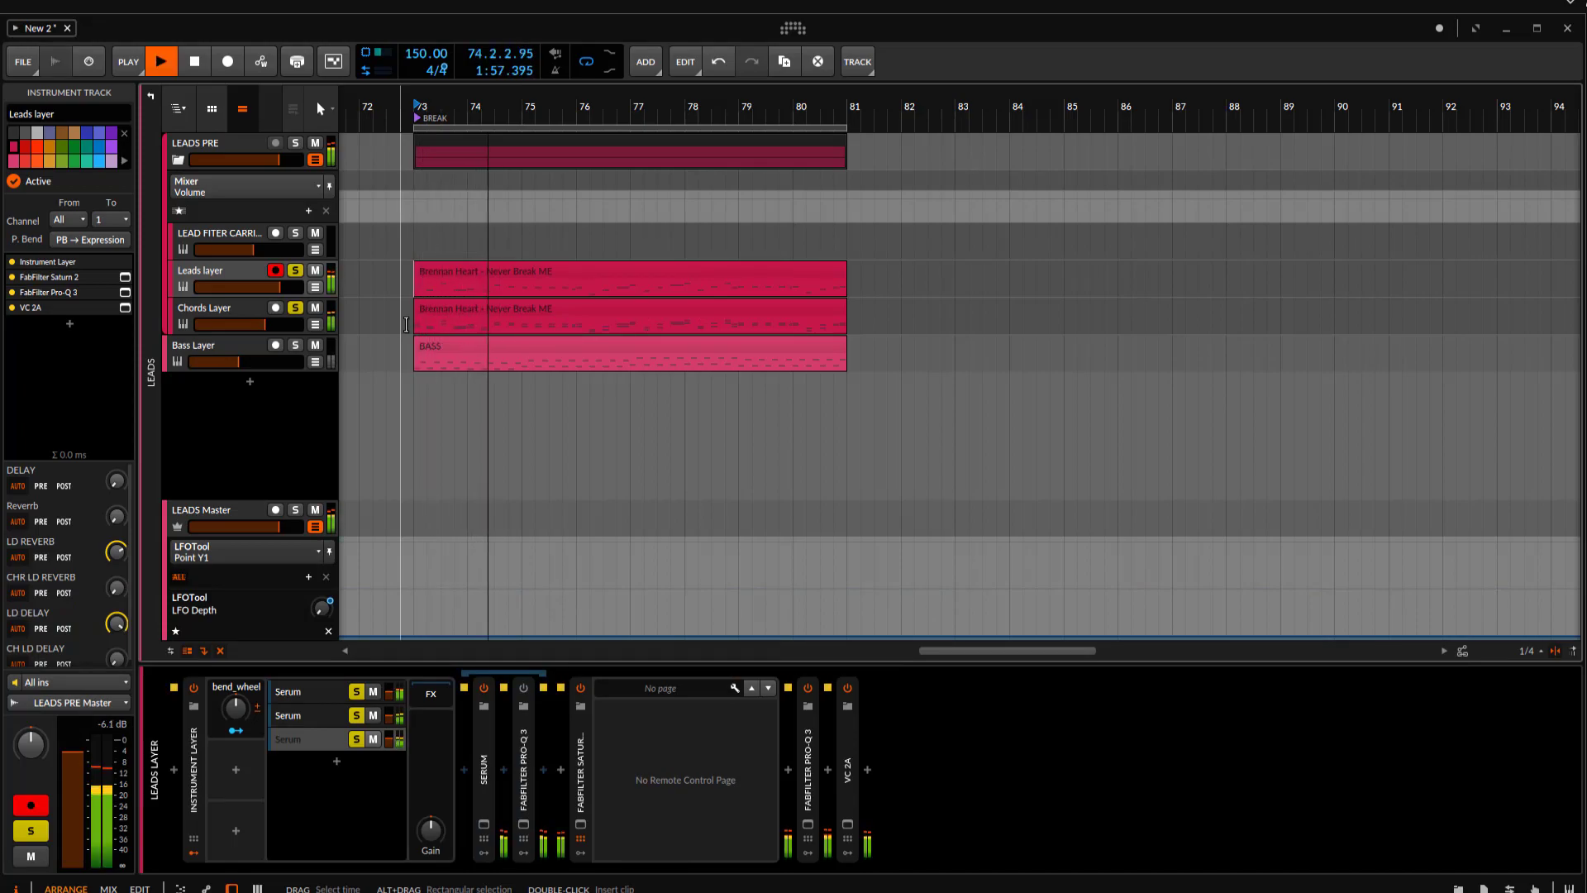
key("space")
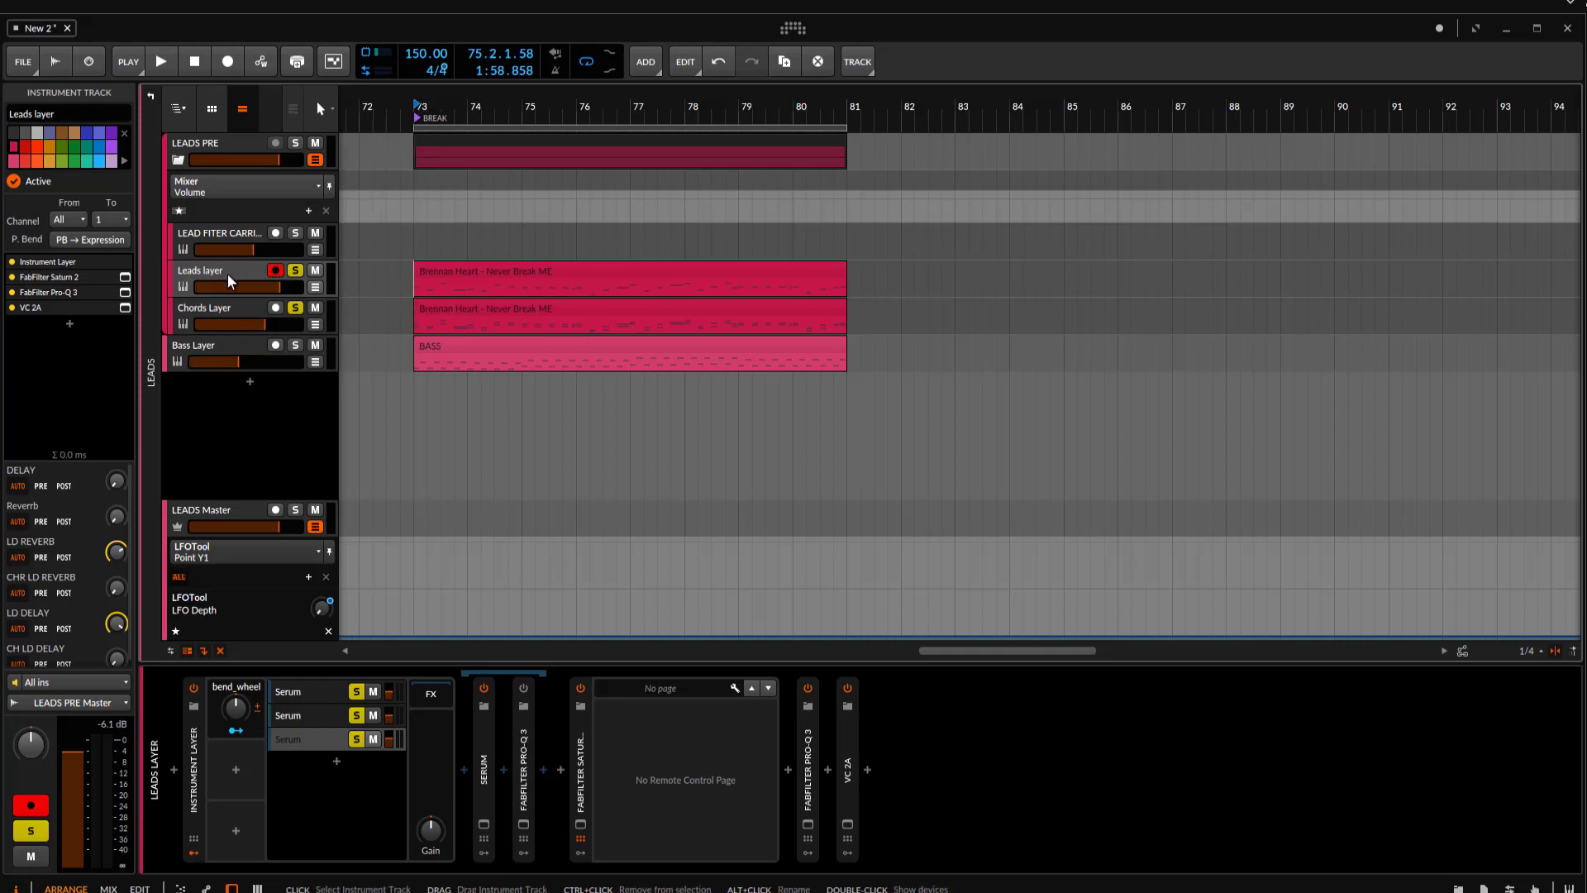
Save the project under the name "tutorial".
scroll(446, 292, "down", 1)
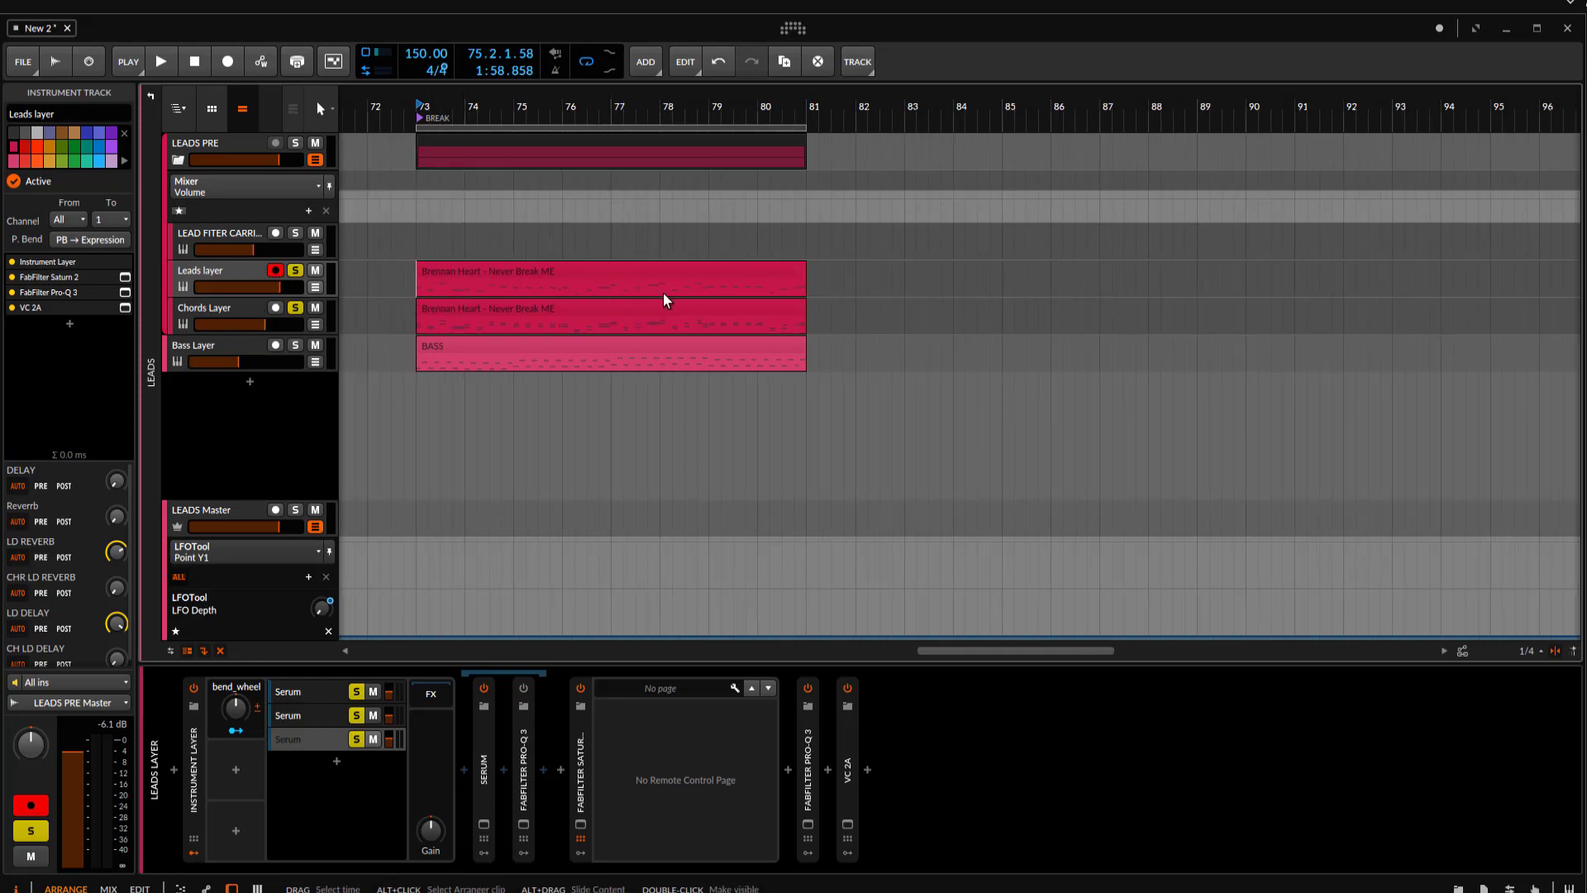
key("ctrl+s")
type("tutorial")
key("Return")
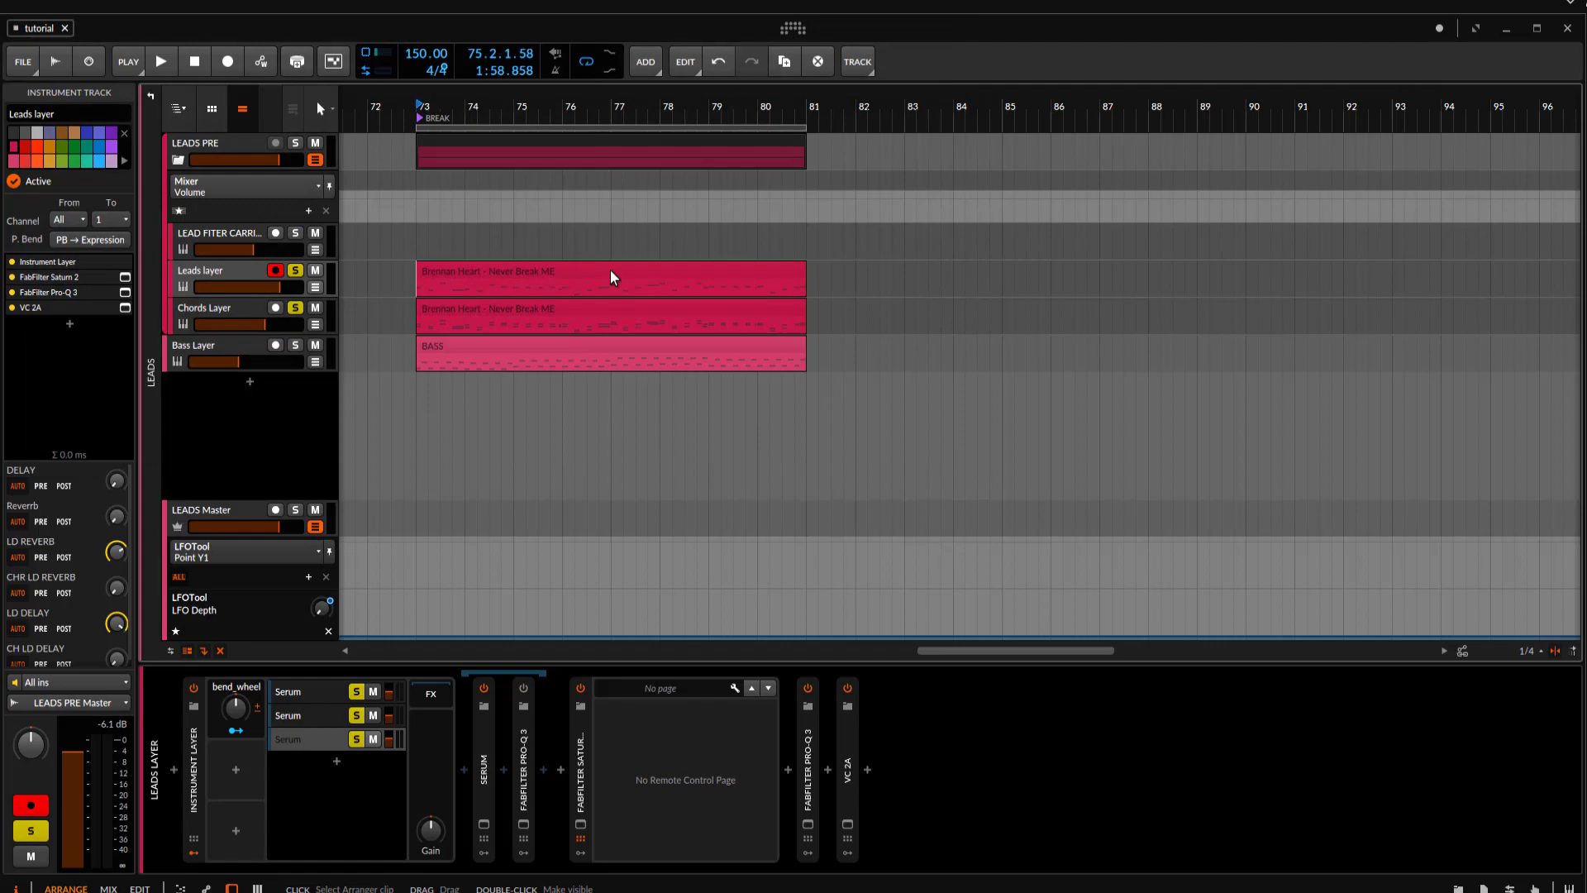
Turn off solo on the Chords Layer track and on all three Serum layers of the Leads layer instrument.
left_click(295, 307)
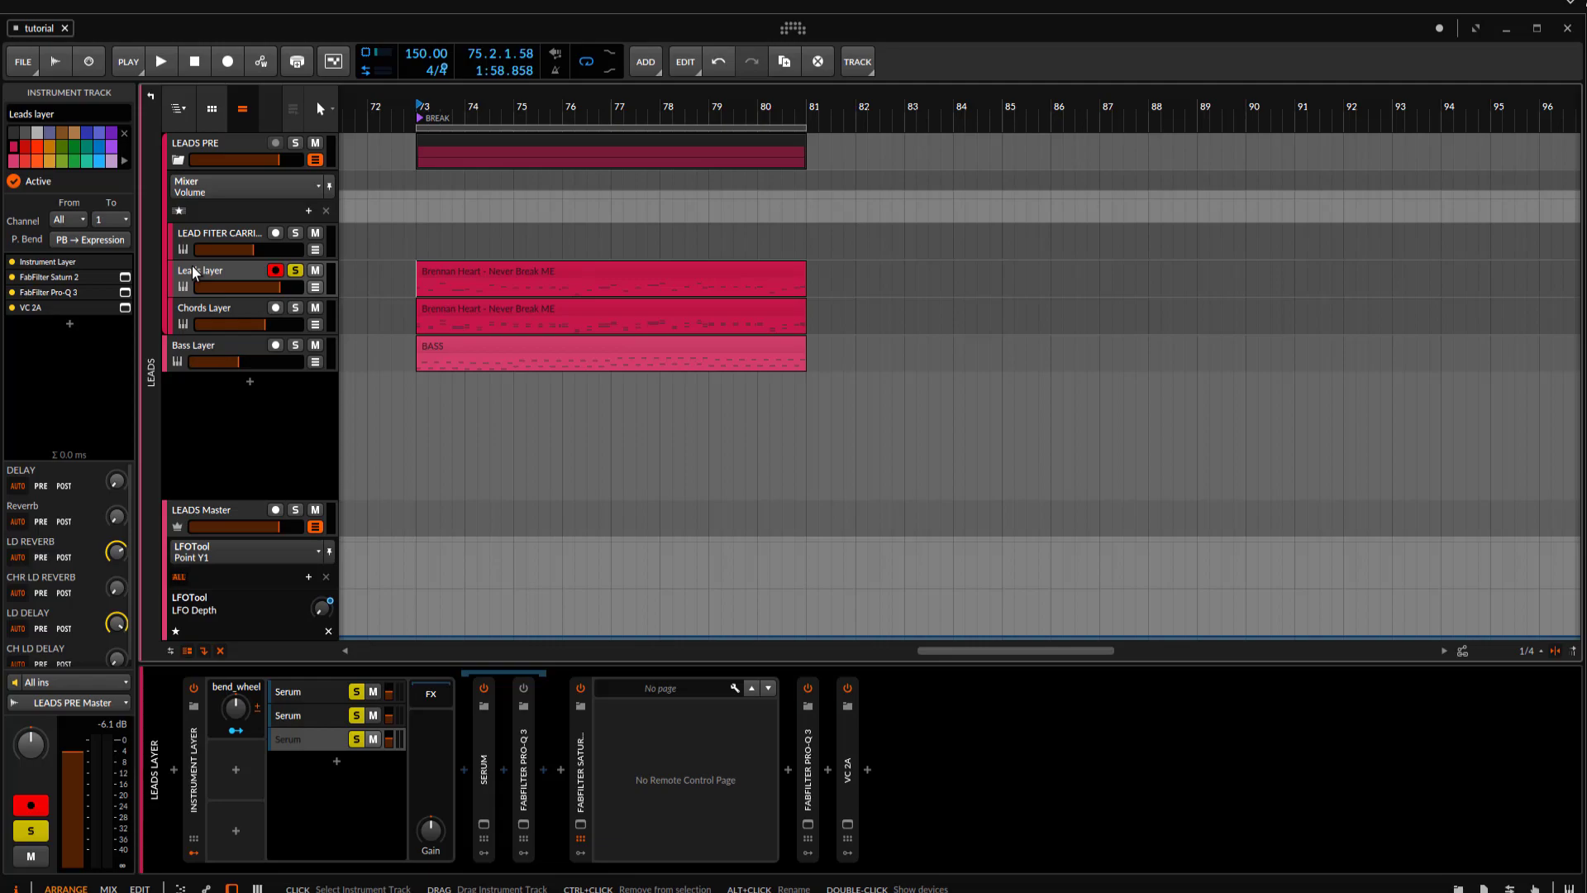
left_click(356, 739)
left_click(356, 715)
left_click(357, 691)
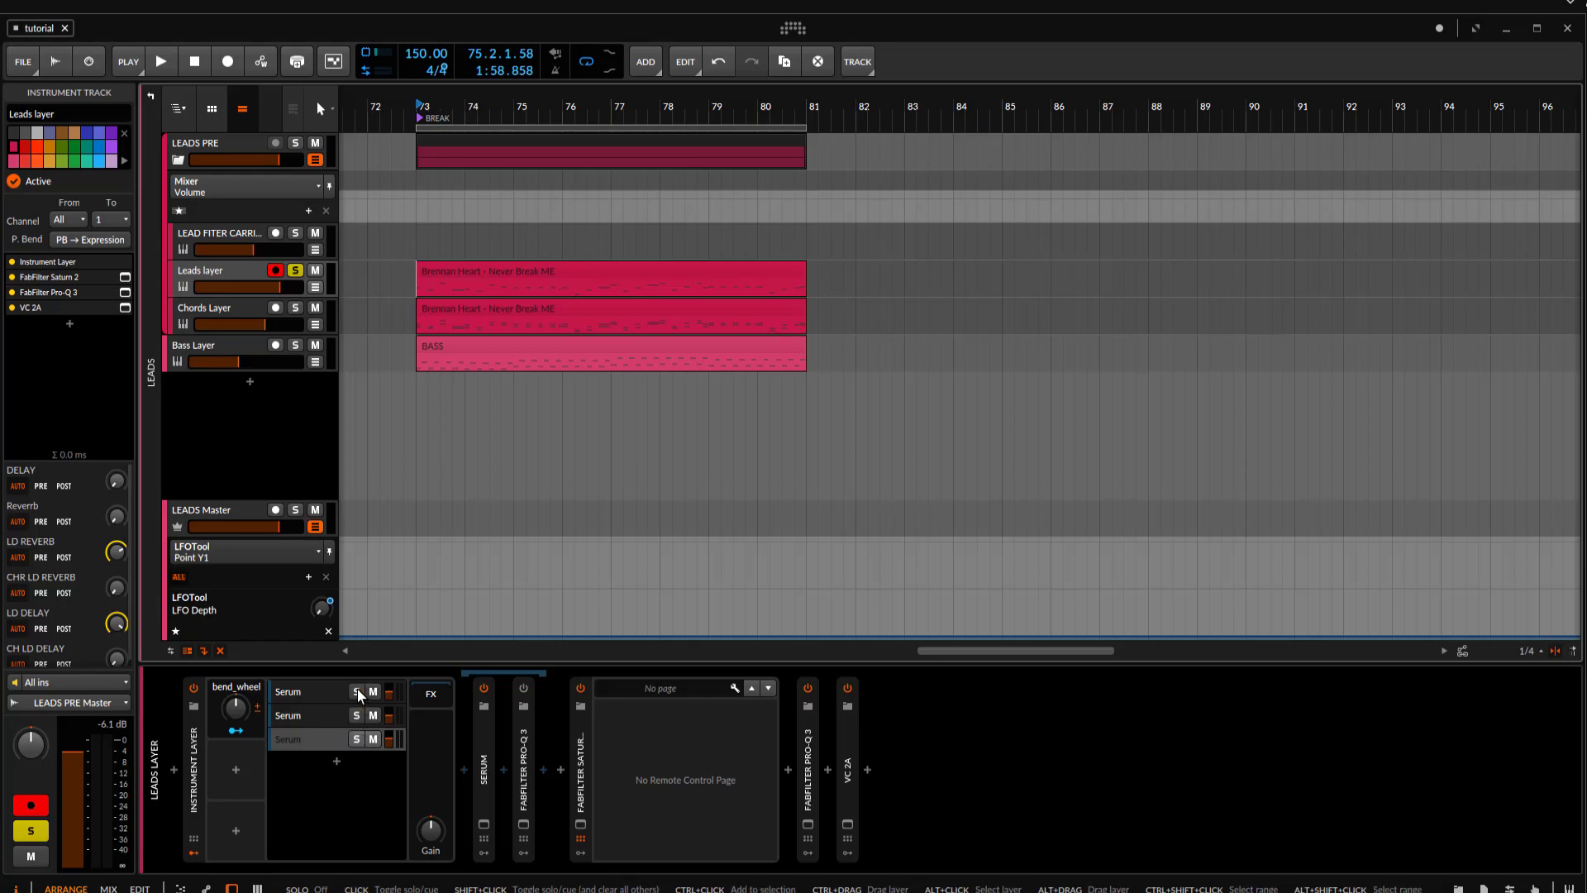